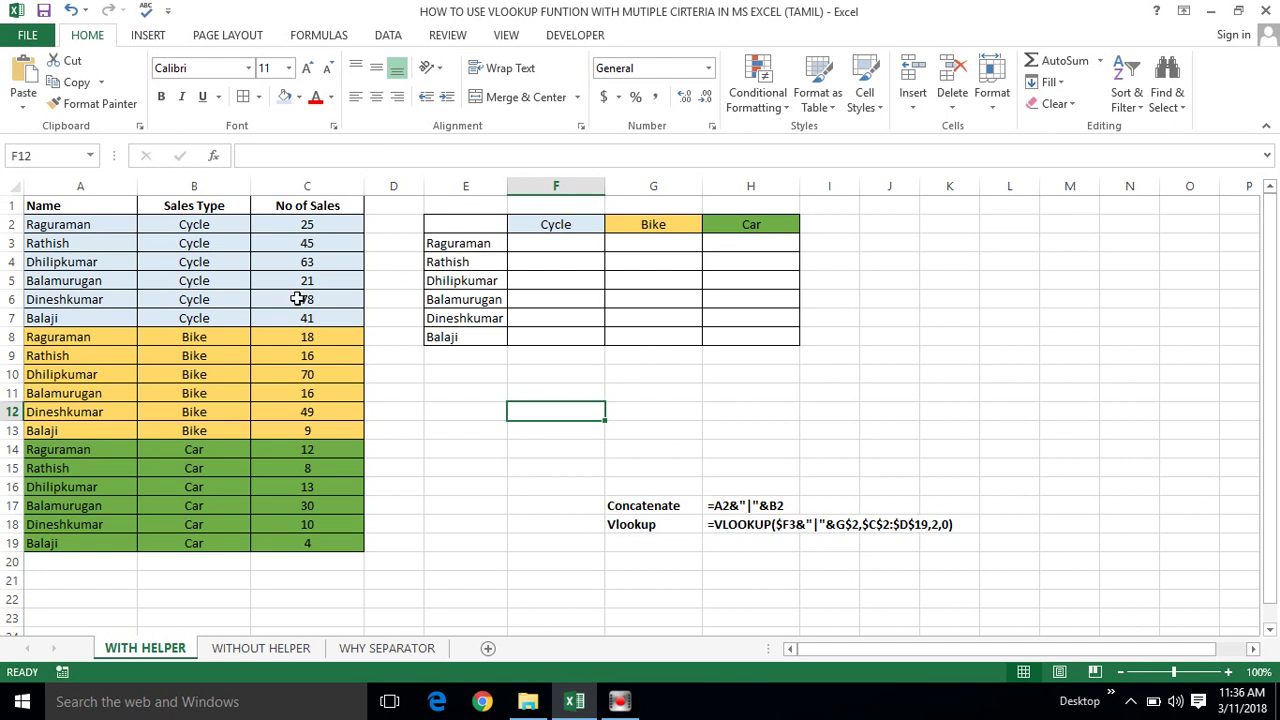
# Review the Name, Sales Type and No of Sales columns and Raguraman's Cycle records.
pyautogui.click(416, 380)
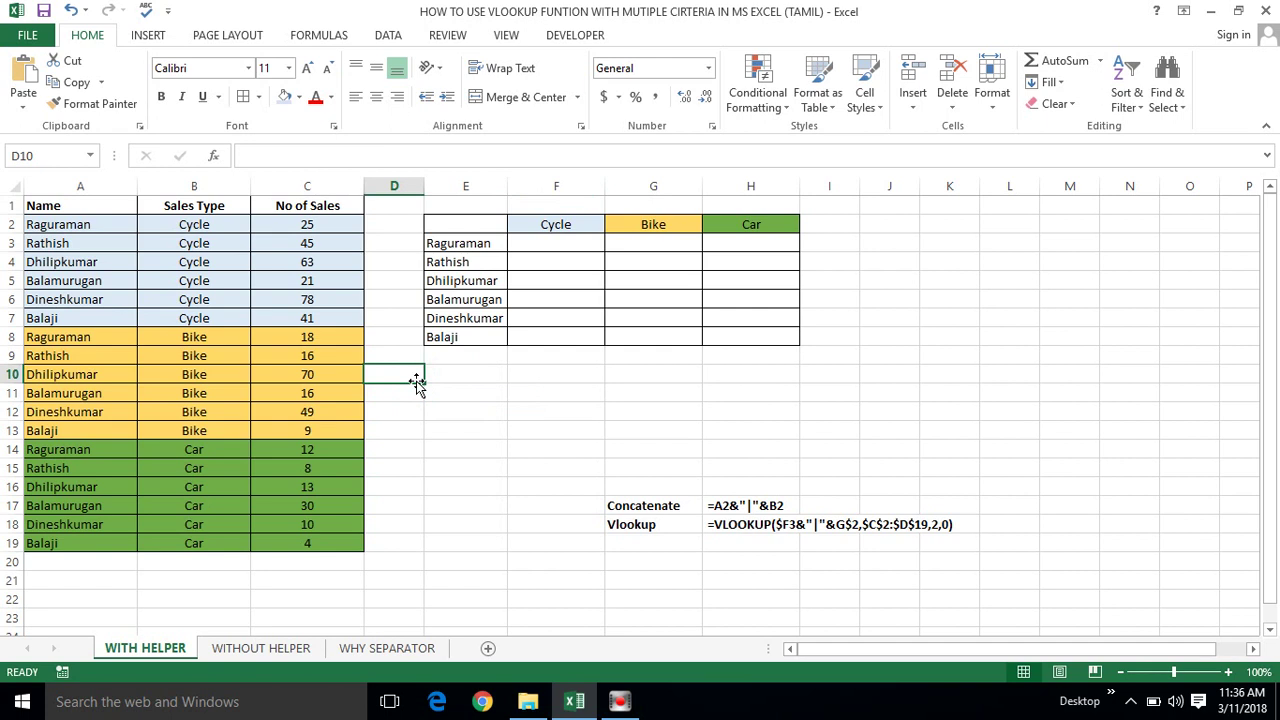
pyautogui.click(268, 338)
pyautogui.click(50, 204)
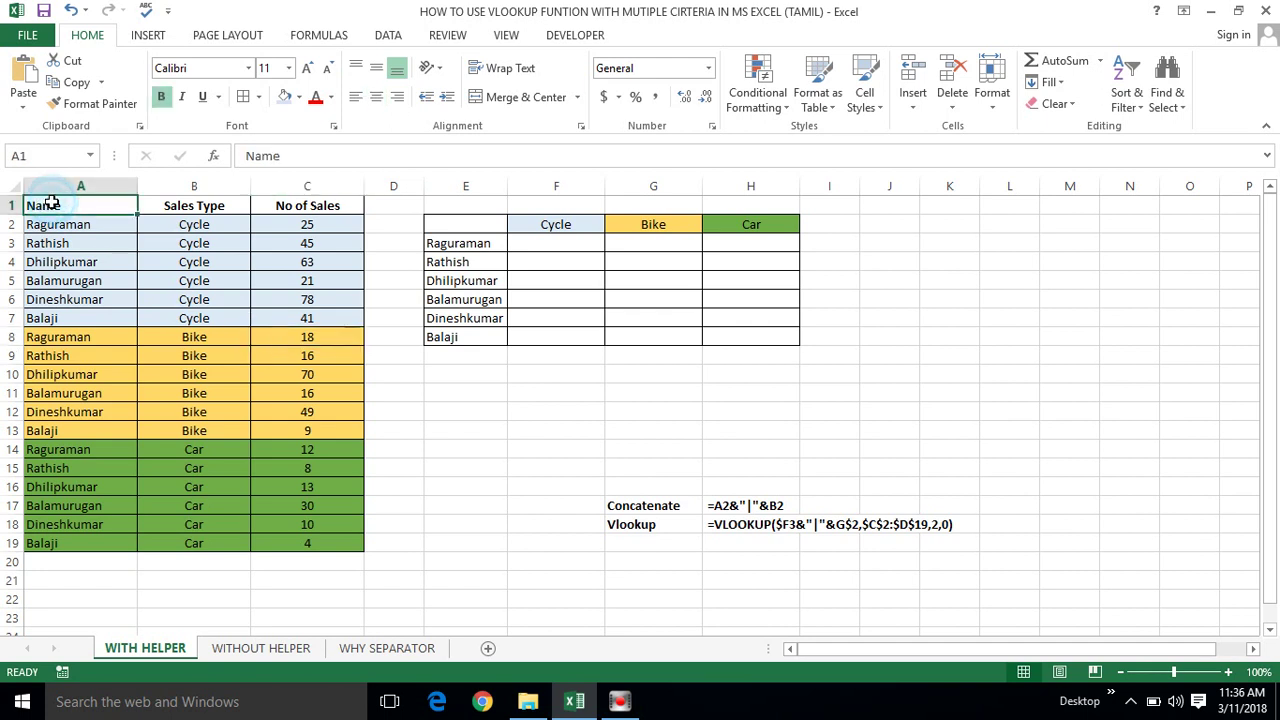
pyautogui.click(171, 208)
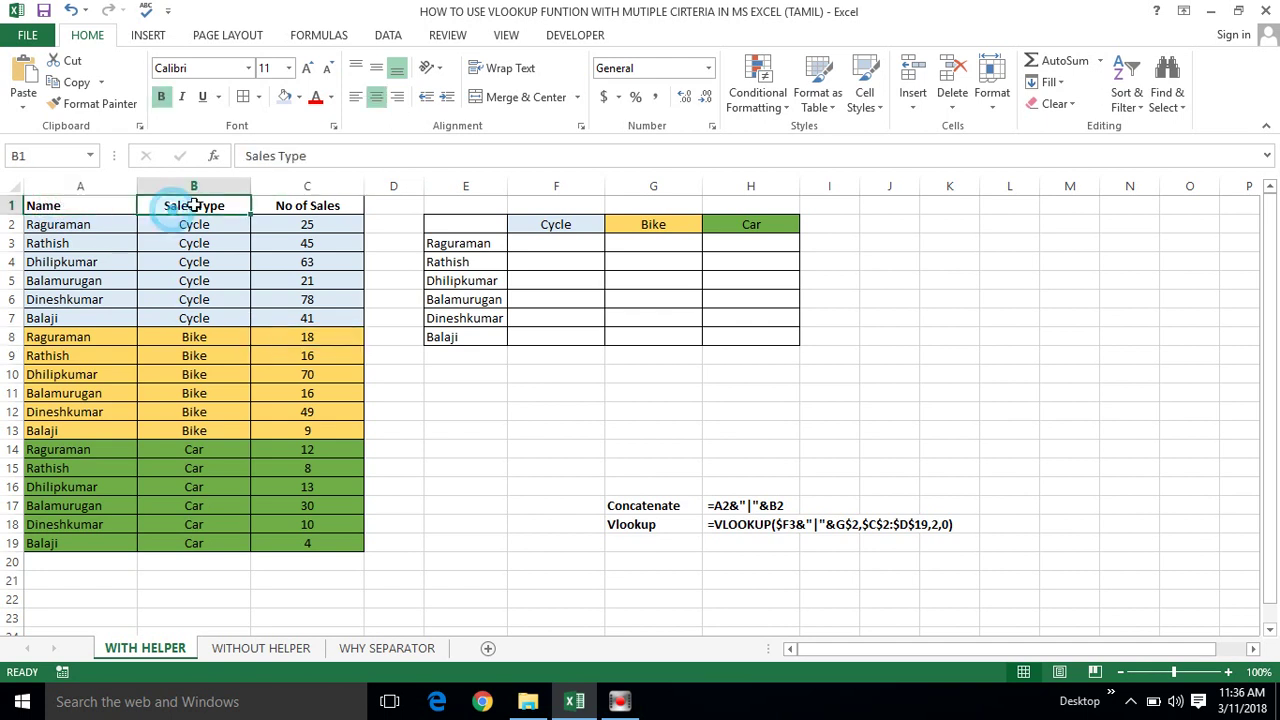
pyautogui.click(330, 208)
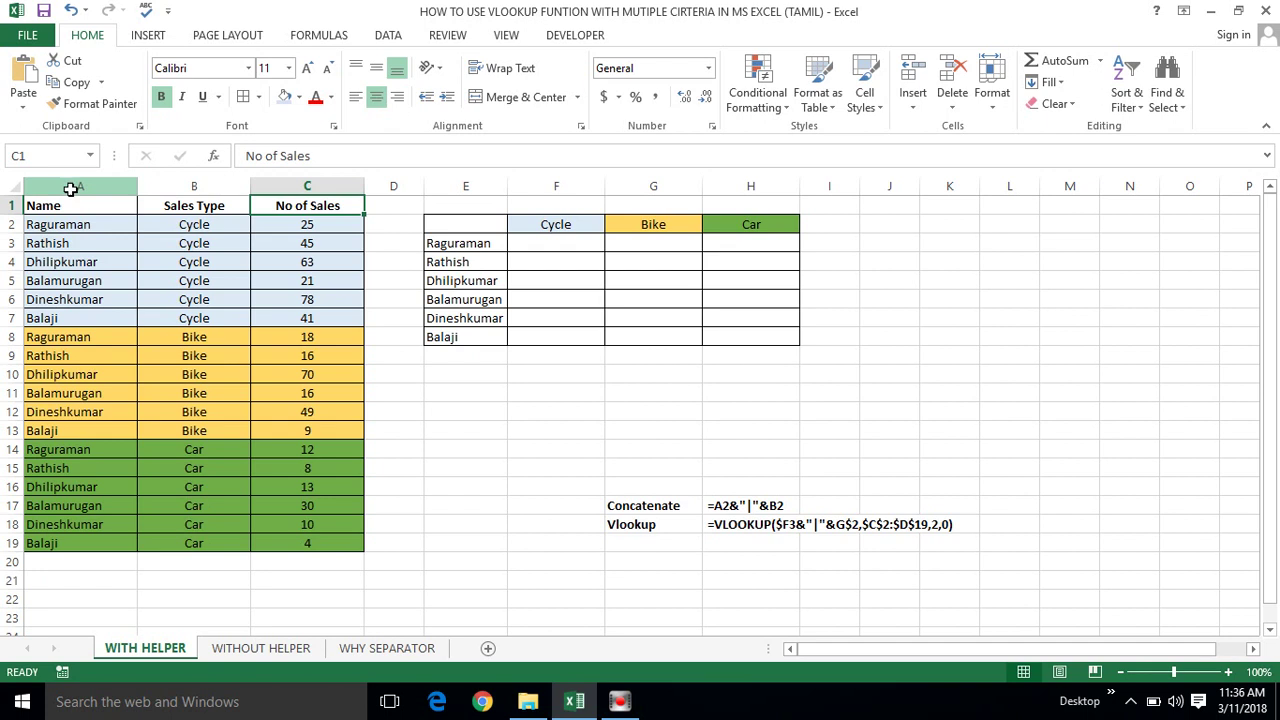
pyautogui.click(70, 185)
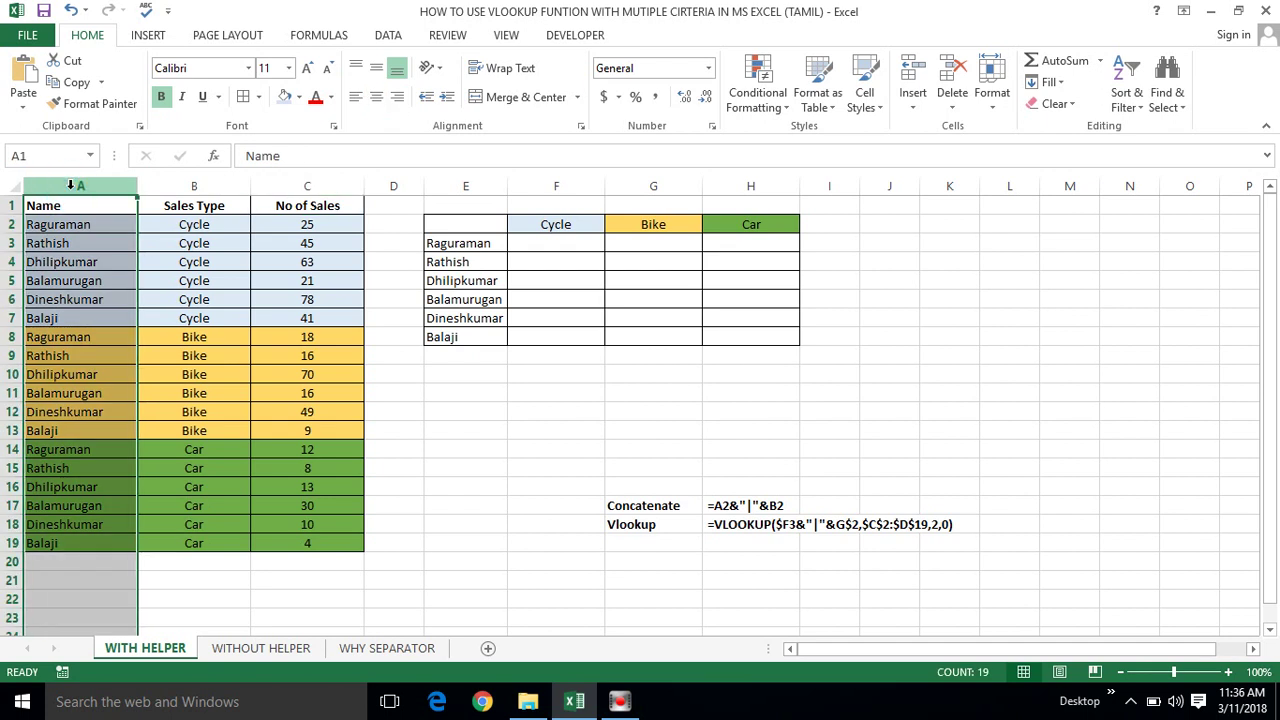
pyautogui.click(200, 186)
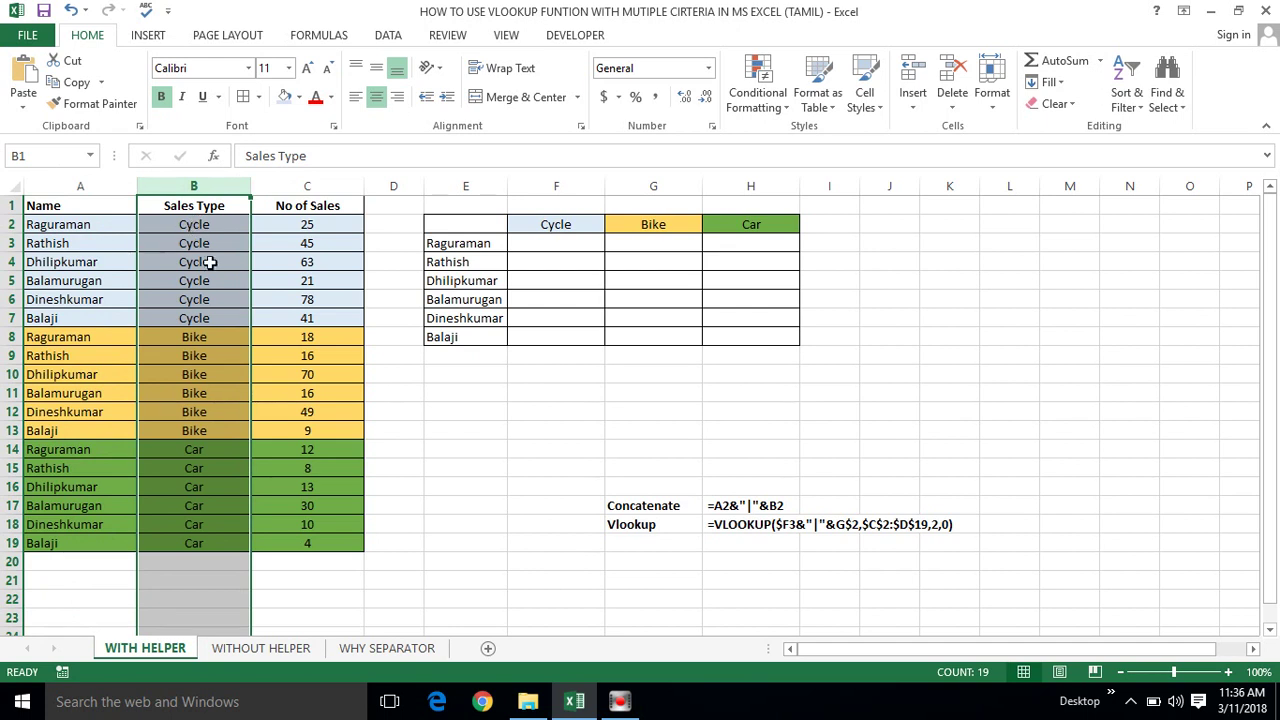
pyautogui.click(203, 257)
pyautogui.click(310, 182)
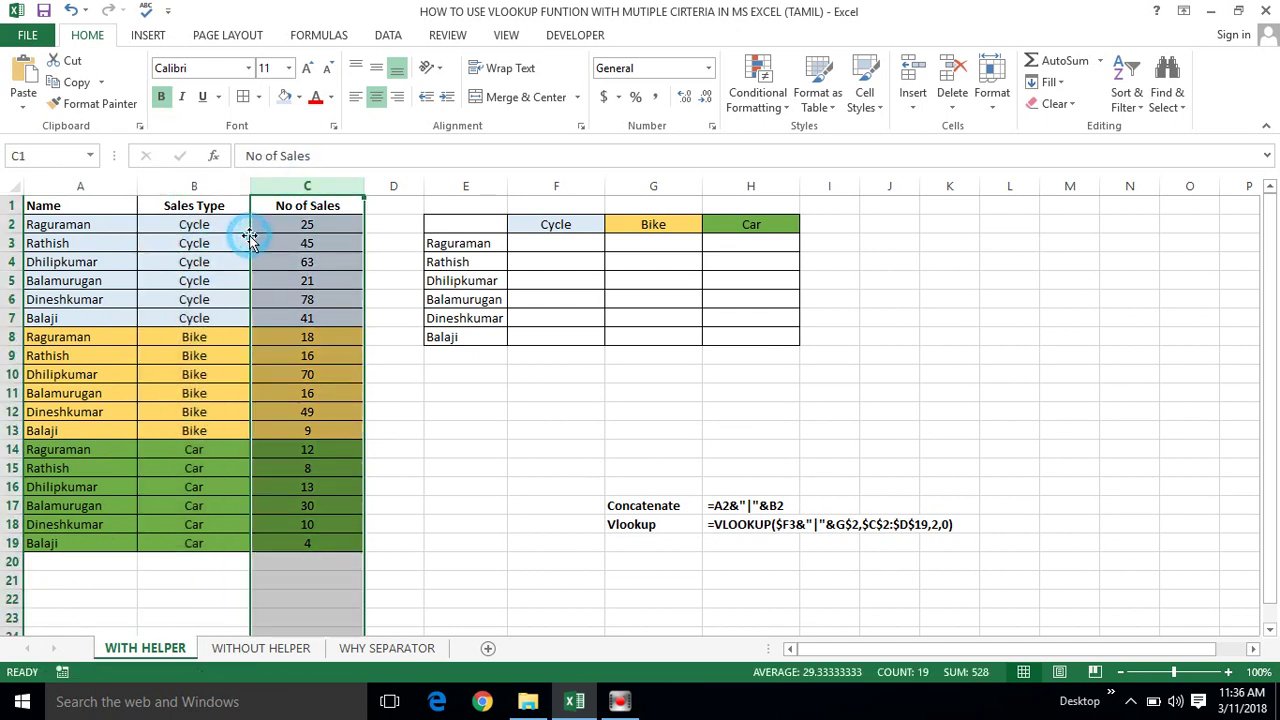
pyautogui.click(44, 224)
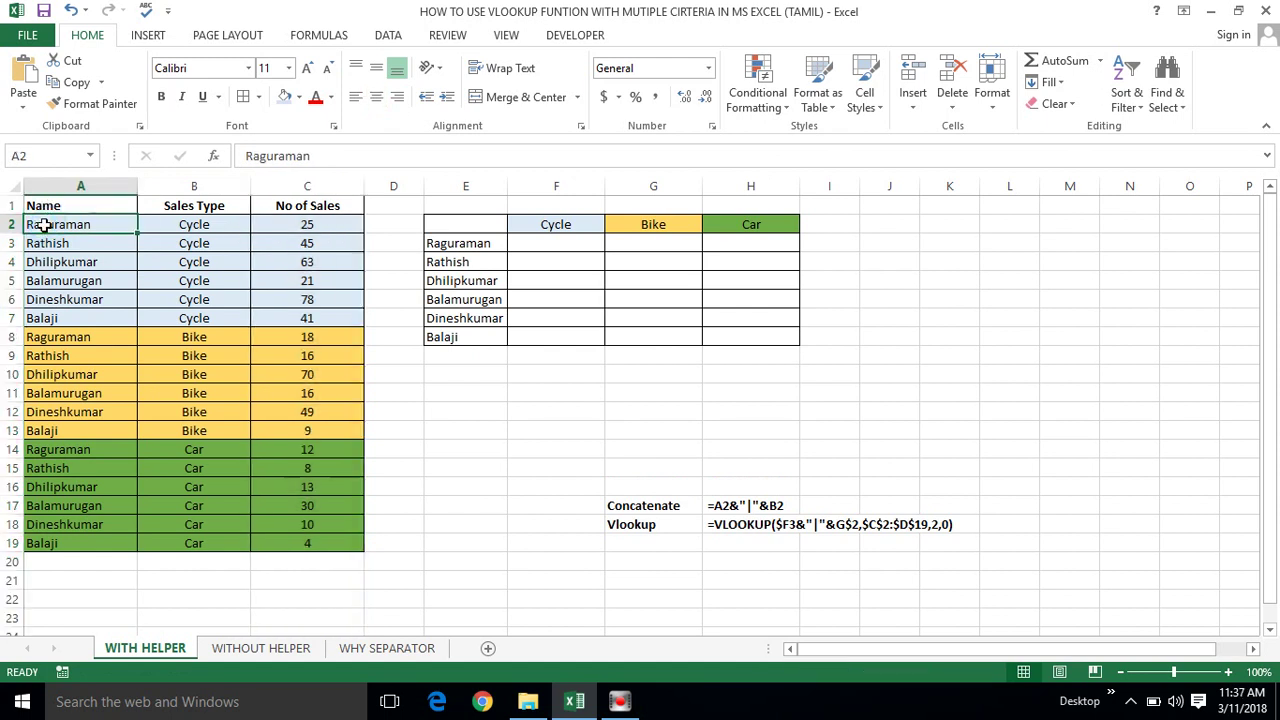
pyautogui.hotkey('shift', 'Right')
pyautogui.hotkey('shift', 'Right')
pyautogui.hotkey('shift', 'Down')
pyautogui.hotkey('shift', 'Down')
pyautogui.hotkey('shift', 'Down')
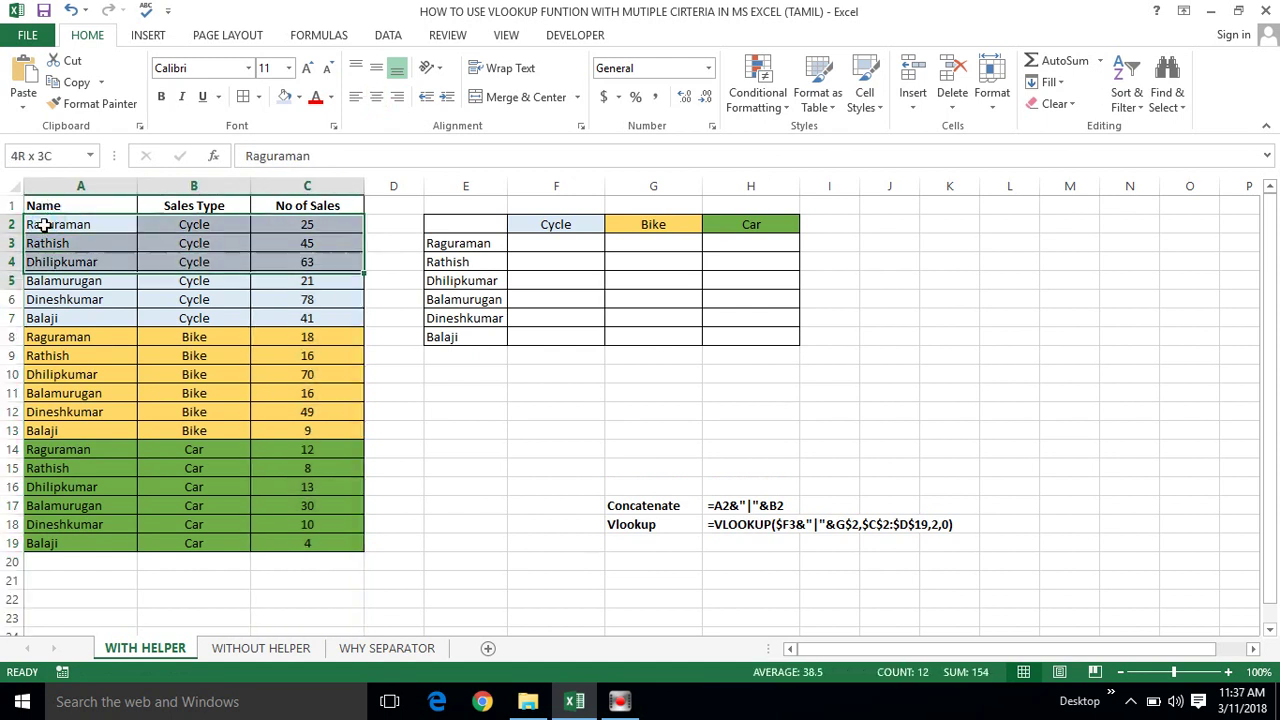
pyautogui.hotkey('shift', 'Down')
pyautogui.hotkey('shift', 'Down')
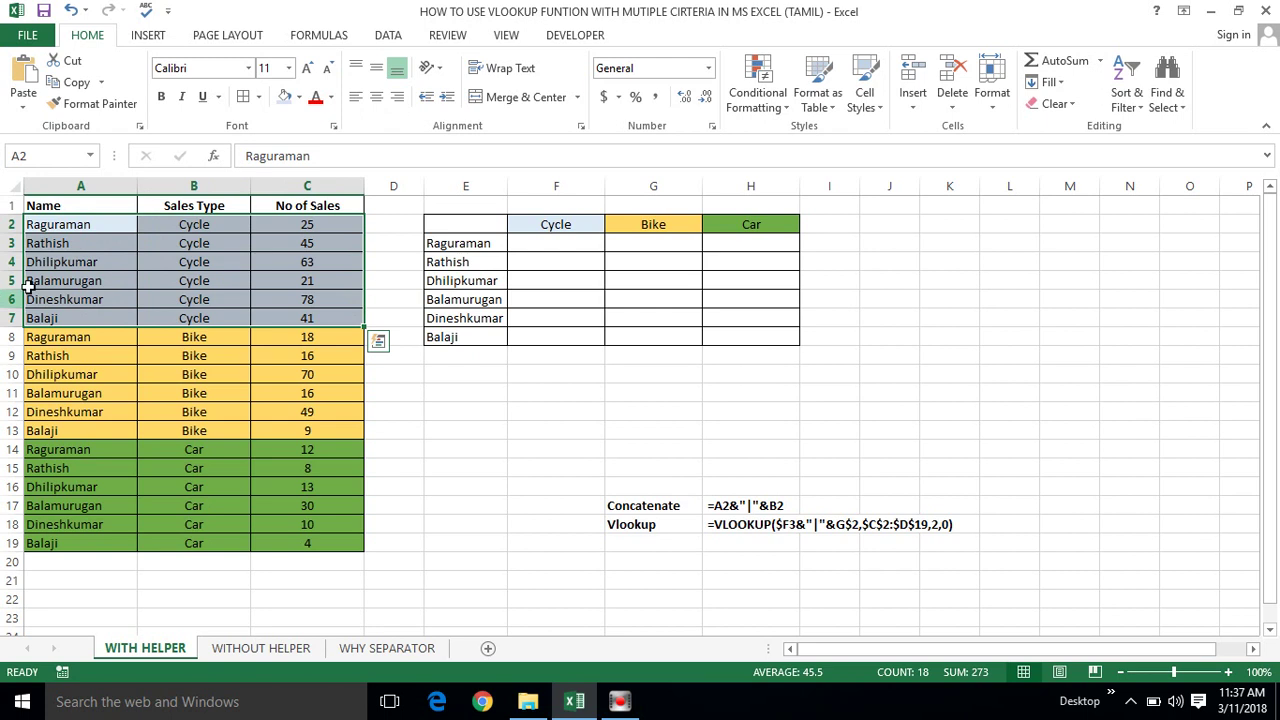
# Show how each name repeats across the Cycle, Bike and Car blocks of the data.
pyautogui.click(75, 242)
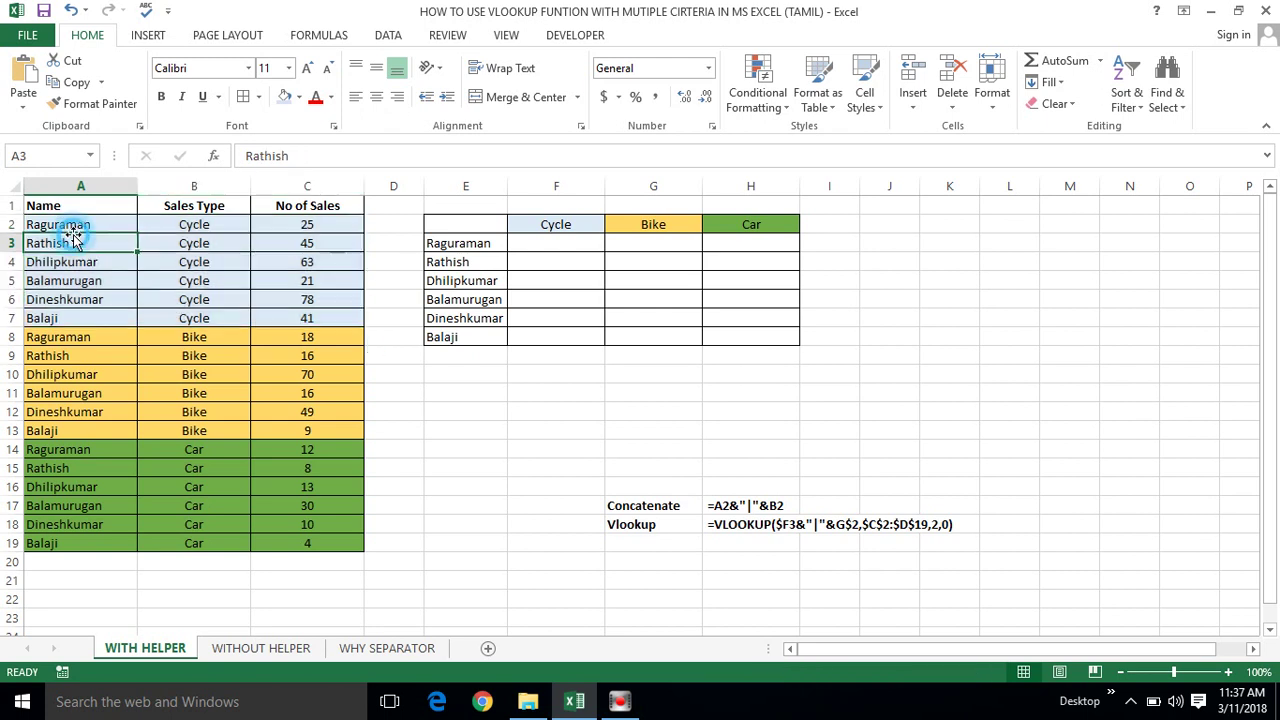
pyautogui.click(174, 241)
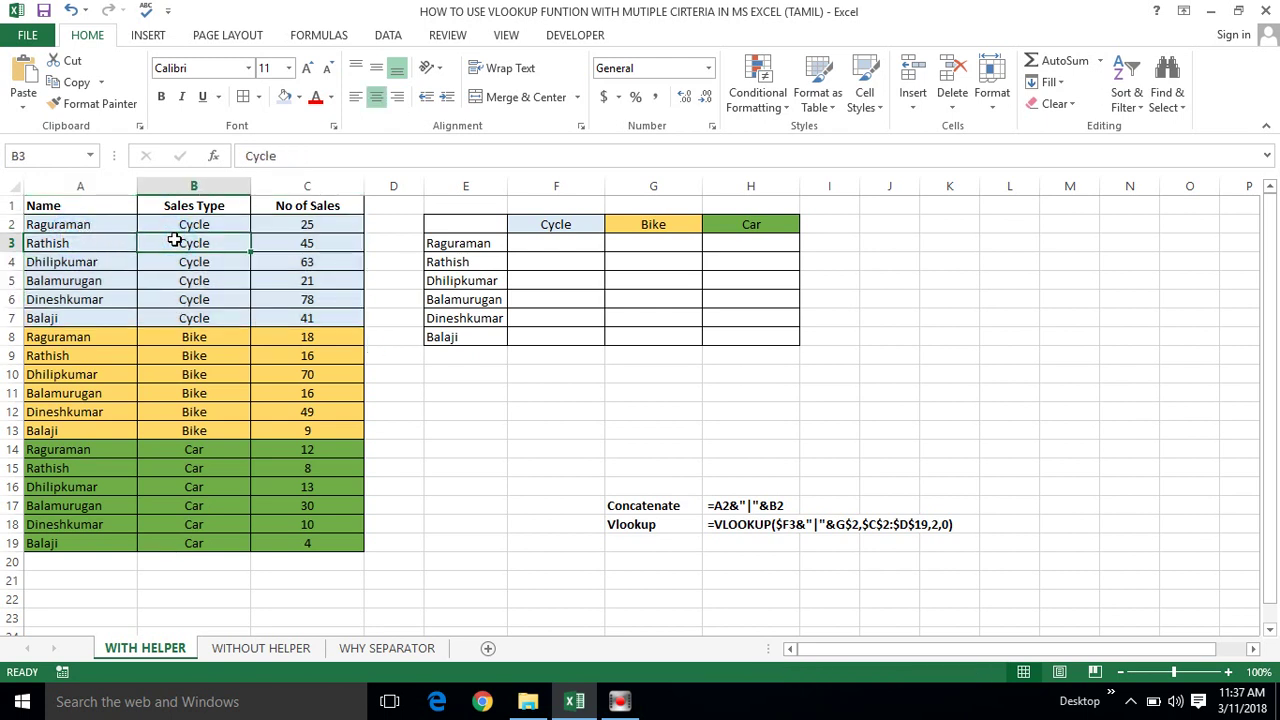
pyautogui.click(77, 335)
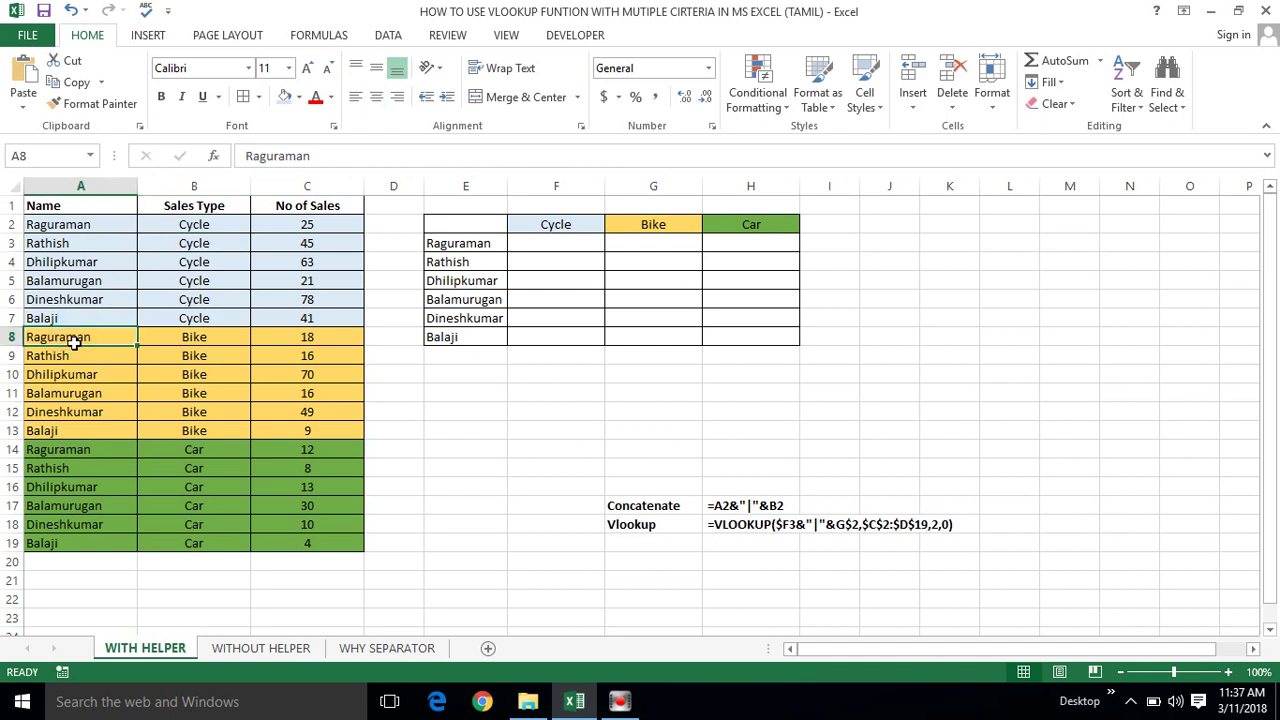
pyautogui.click(205, 338)
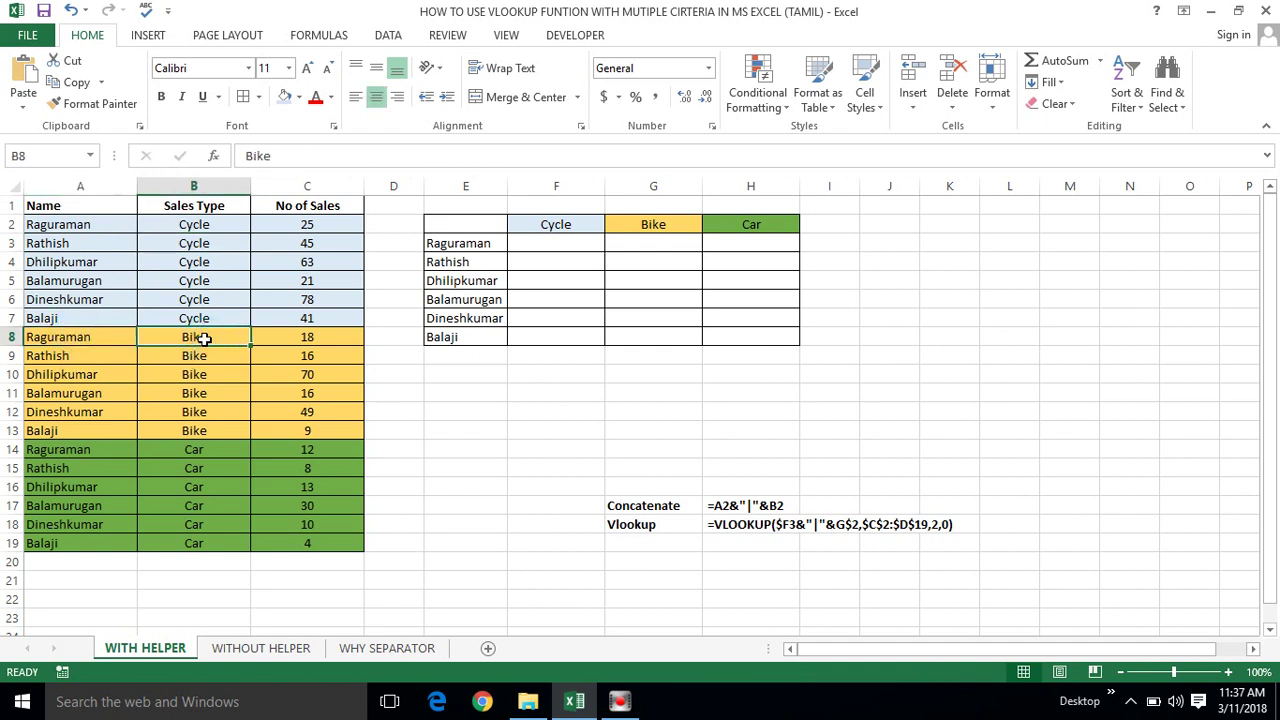
pyautogui.click(47, 450)
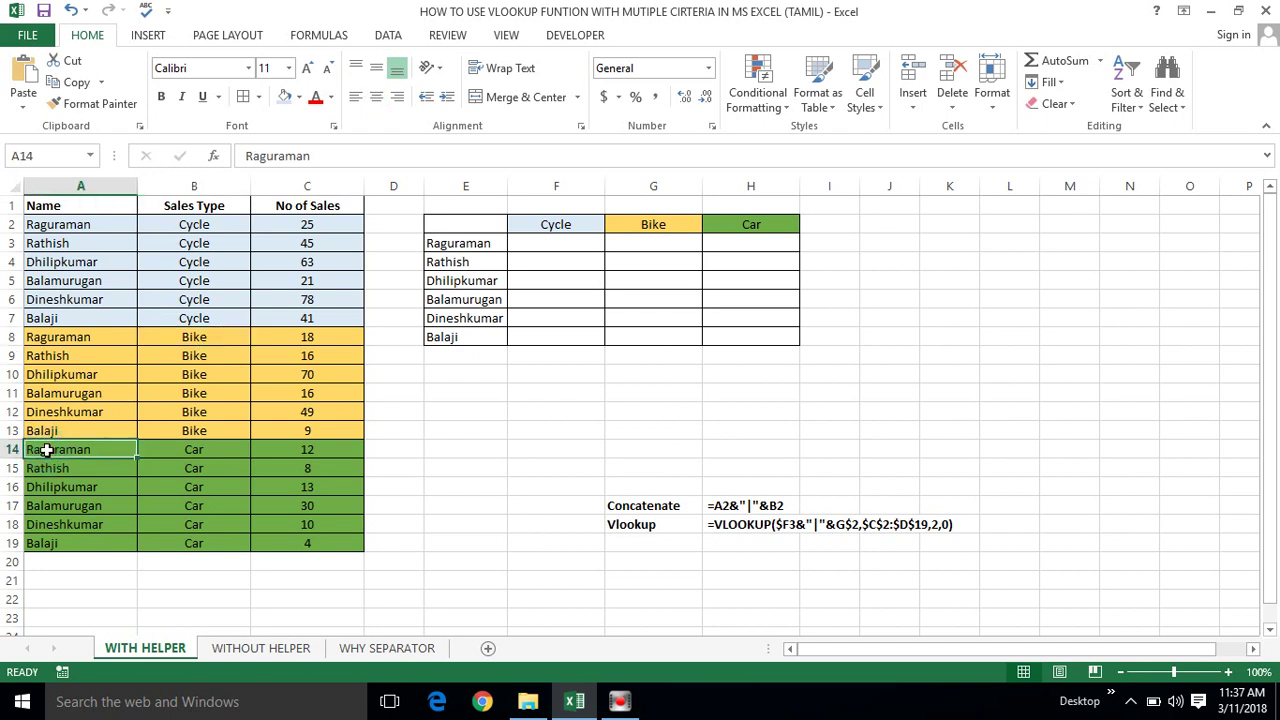
pyautogui.click(62, 186)
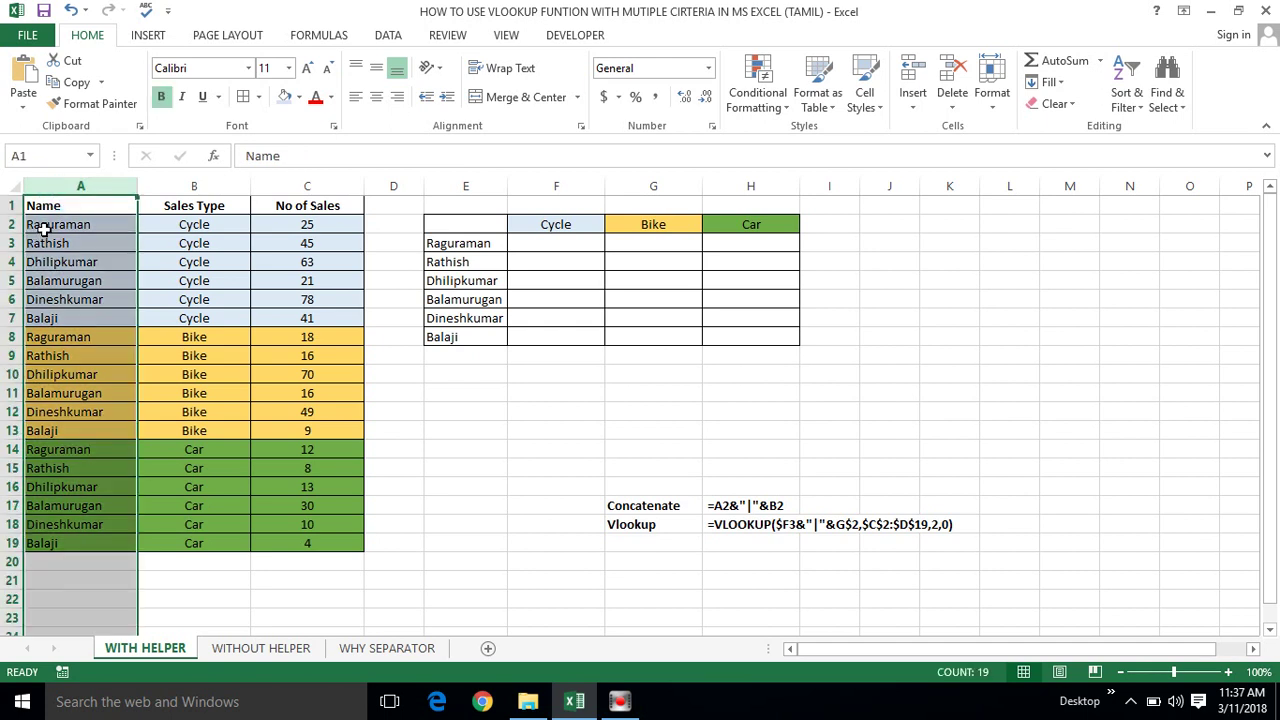
pyautogui.click(44, 229)
pyautogui.click(192, 230)
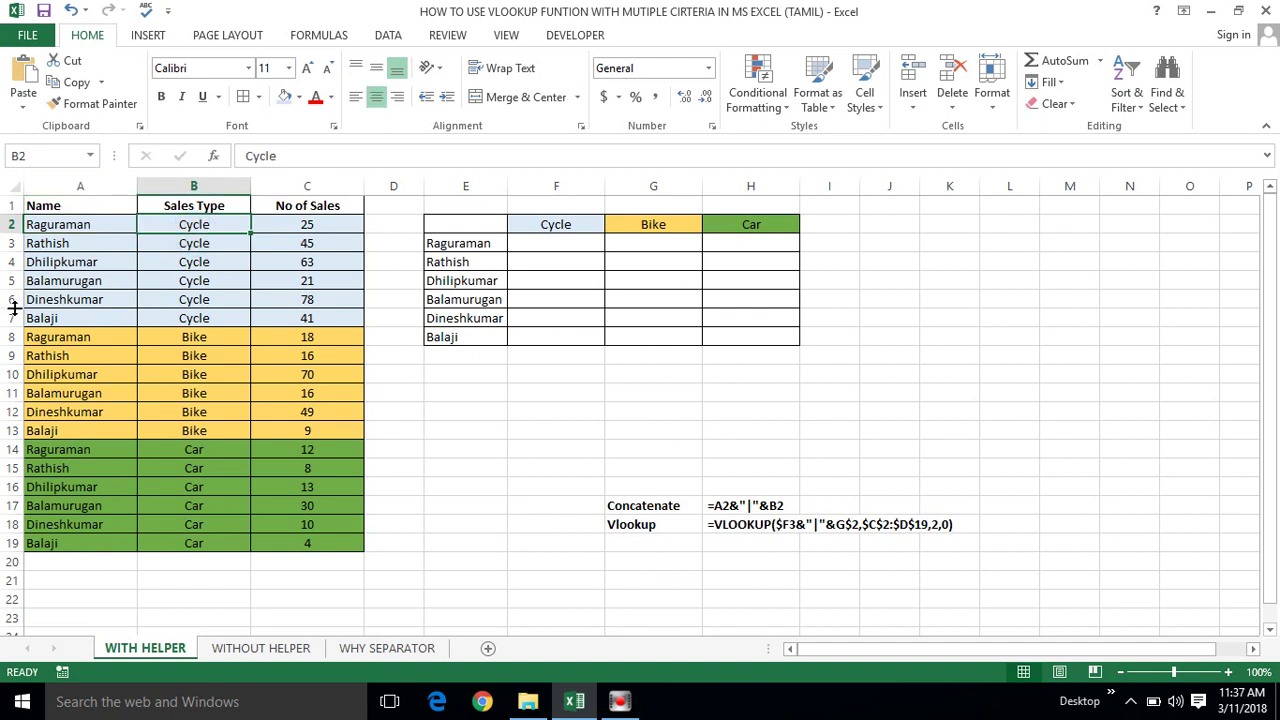
pyautogui.click(42, 334)
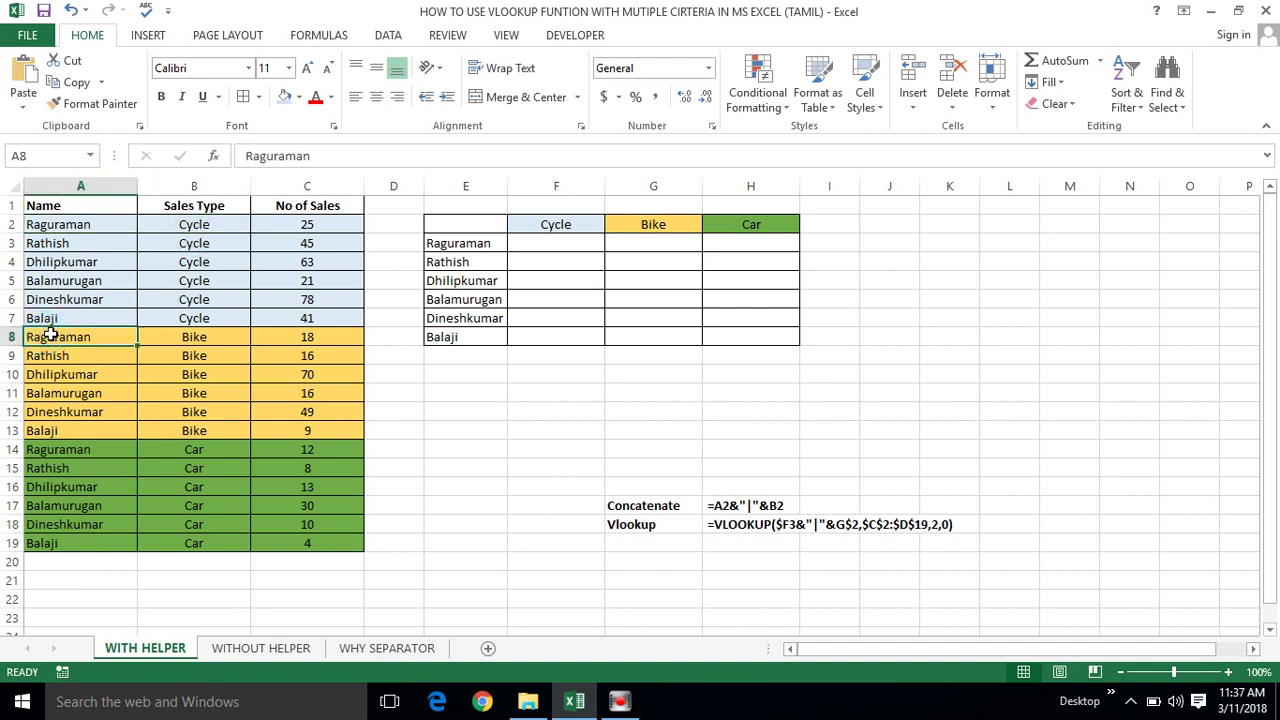
pyautogui.click(231, 349)
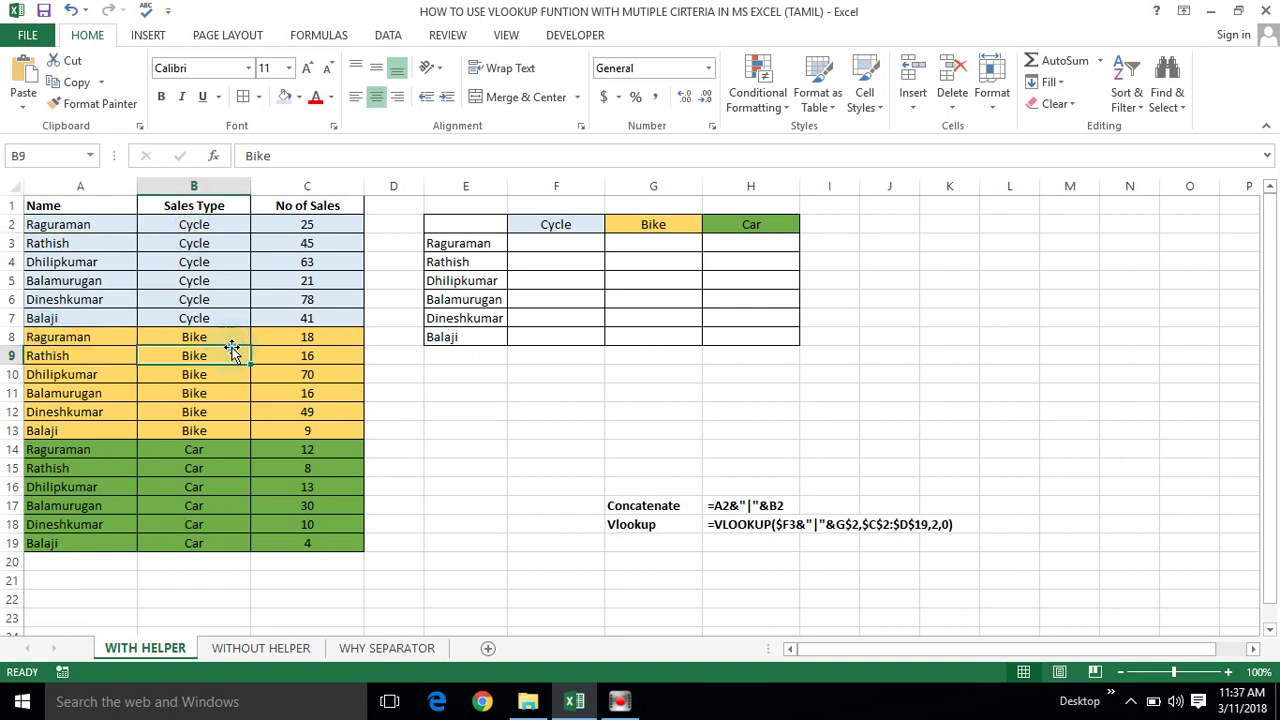
pyautogui.click(66, 449)
pyautogui.click(209, 448)
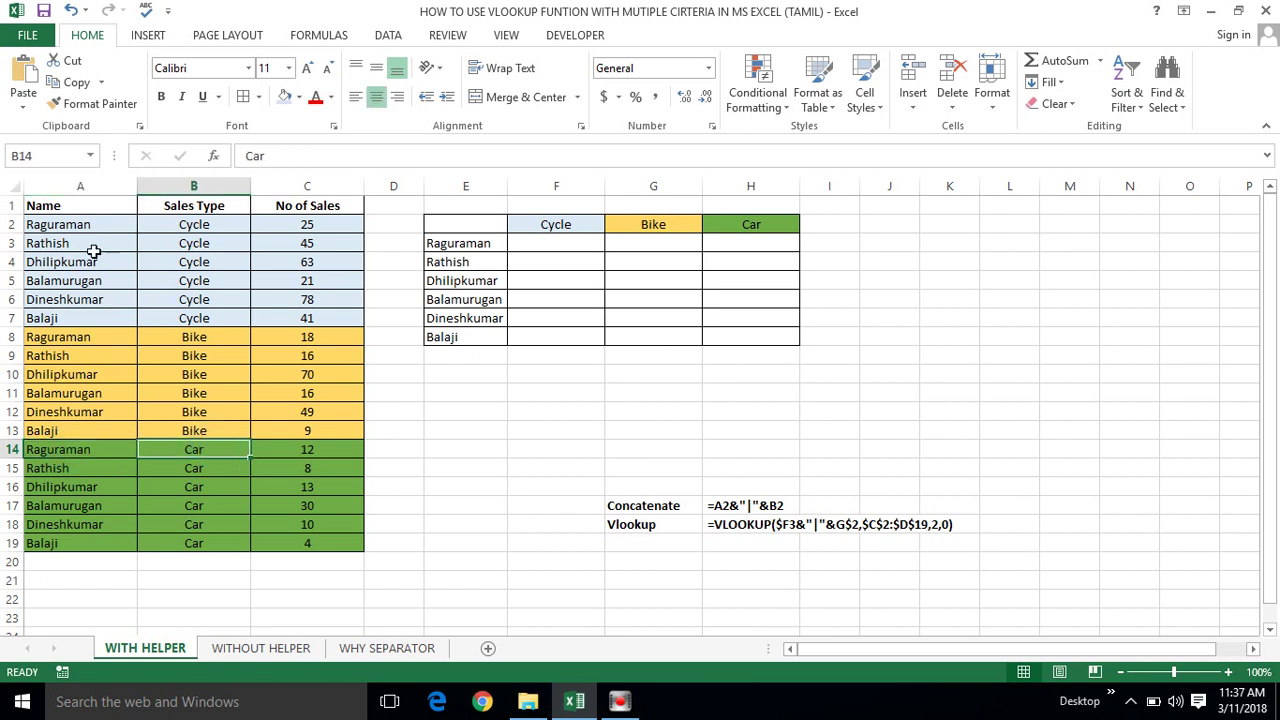
# Relate cross-tab cell F3 to Raguraman's records in rows 2, 8 and 14.
pyautogui.click(543, 243)
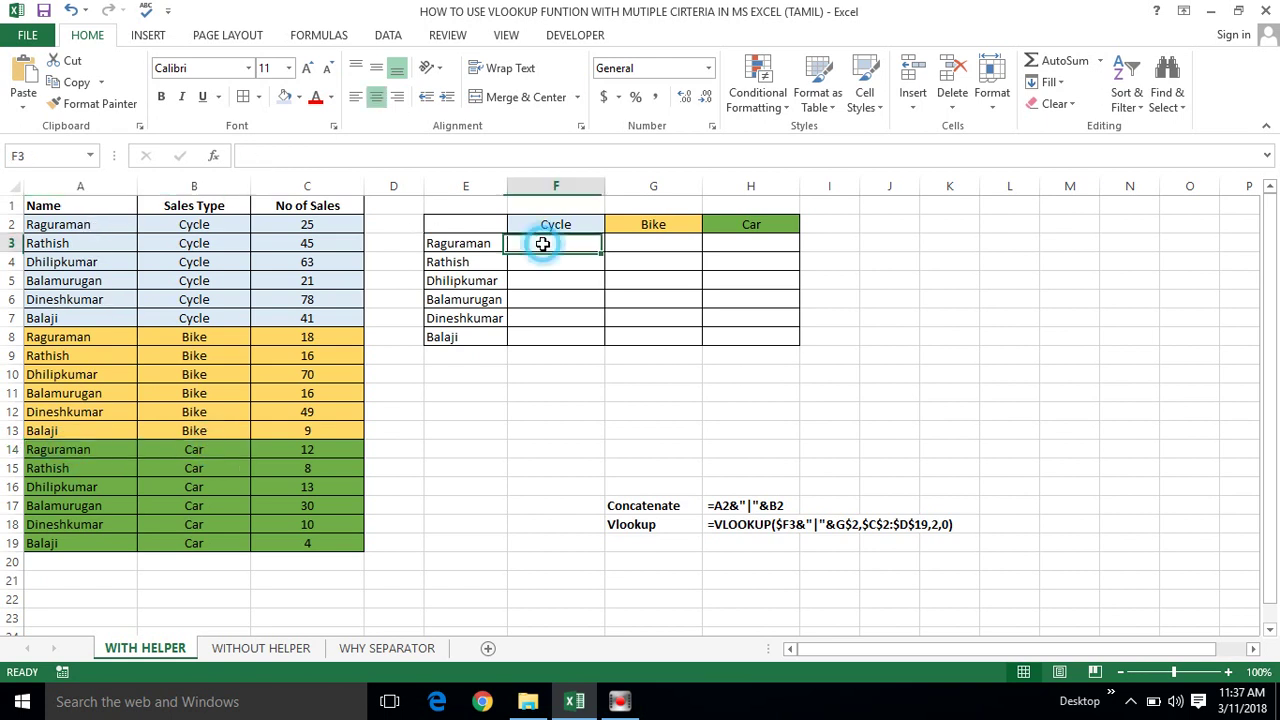
pyautogui.click(12, 224)
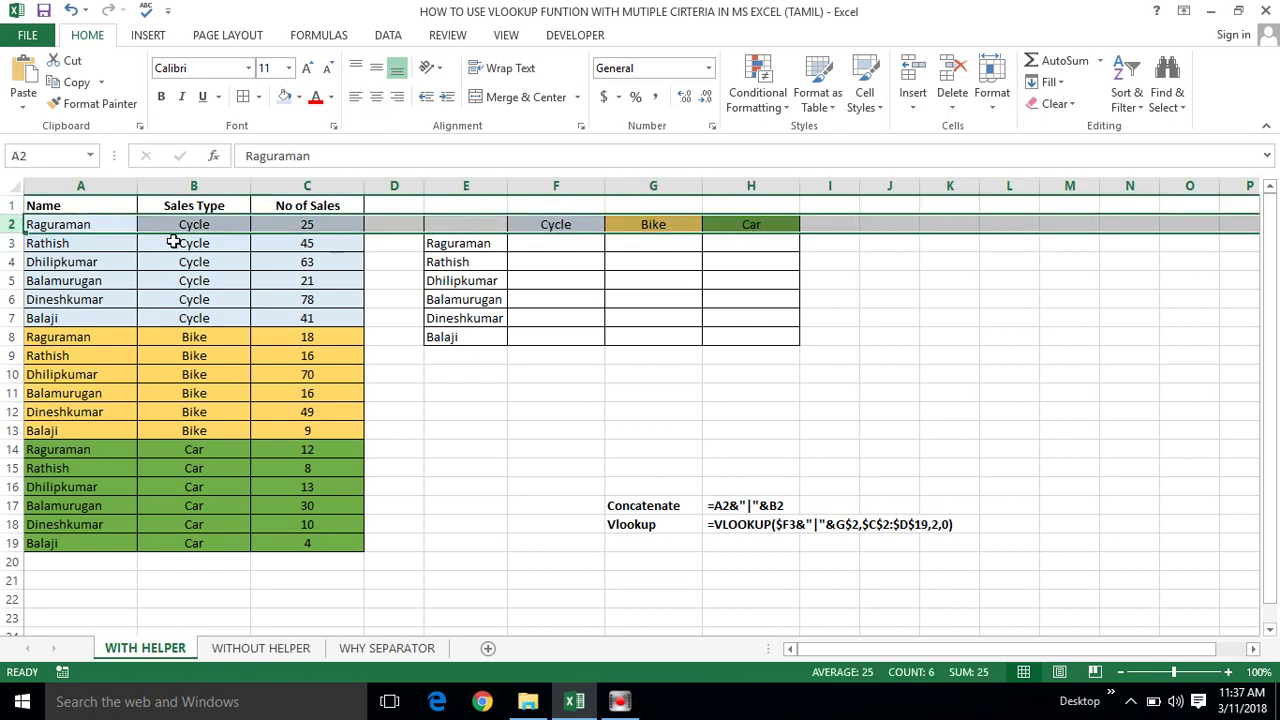
pyautogui.click(535, 247)
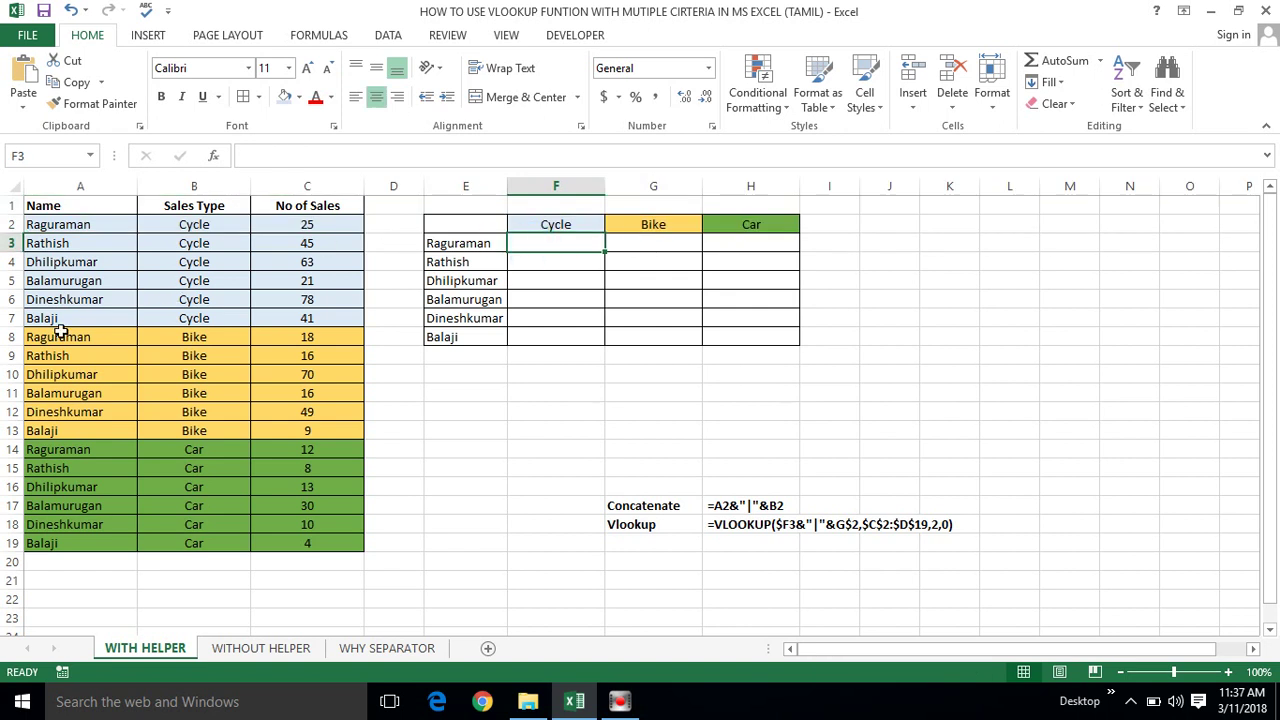
pyautogui.click(24, 337)
pyautogui.click(12, 337)
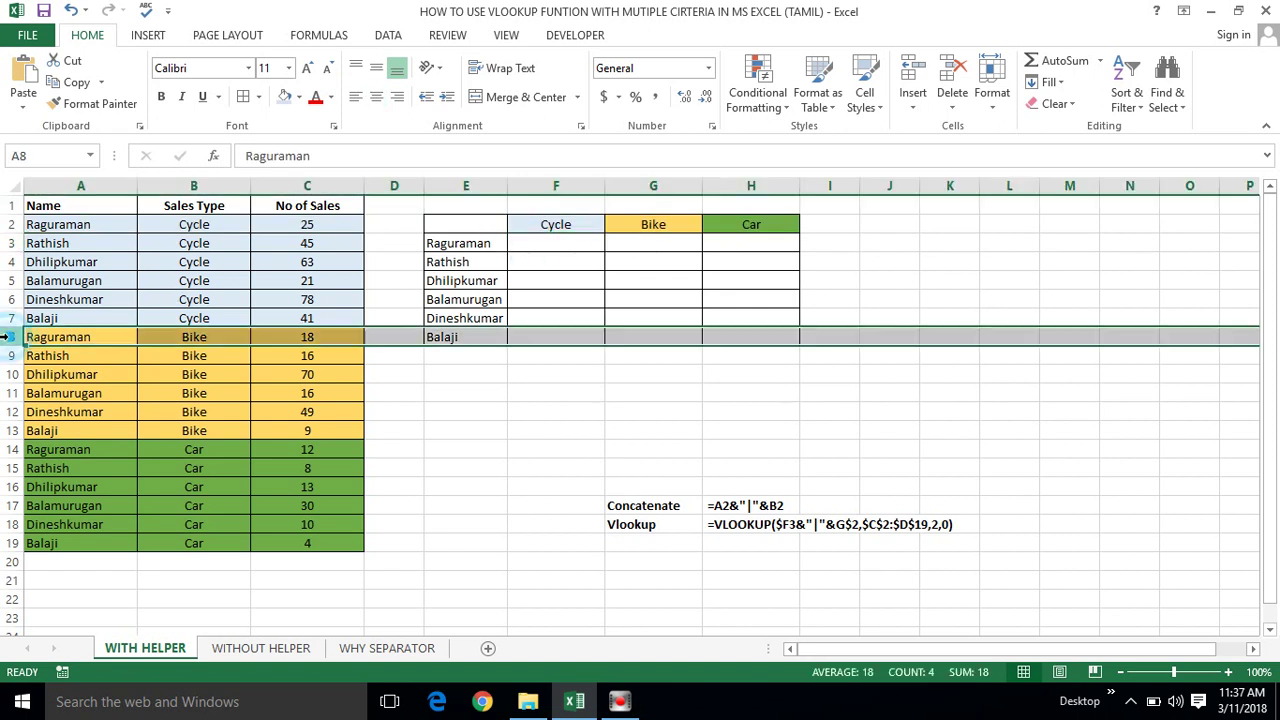
pyautogui.click(13, 452)
pyautogui.click(194, 430)
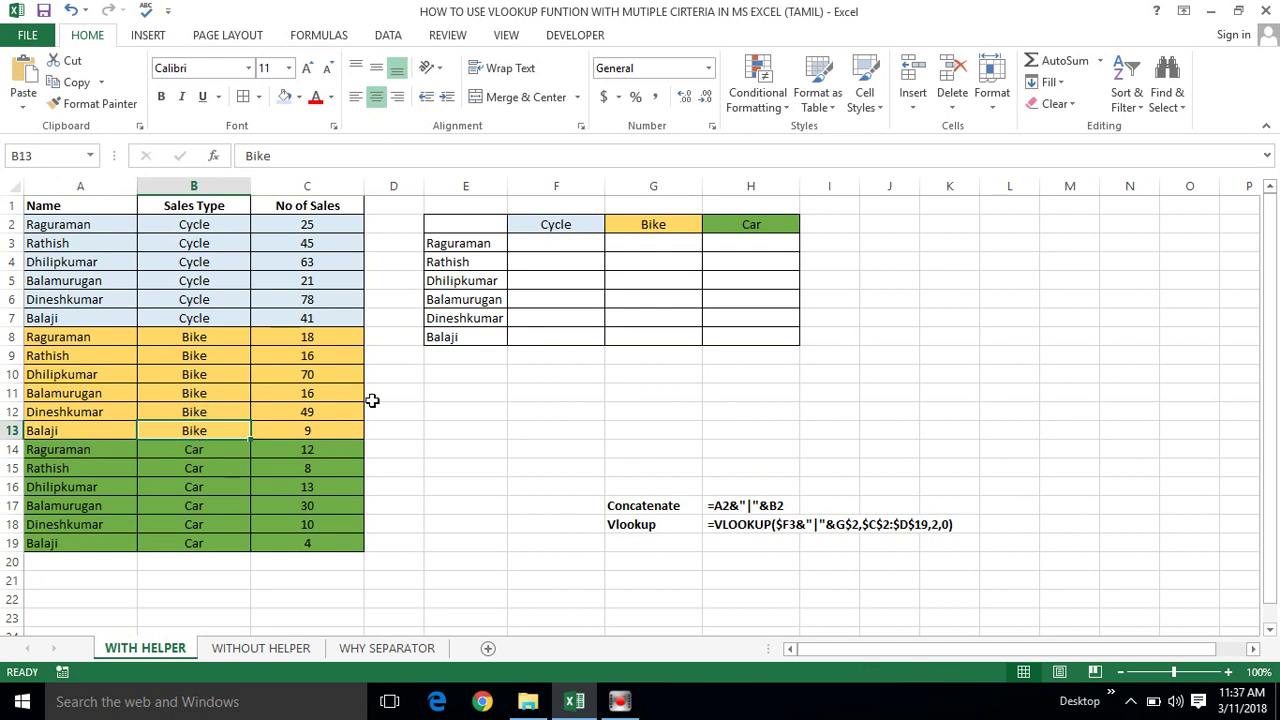
# Point out the cross-tab's Cycle, Bike and Car headings and its first result cell.
pyautogui.click(553, 226)
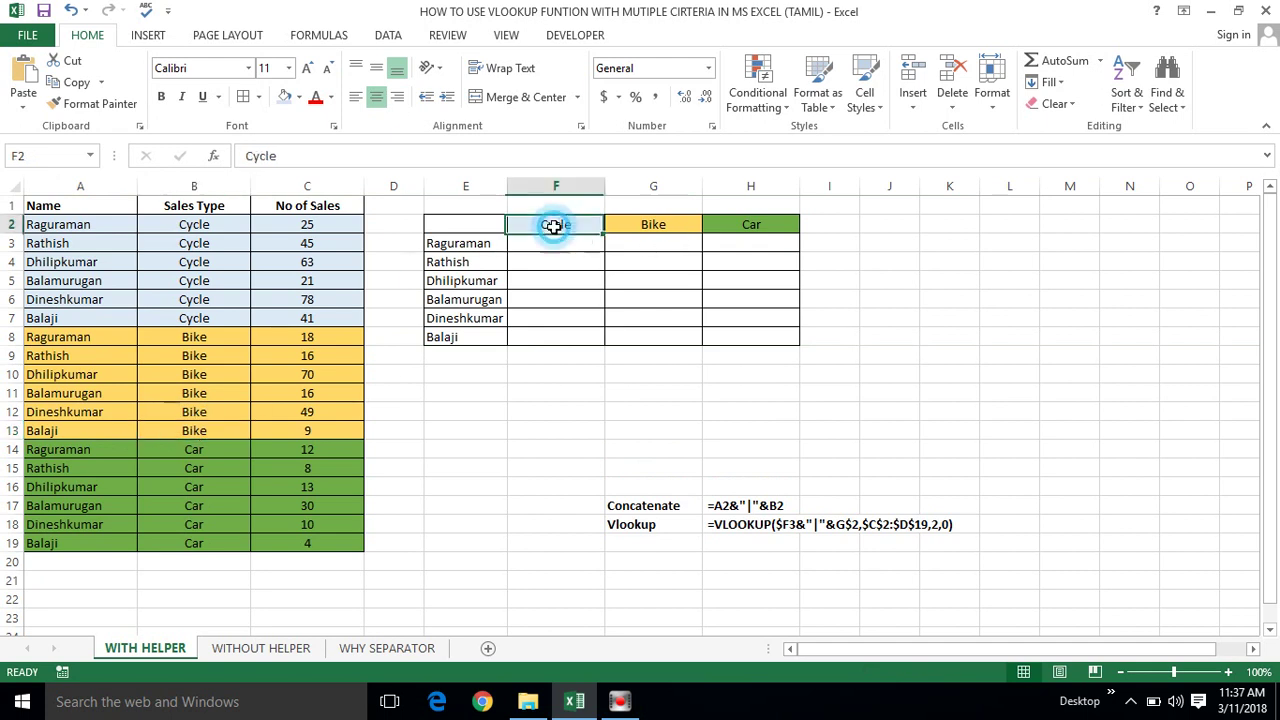
pyautogui.click(673, 231)
pyautogui.click(725, 230)
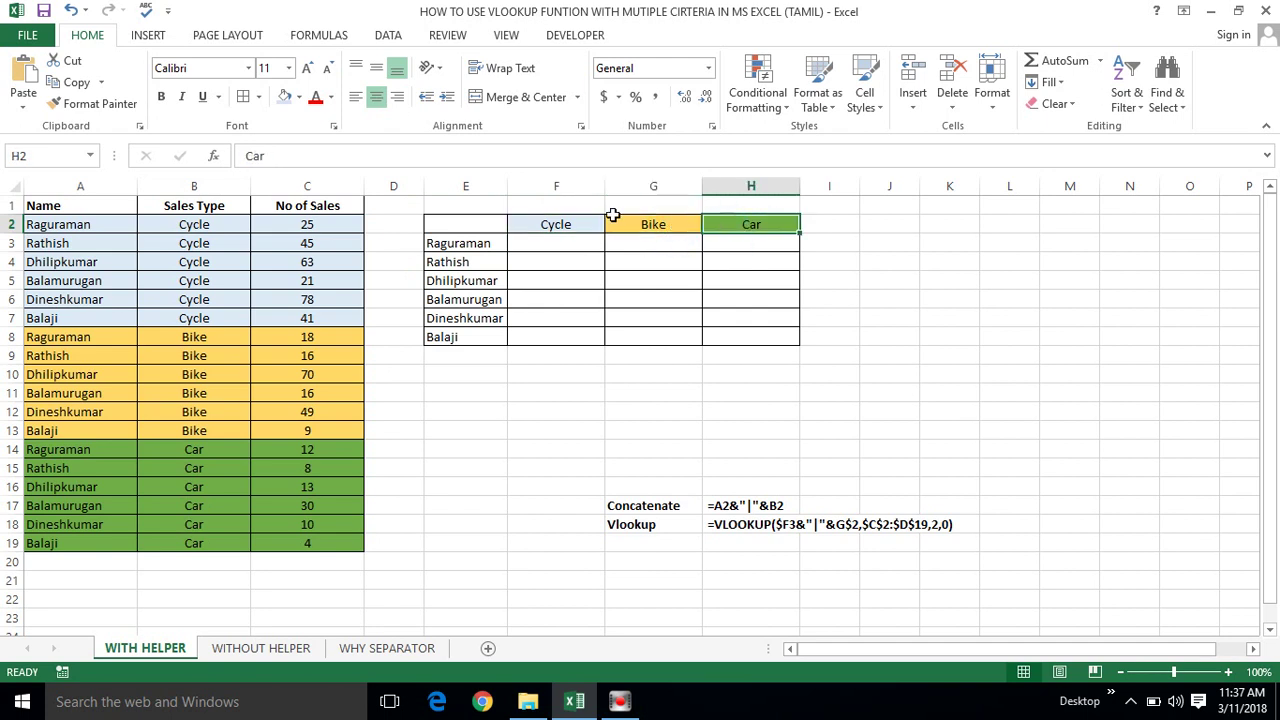
pyautogui.click(583, 222)
pyautogui.click(647, 226)
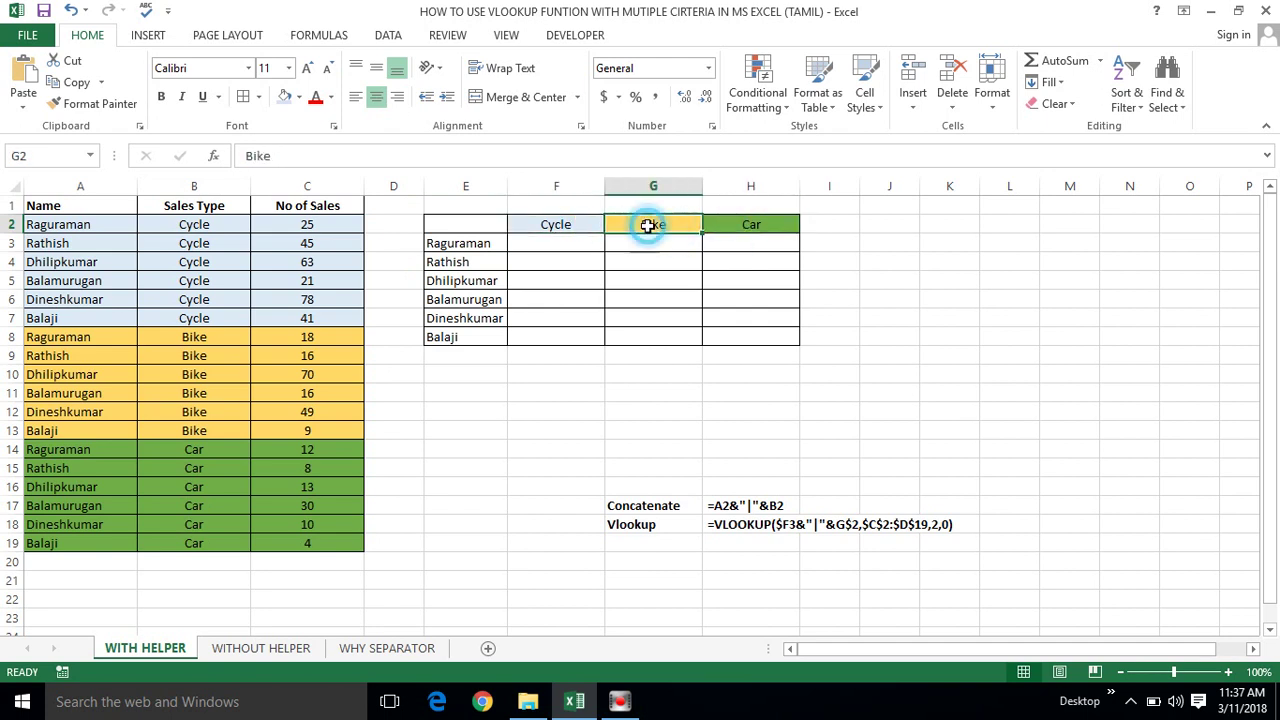
pyautogui.click(737, 231)
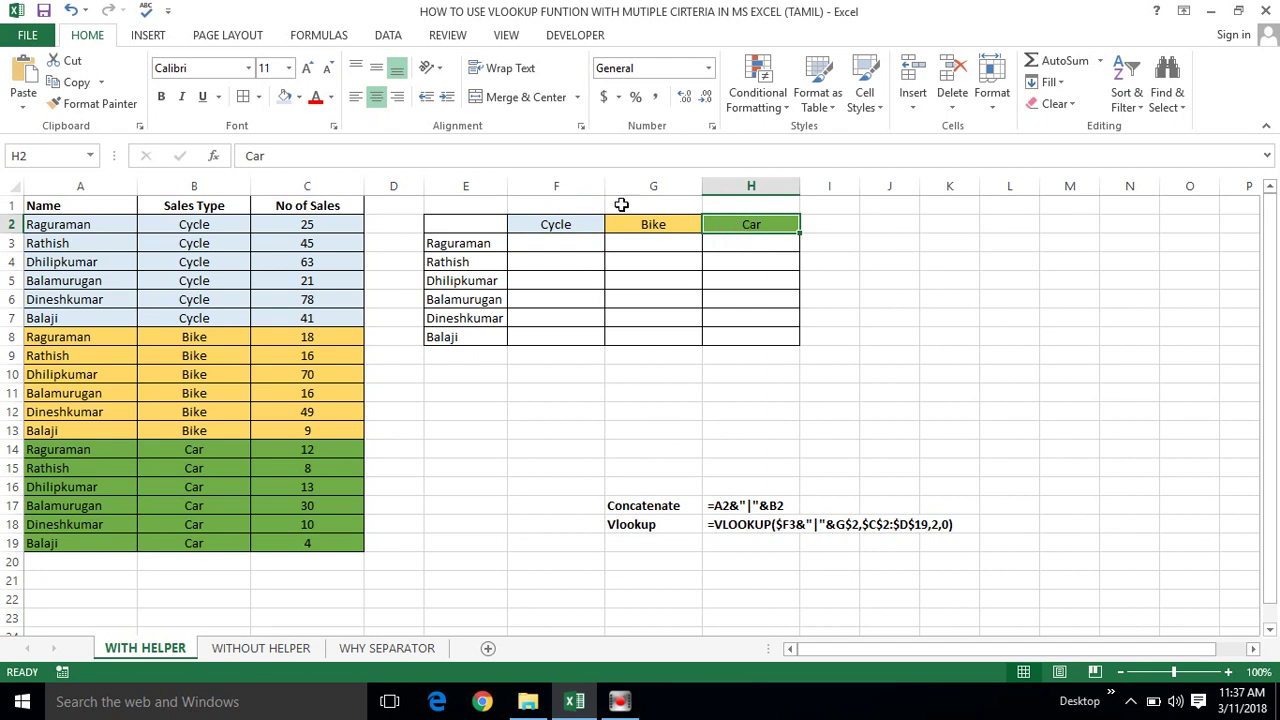
pyautogui.click(542, 248)
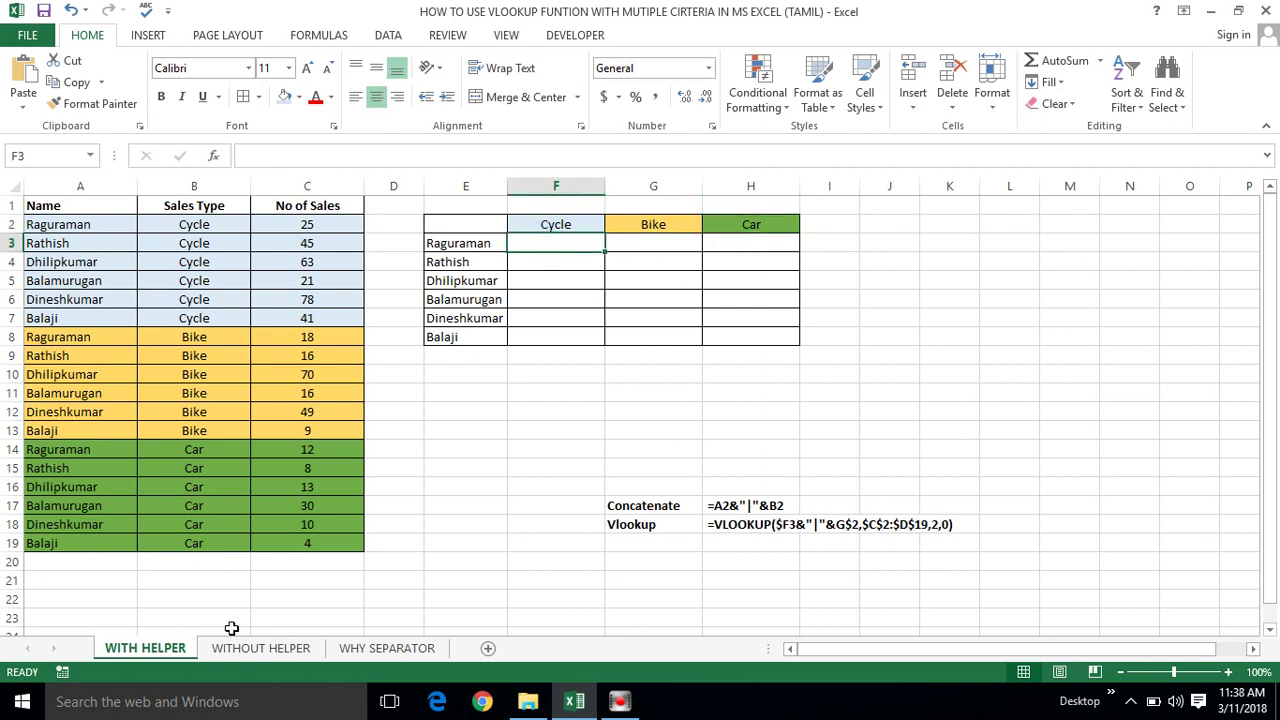
# Compare the first sales count value with the cross-tab result cell F3.
pyautogui.click(475, 423)
pyautogui.click(556, 242)
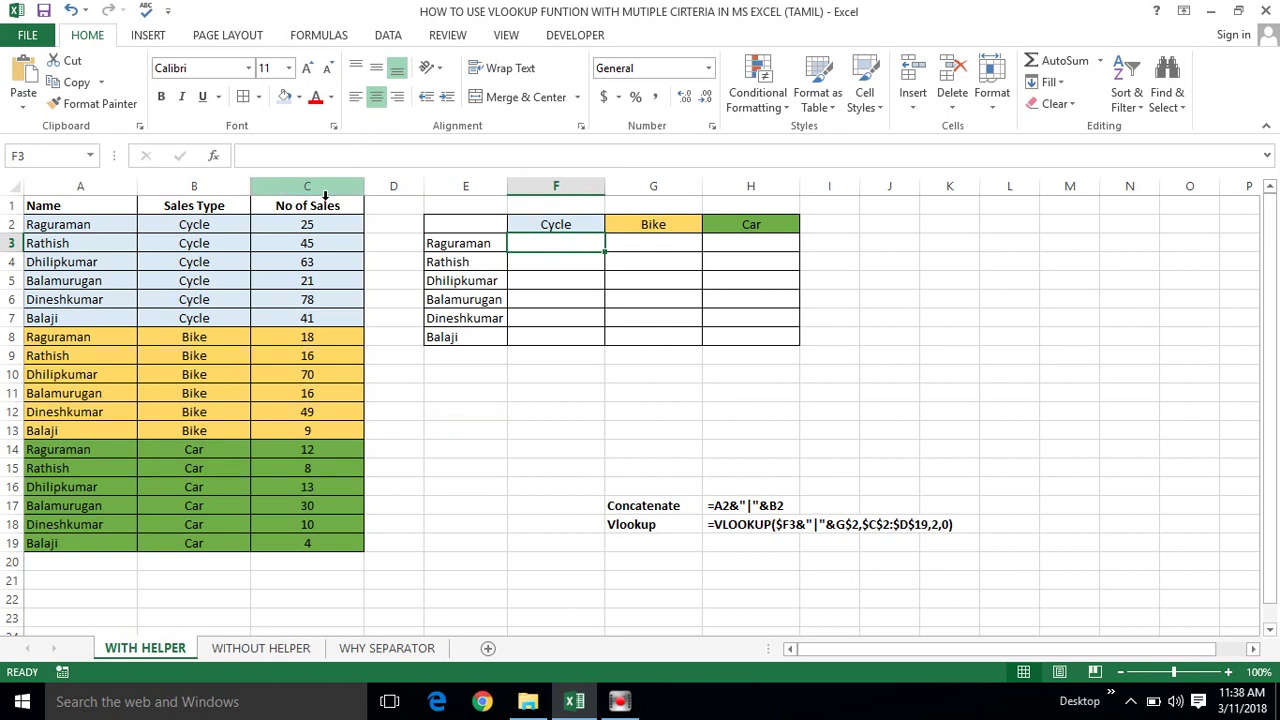
pyautogui.click(298, 226)
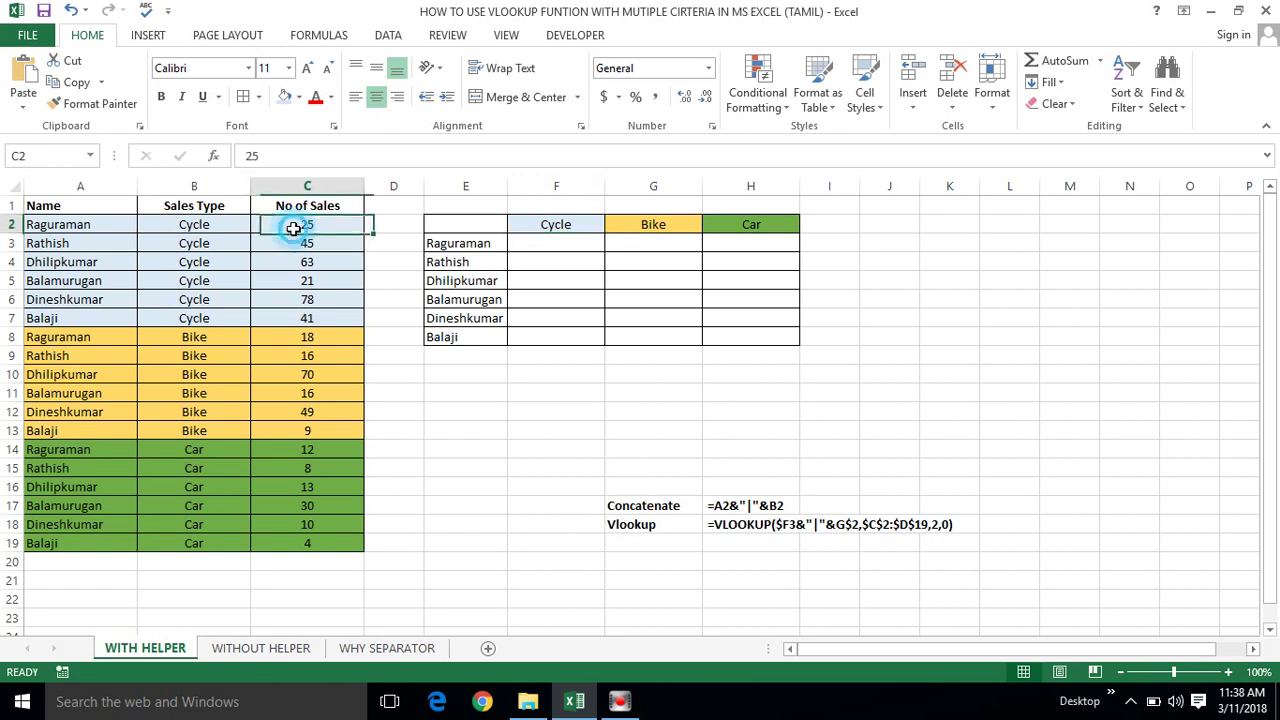
pyautogui.click(554, 247)
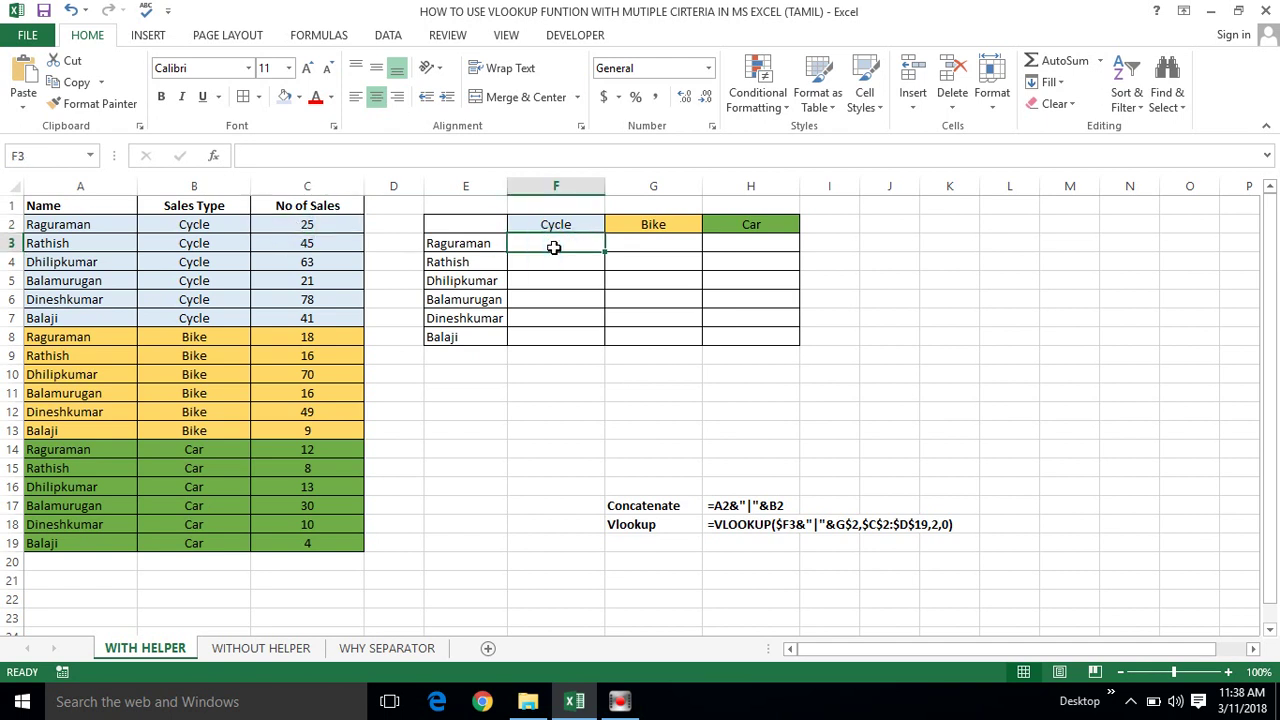
pyautogui.click(322, 232)
pyautogui.click(552, 250)
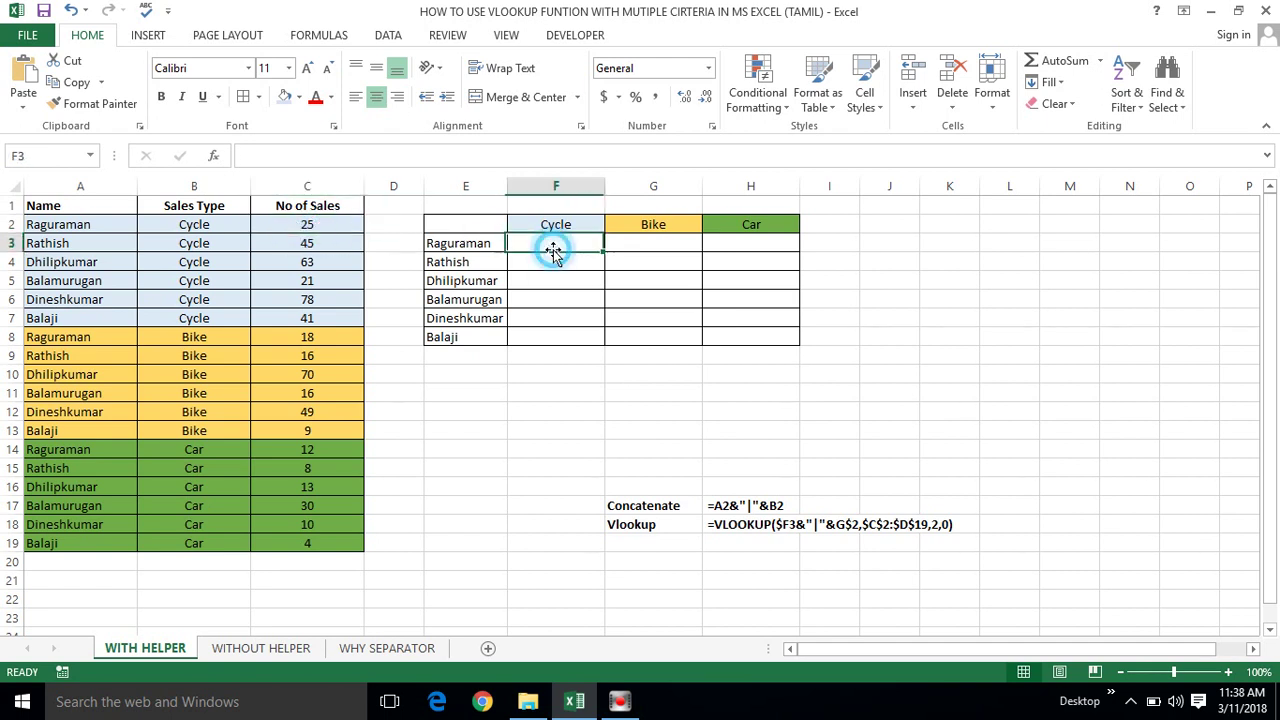
# Insert a blank column headed HELPER 1 before No of Sales and highlight the example formulas.
pyautogui.click(321, 177)
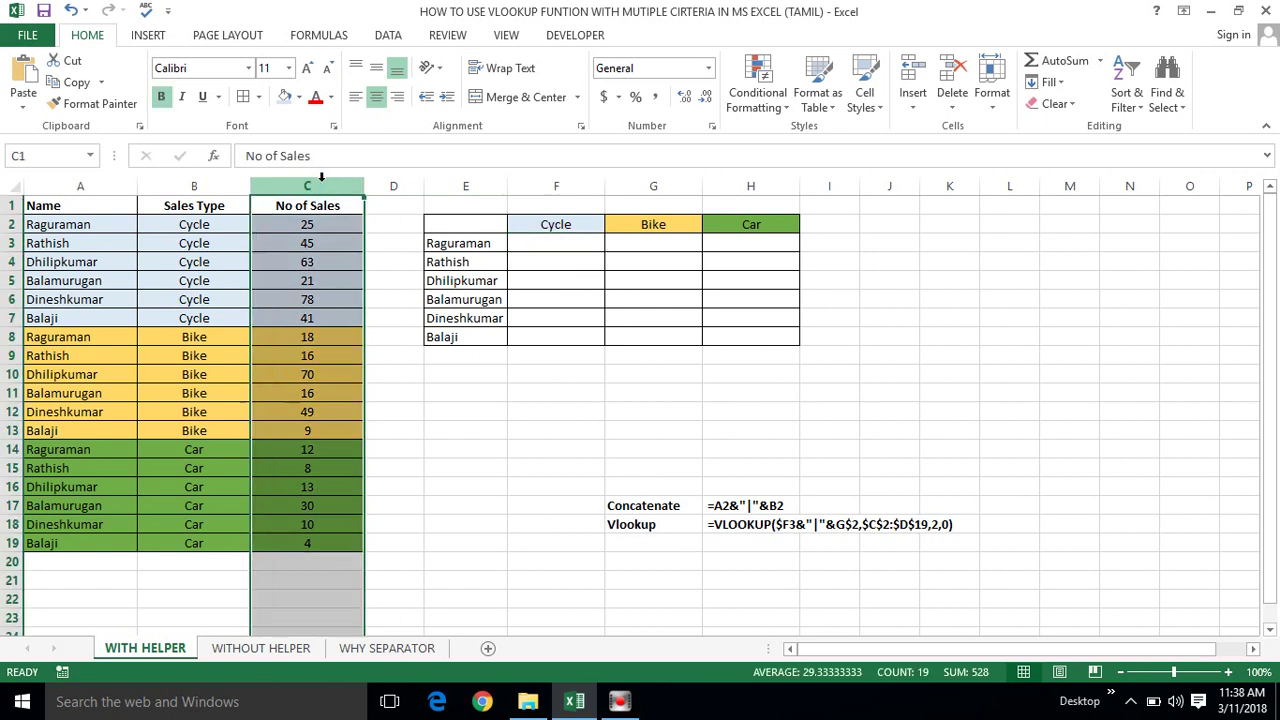
pyautogui.hotkey('ctrl', 'shift', '+')
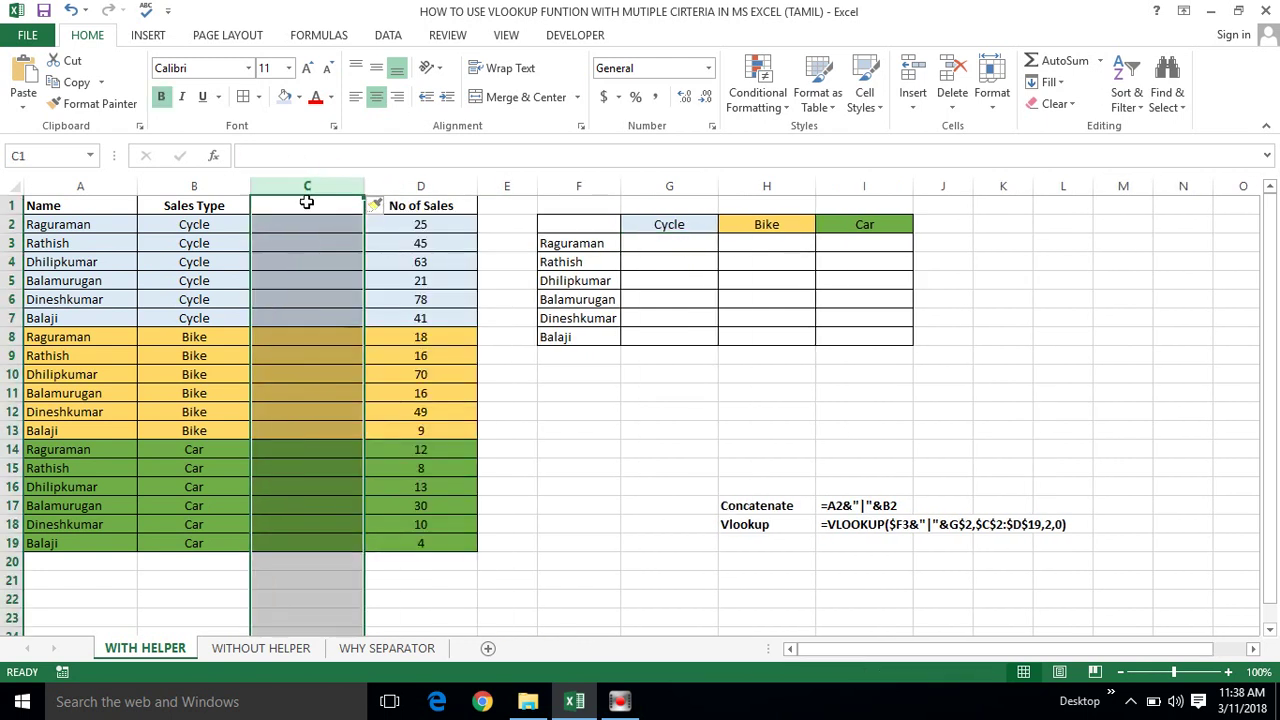
pyautogui.click(307, 202)
pyautogui.write('H')
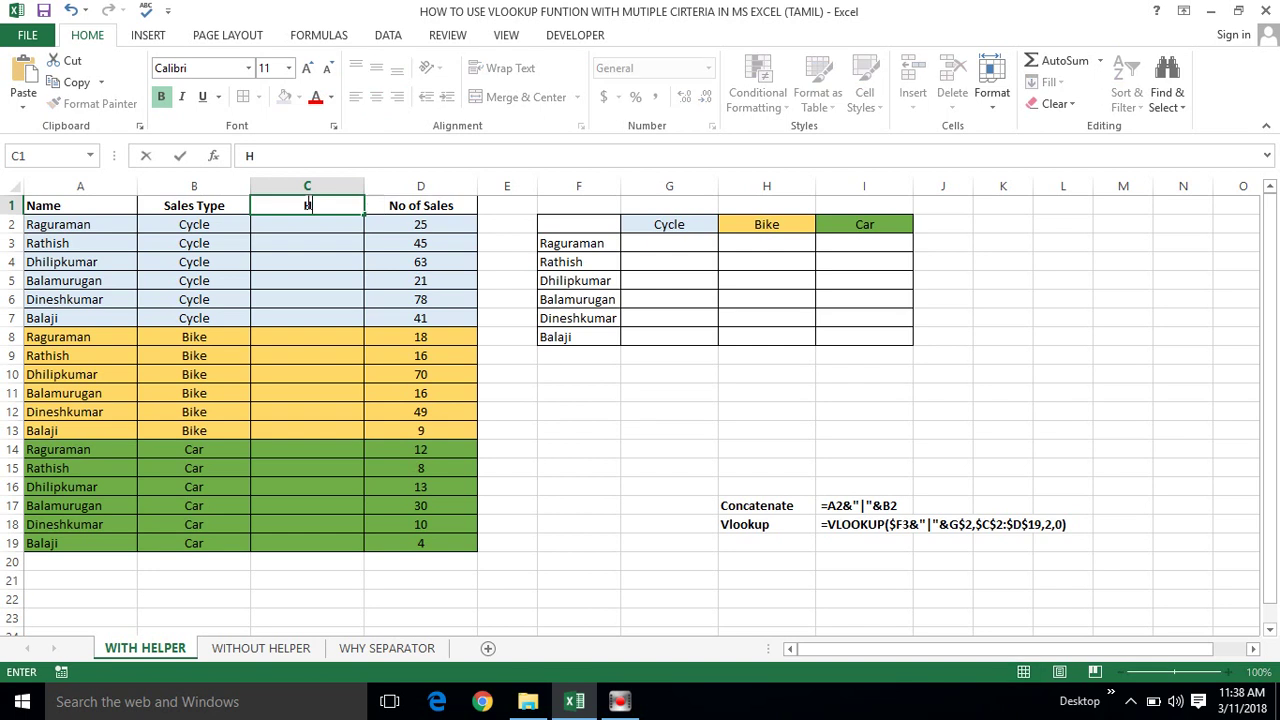
pyautogui.write('ELPER 1')
pyautogui.press('Return')
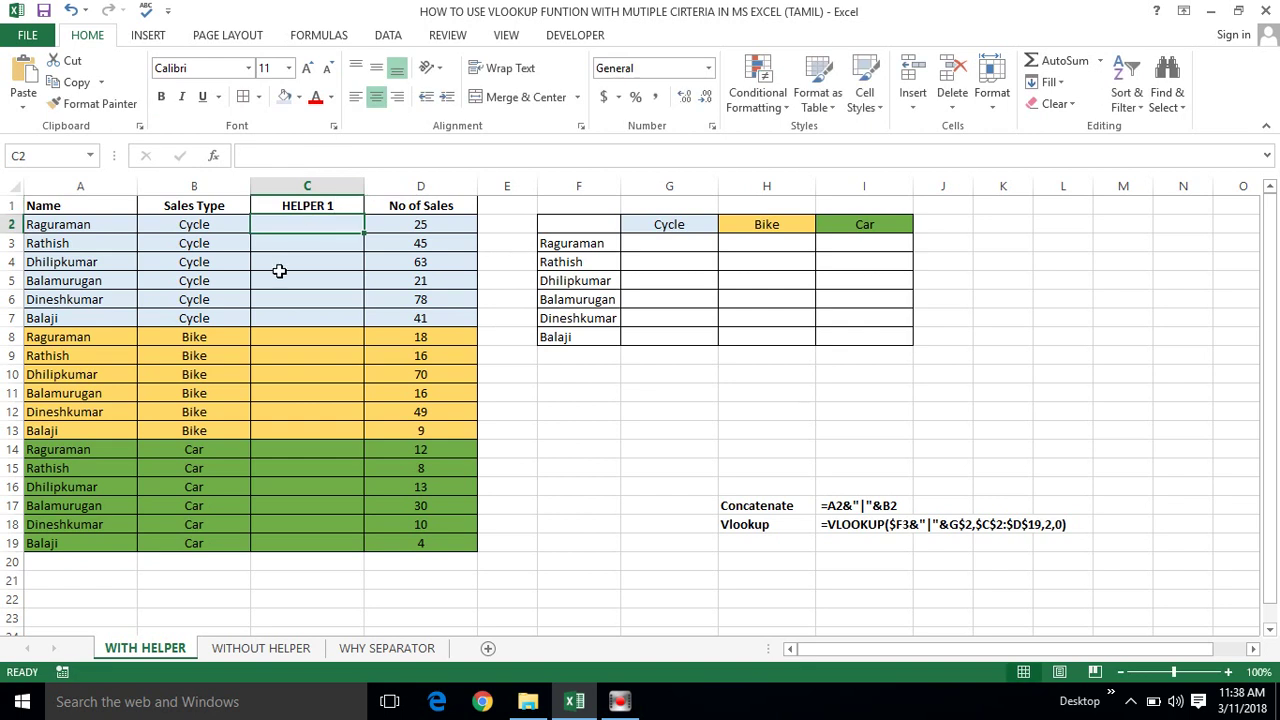
pyautogui.click(302, 224)
pyautogui.click(744, 497)
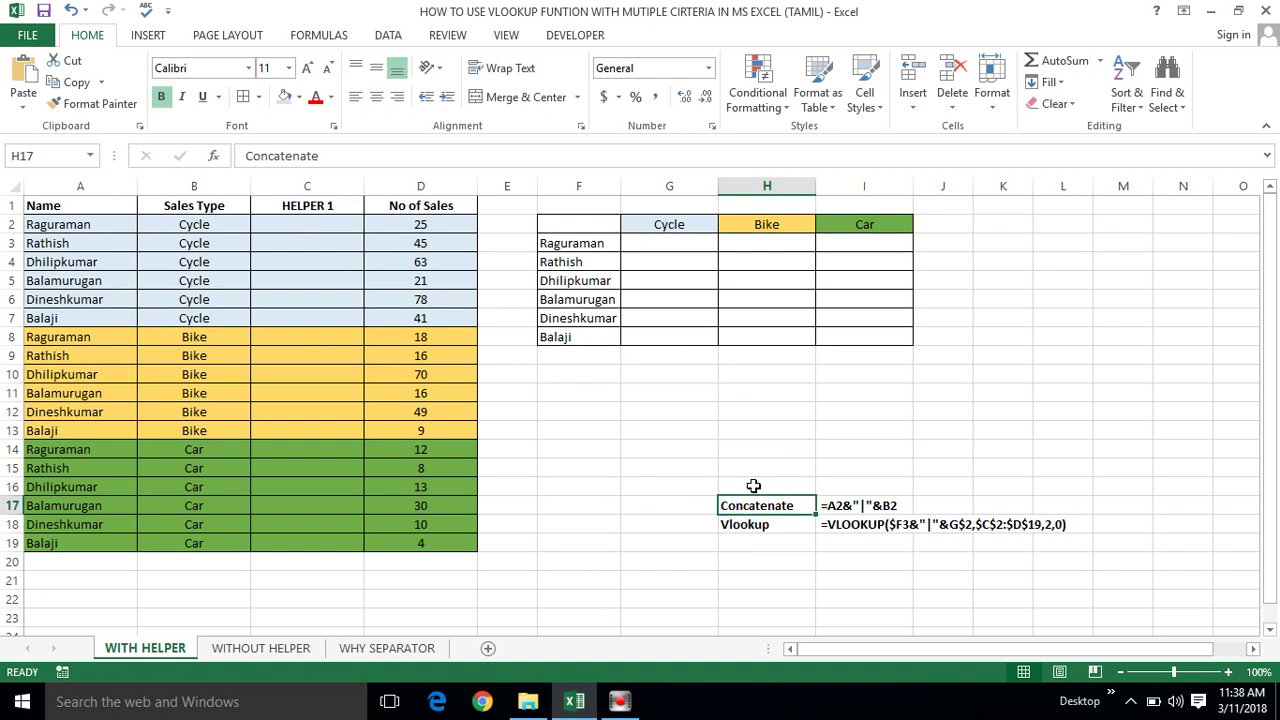
pyautogui.moveTo(753, 485); pyautogui.dragTo(886, 524)
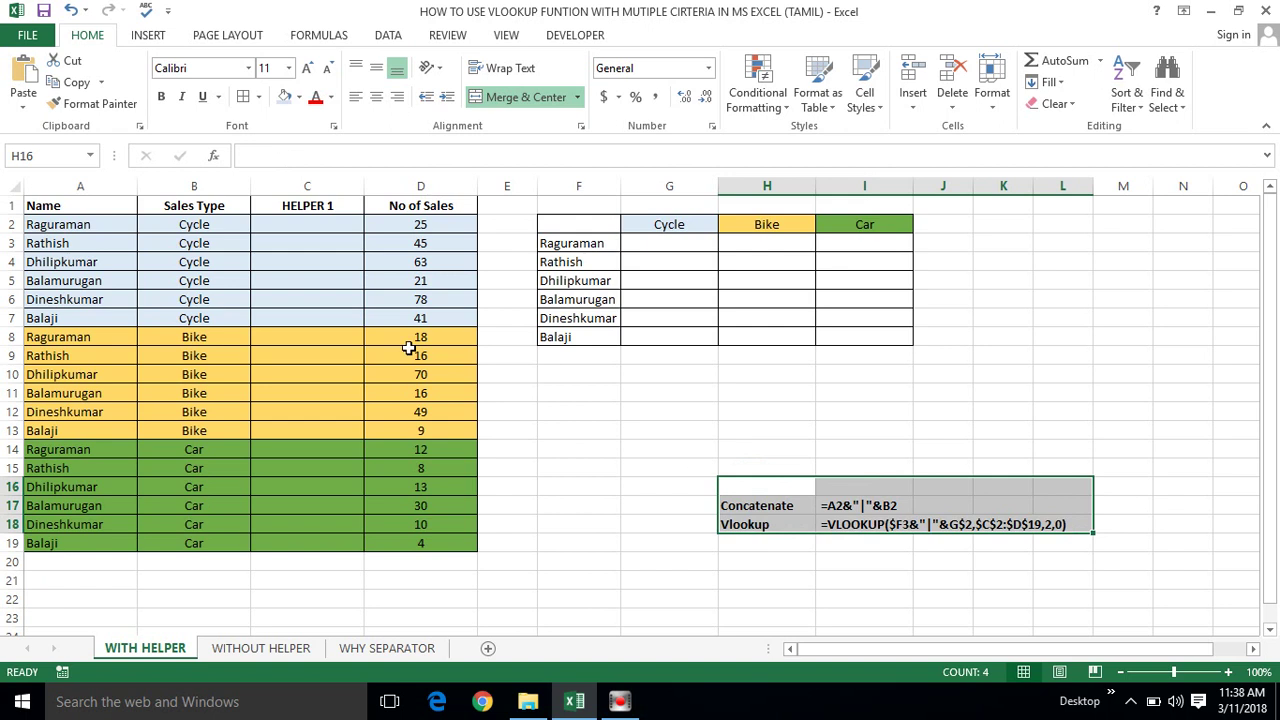
# Enter =A2&"|"&B2 in C2 to build the key Raguraman|Cycle.
pyautogui.click(288, 224)
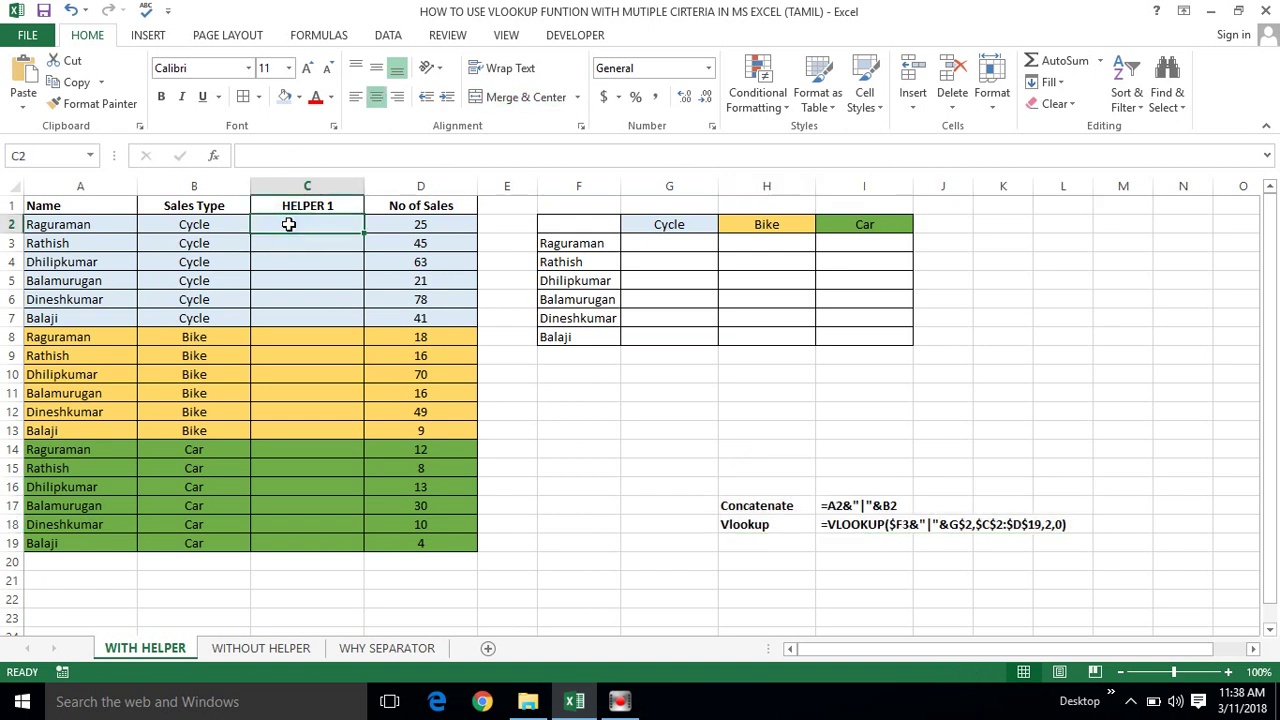
pyautogui.write('=')
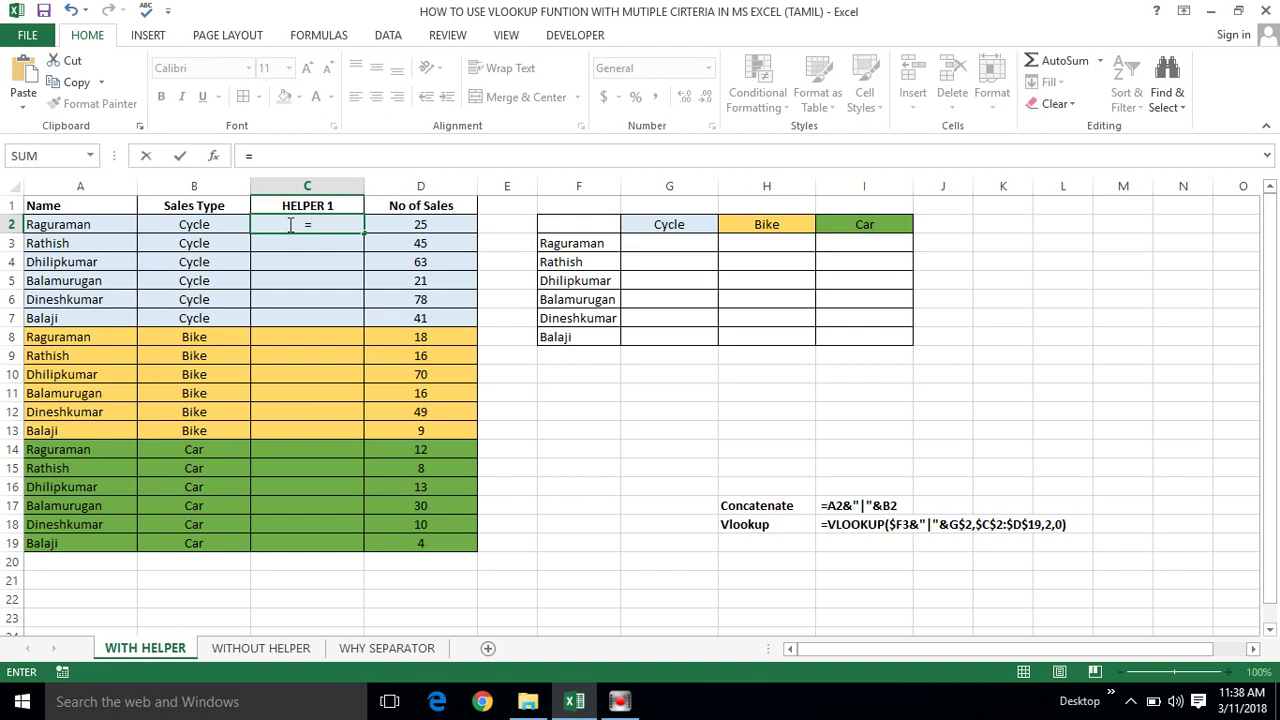
pyautogui.press('Left')
pyautogui.press('Left')
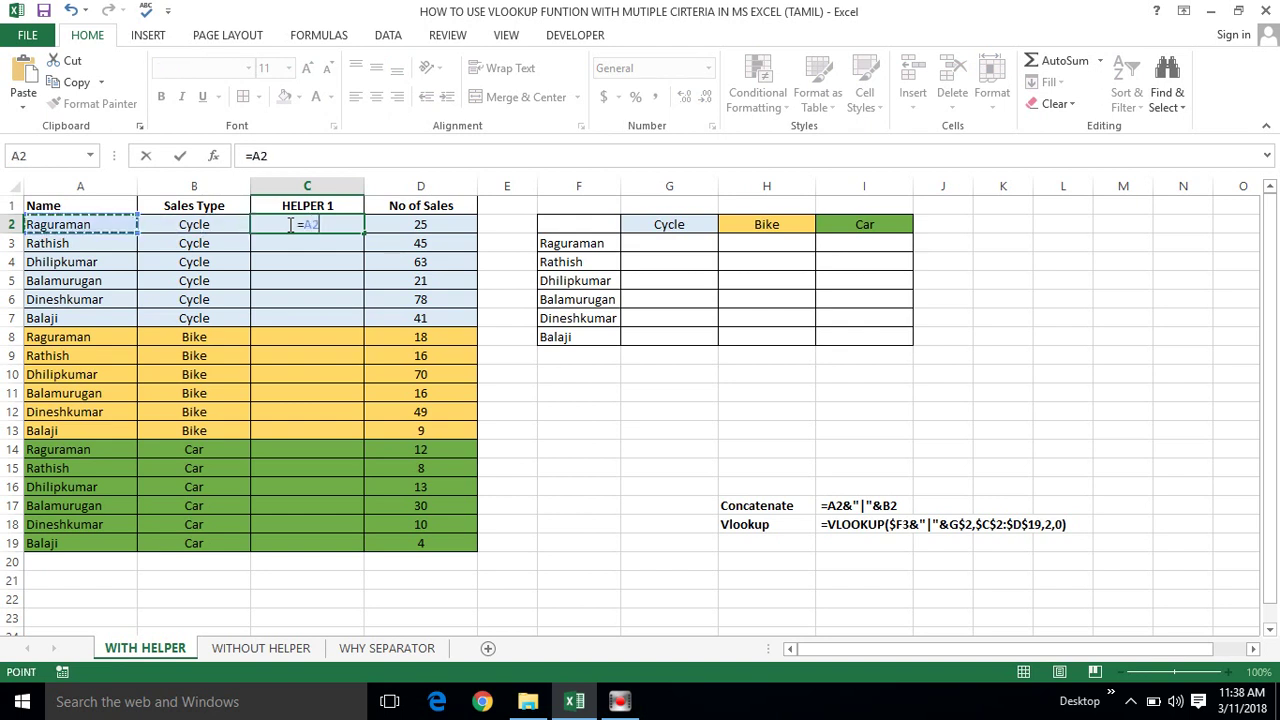
pyautogui.write('&')
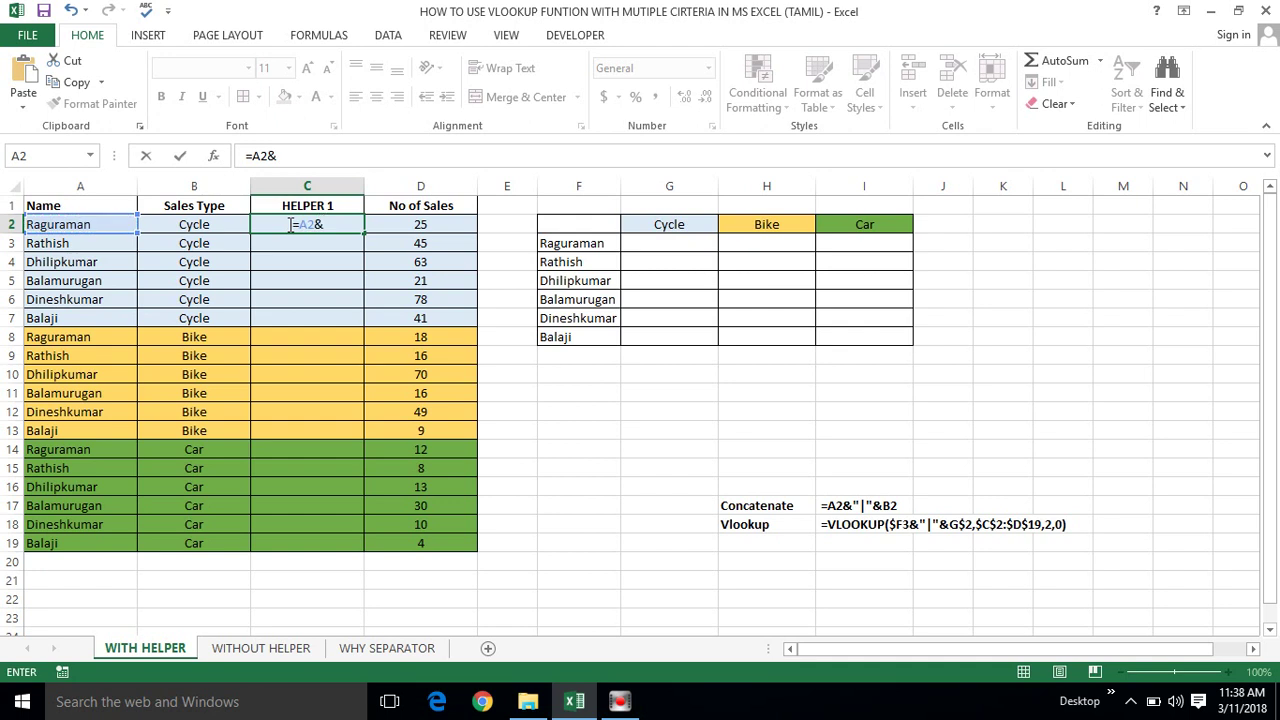
pyautogui.write('"')
pyautogui.write('\\')
pyautogui.press('BackSpace')
pyautogui.write('|')
pyautogui.write('"')
pyautogui.write('&')
pyautogui.click(188, 222)
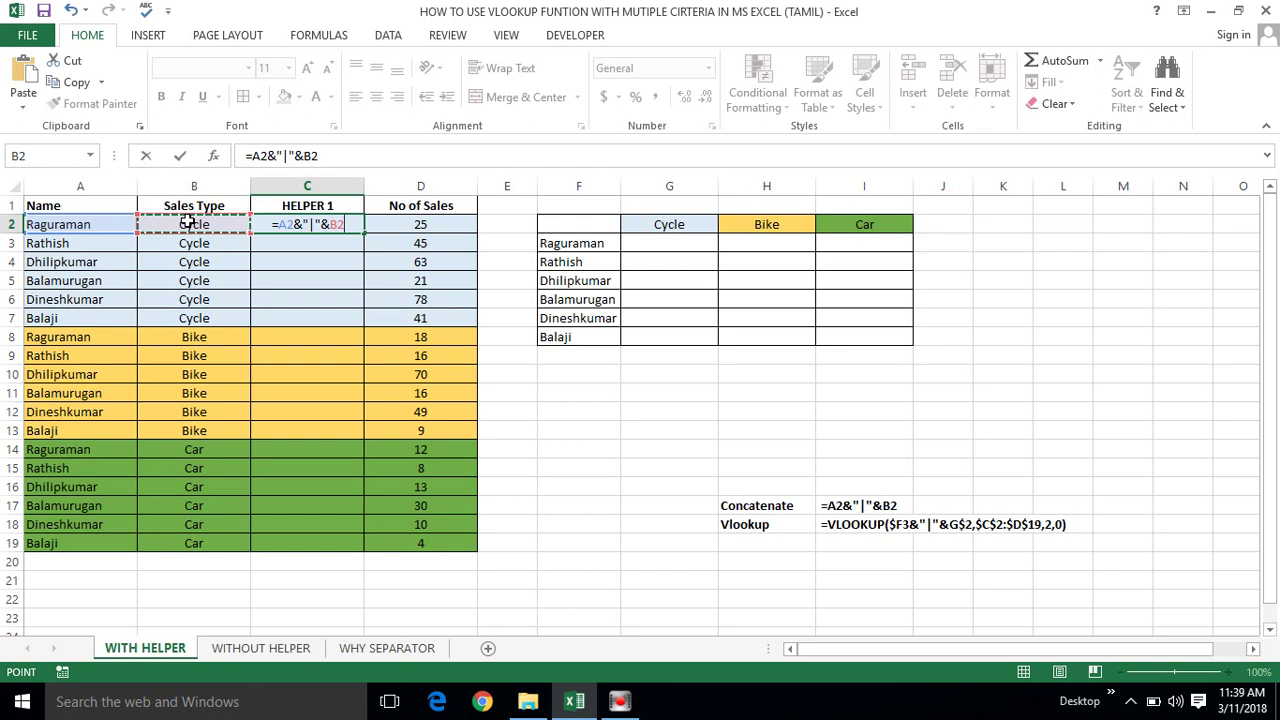
pyautogui.press('Return')
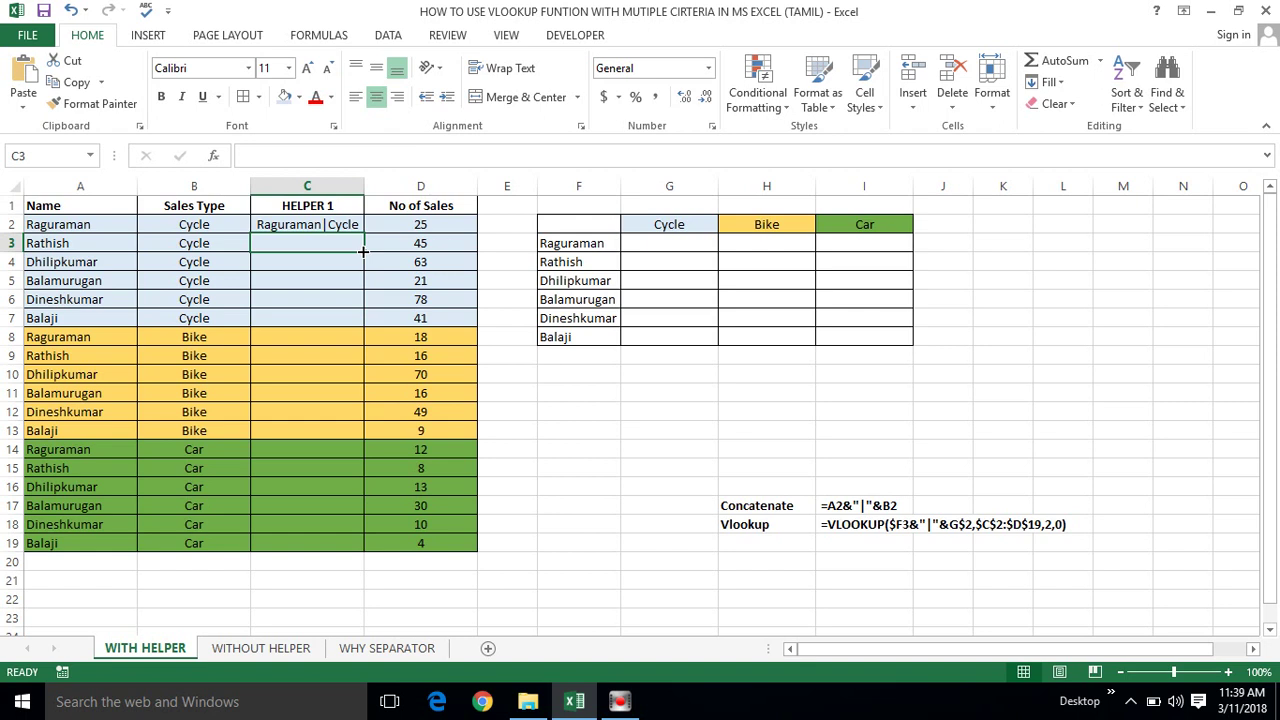
# Copy the C2 key formula down to C19 and AutoFit column C.
pyautogui.click(352, 220)
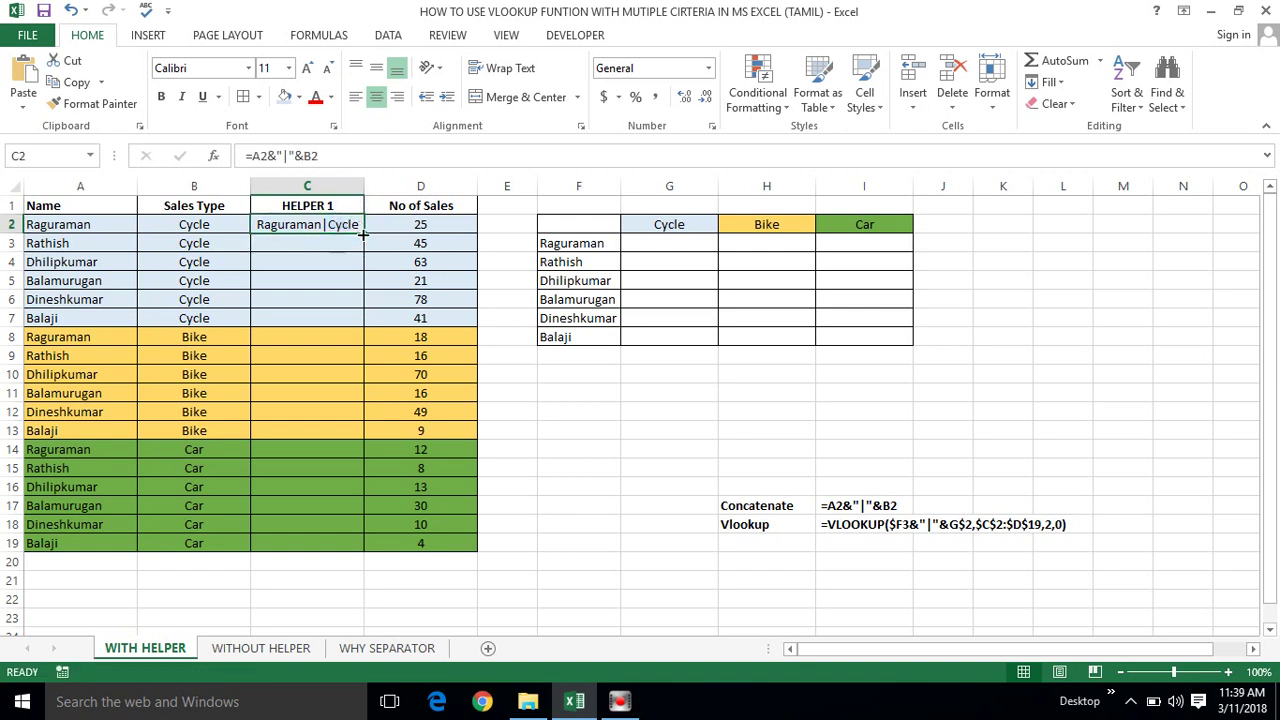
pyautogui.moveTo(363, 234); pyautogui.dragTo(366, 546)
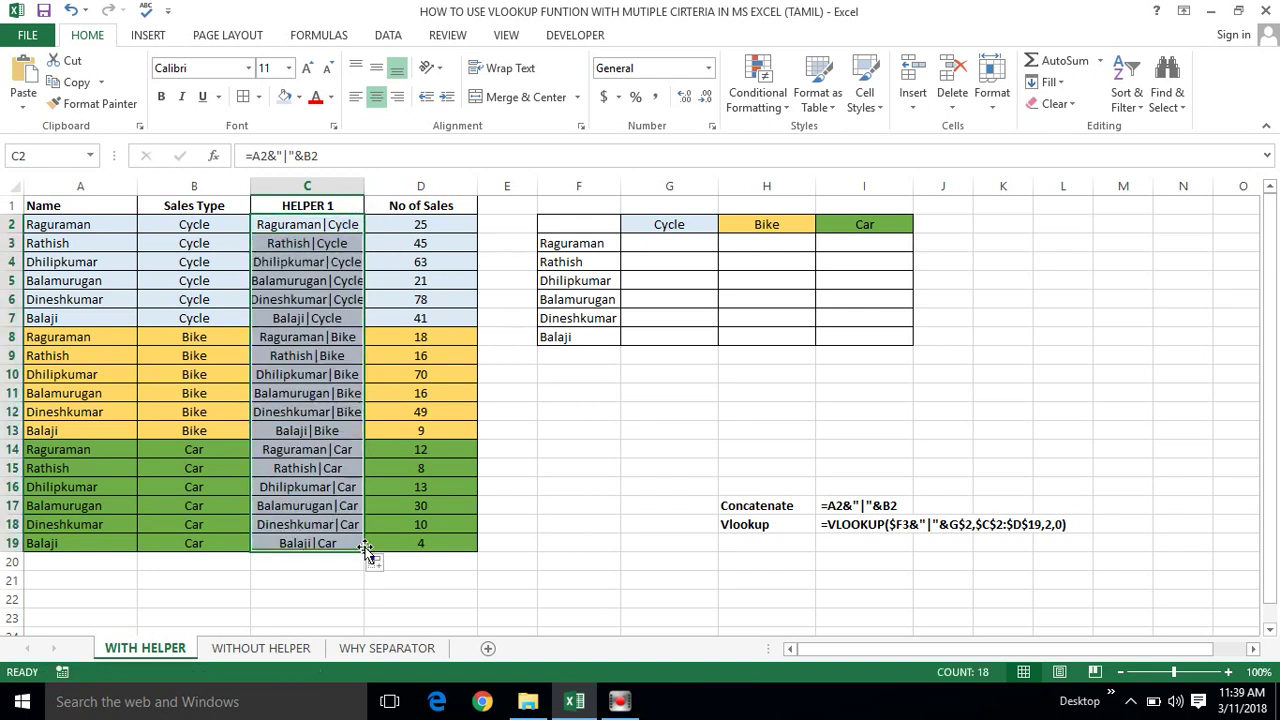
pyautogui.doubleClick(364, 186)
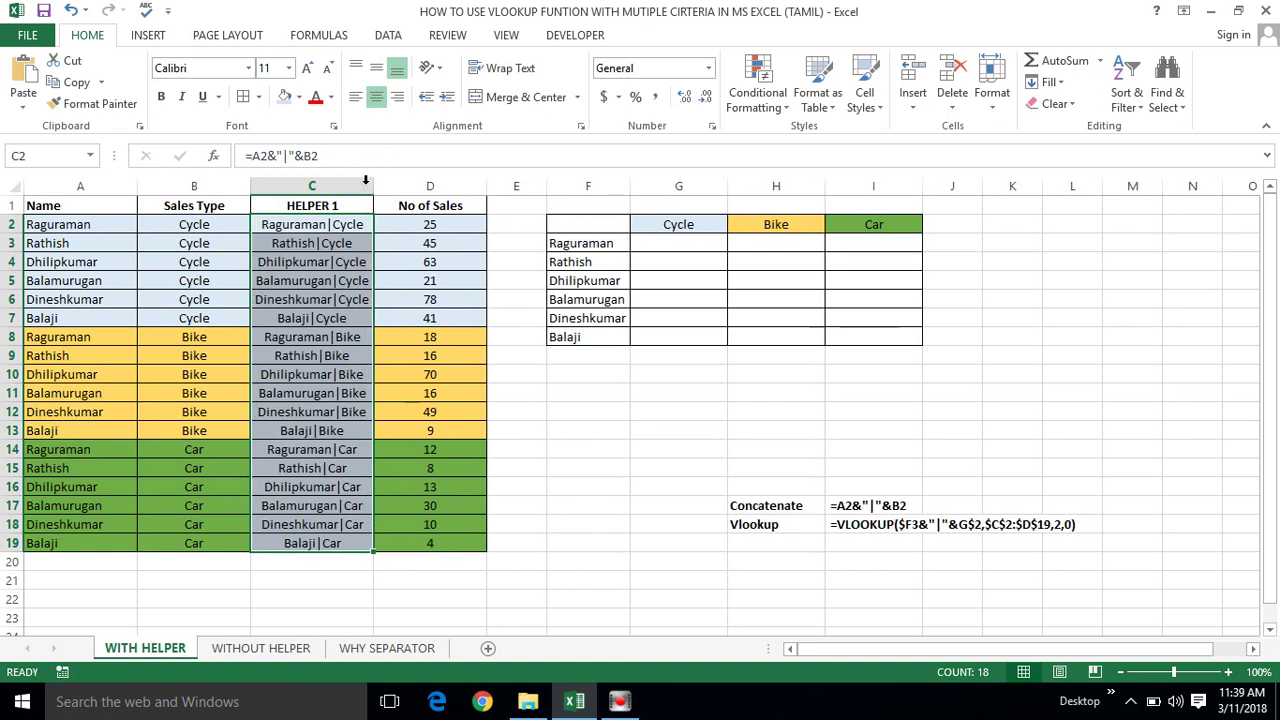
pyautogui.click(296, 323)
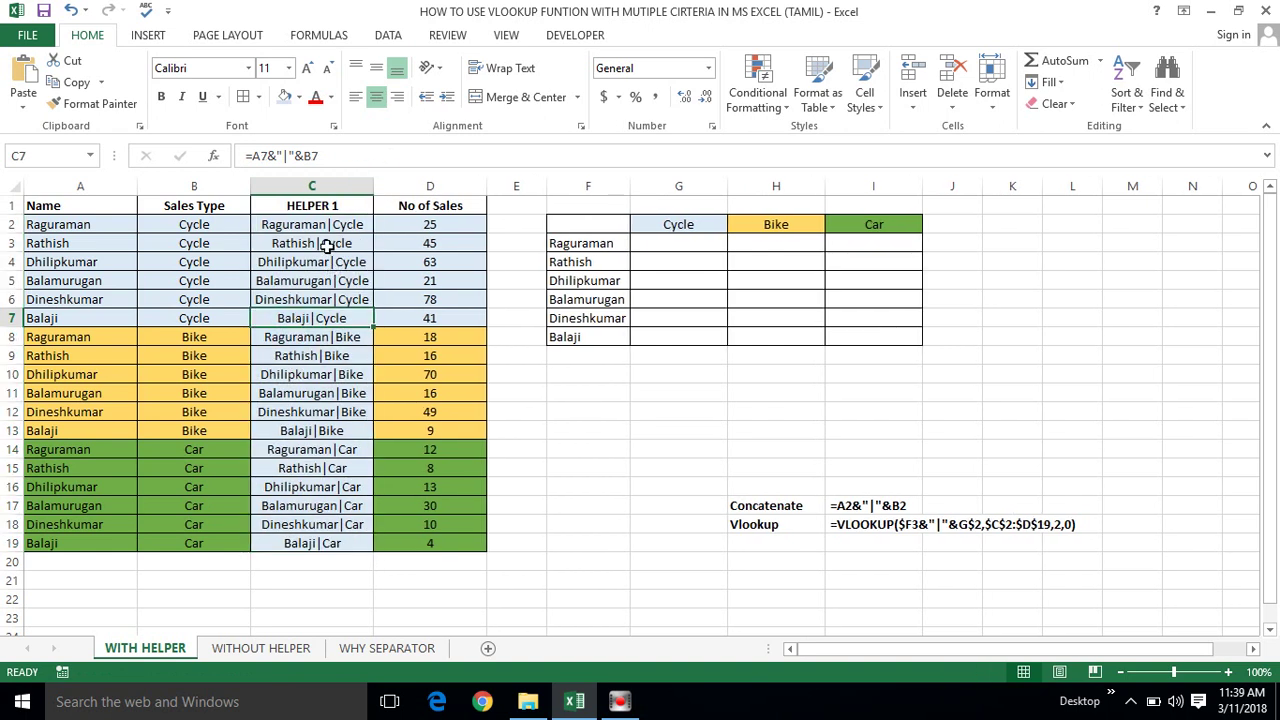
# Compare the C2 key with its source name in A2 and type in B2.
pyautogui.click(94, 224)
pyautogui.click(166, 226)
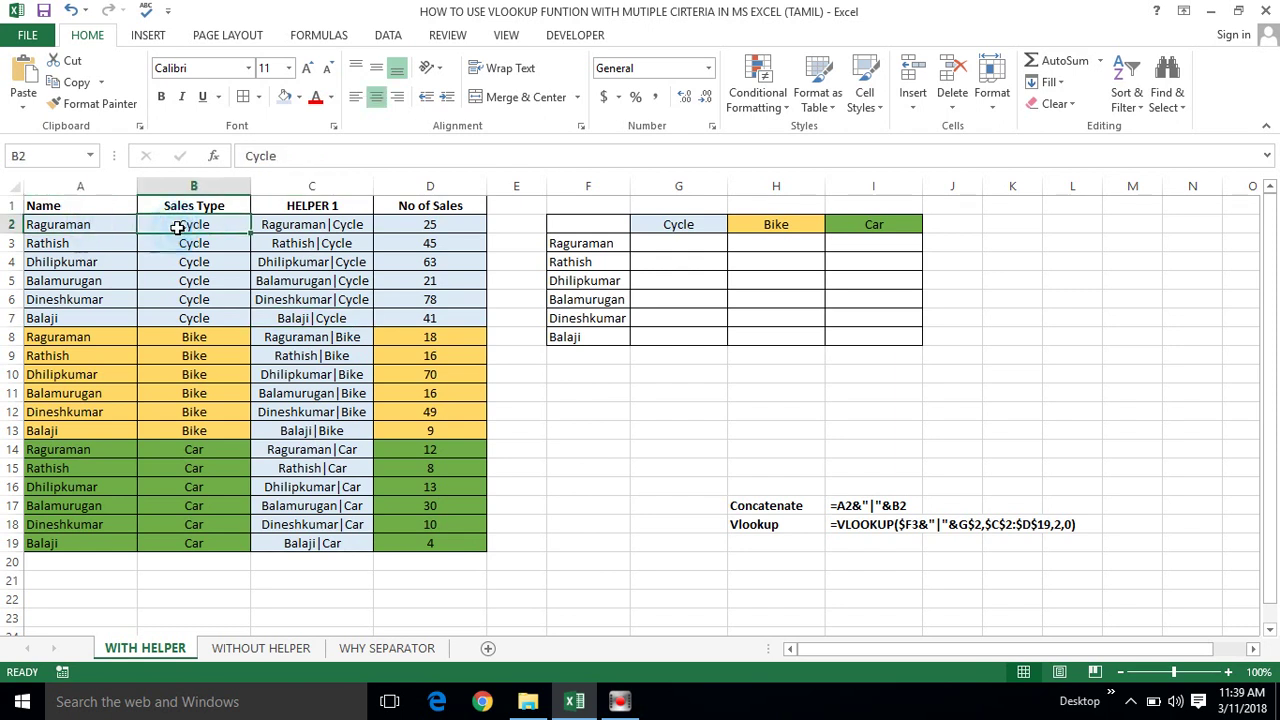
pyautogui.click(283, 226)
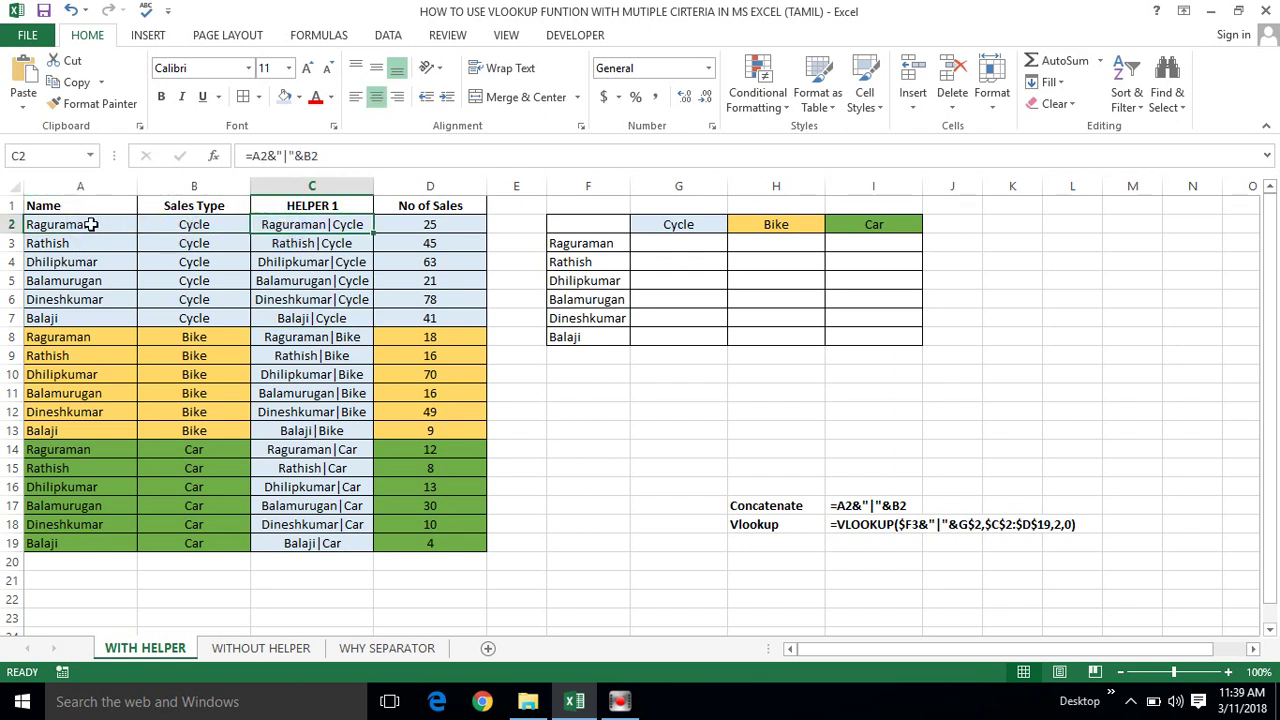
pyautogui.click(94, 224)
pyautogui.click(275, 227)
# Move to the WHY SEPARATOR sheet and review its Criteria values and concatenate examples.
pyautogui.click(390, 655)
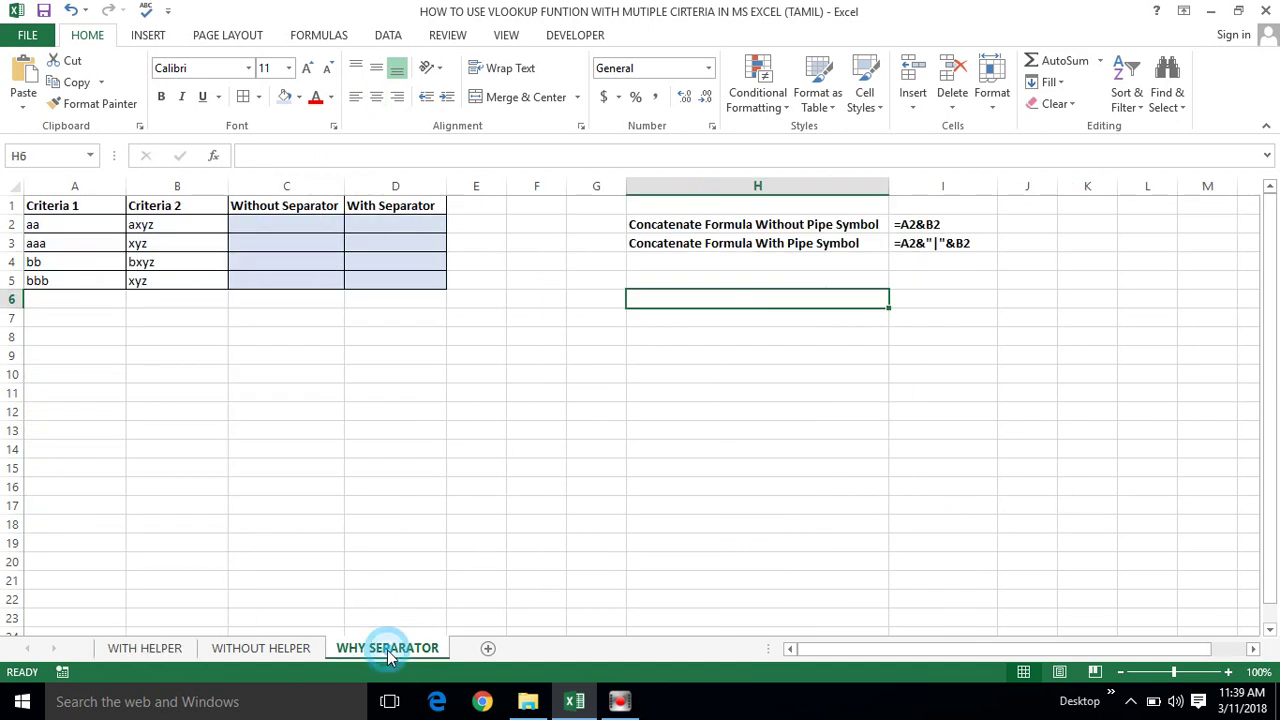
pyautogui.click(92, 234)
pyautogui.moveTo(679, 225)
pyautogui.mouseDown()
pyautogui.moveTo(757, 280)
pyautogui.moveTo(902, 236)
pyautogui.mouseUp()
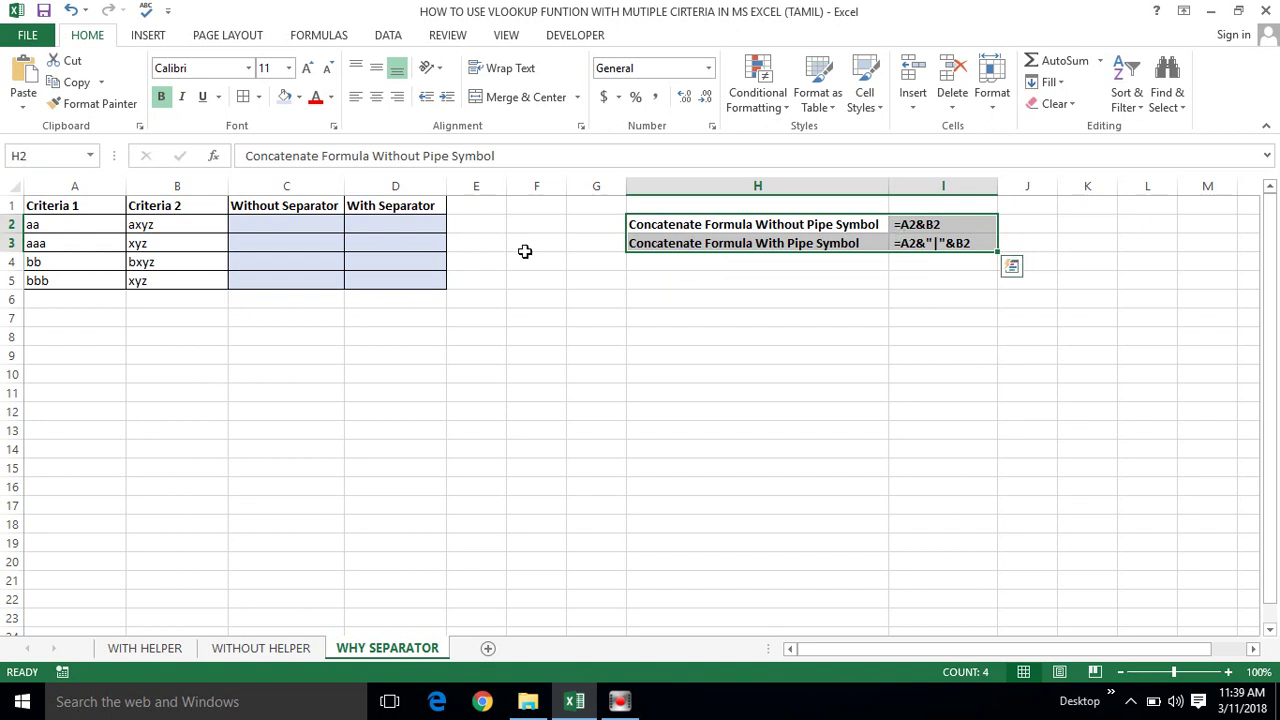
# Enter =A2&B2 in C2 and fill it down to C5.
pyautogui.click(263, 222)
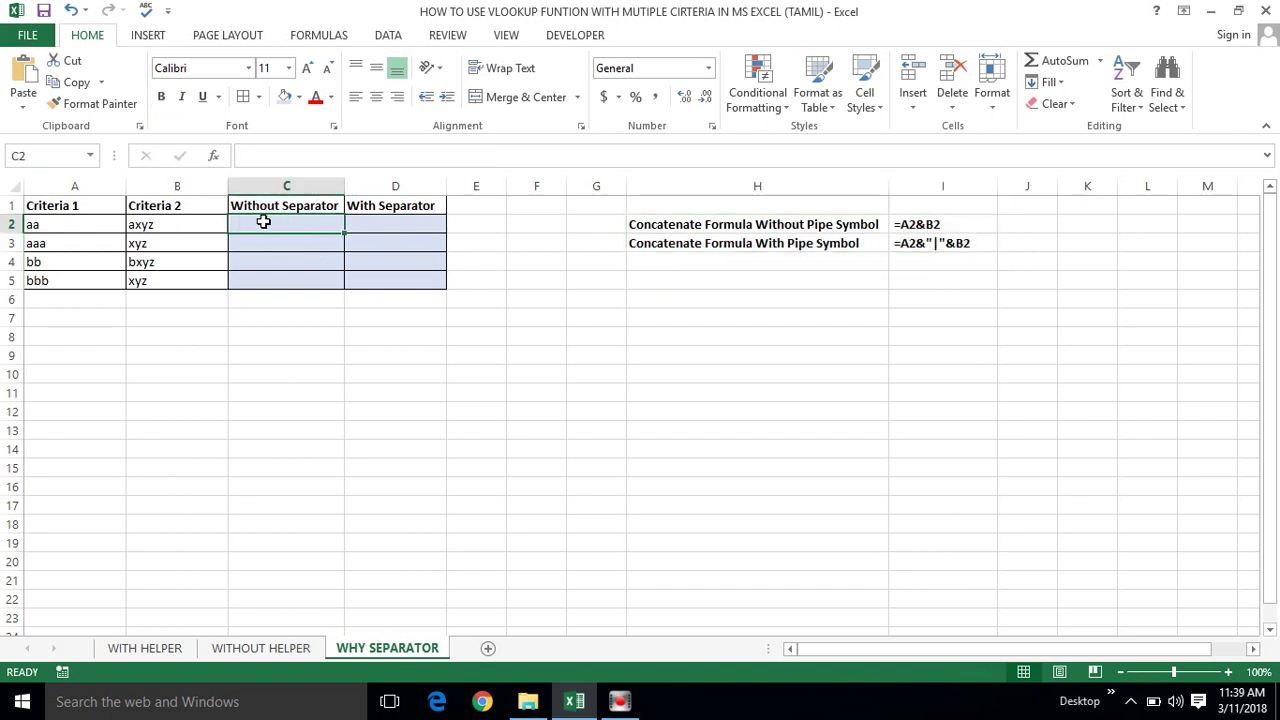
pyautogui.write('=')
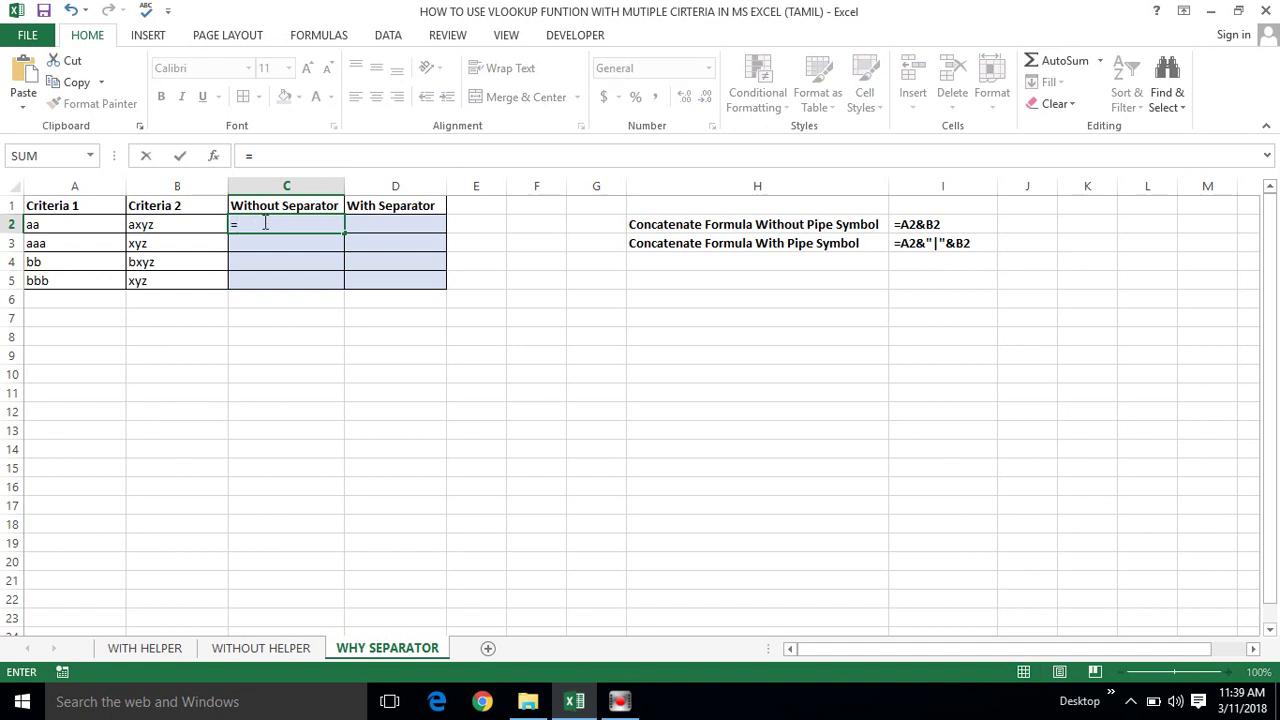
pyautogui.press('Left')
pyautogui.press('Left')
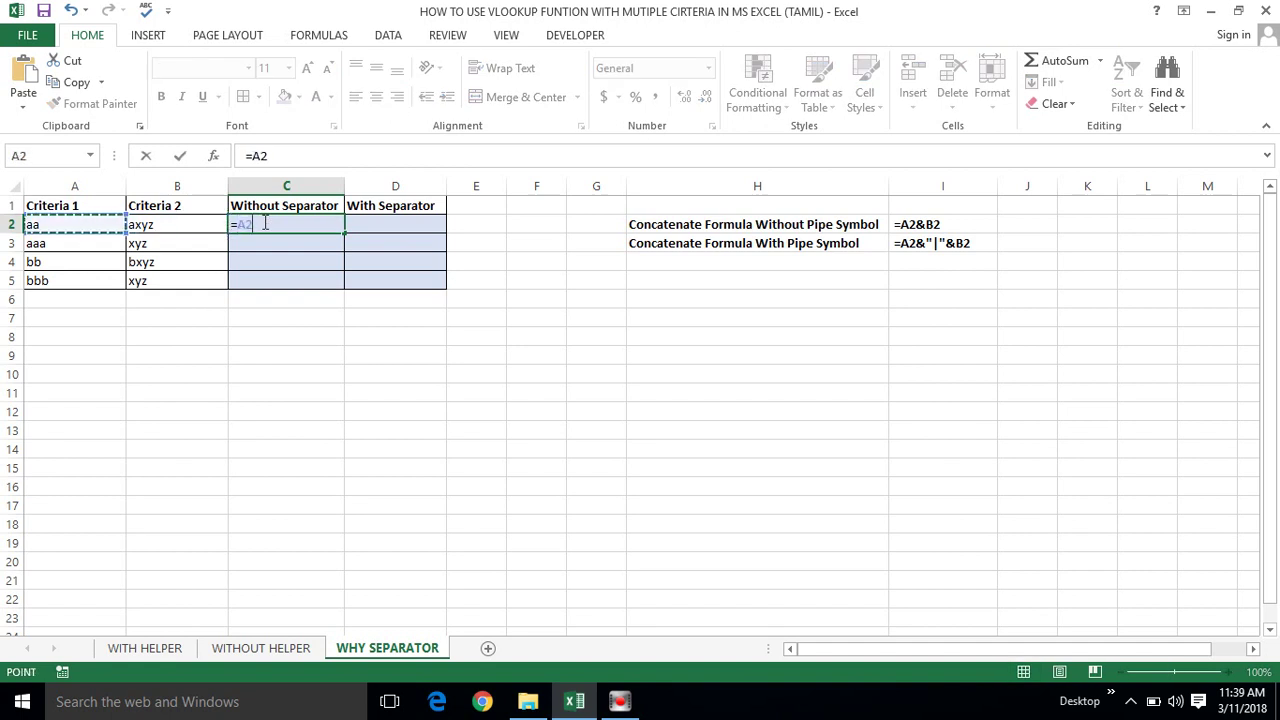
pyautogui.write('&')
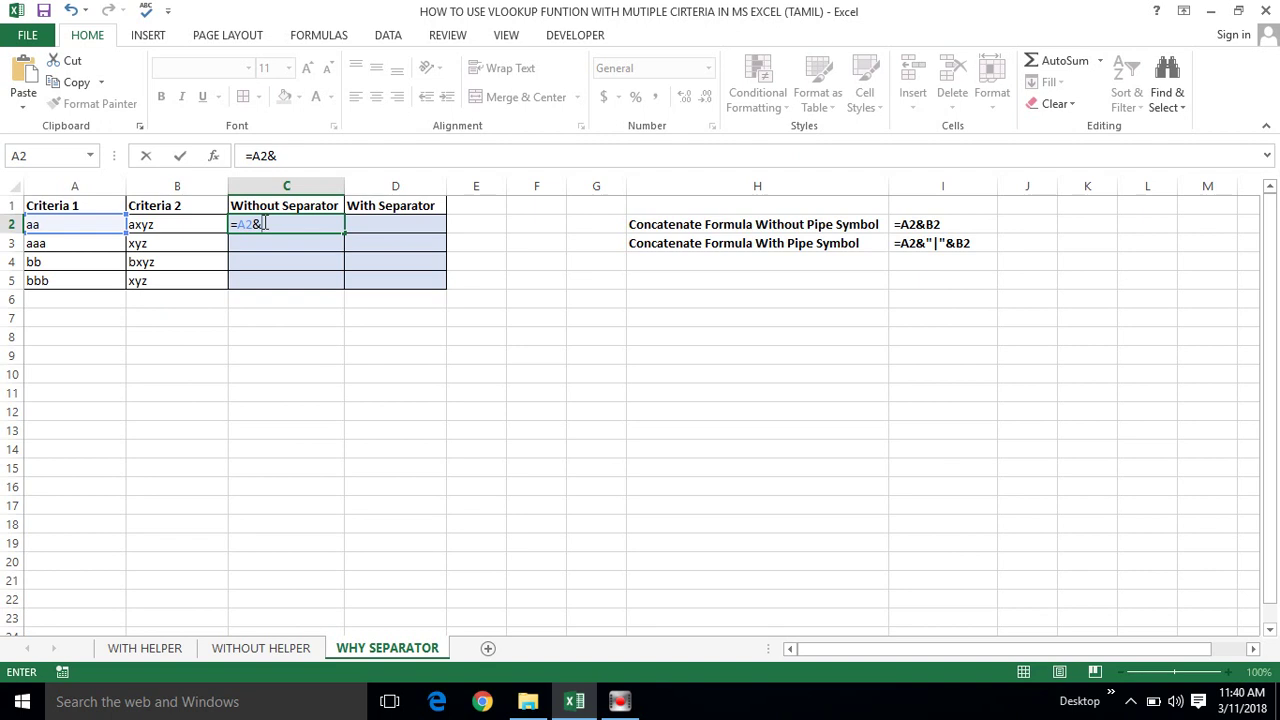
pyautogui.click(193, 224)
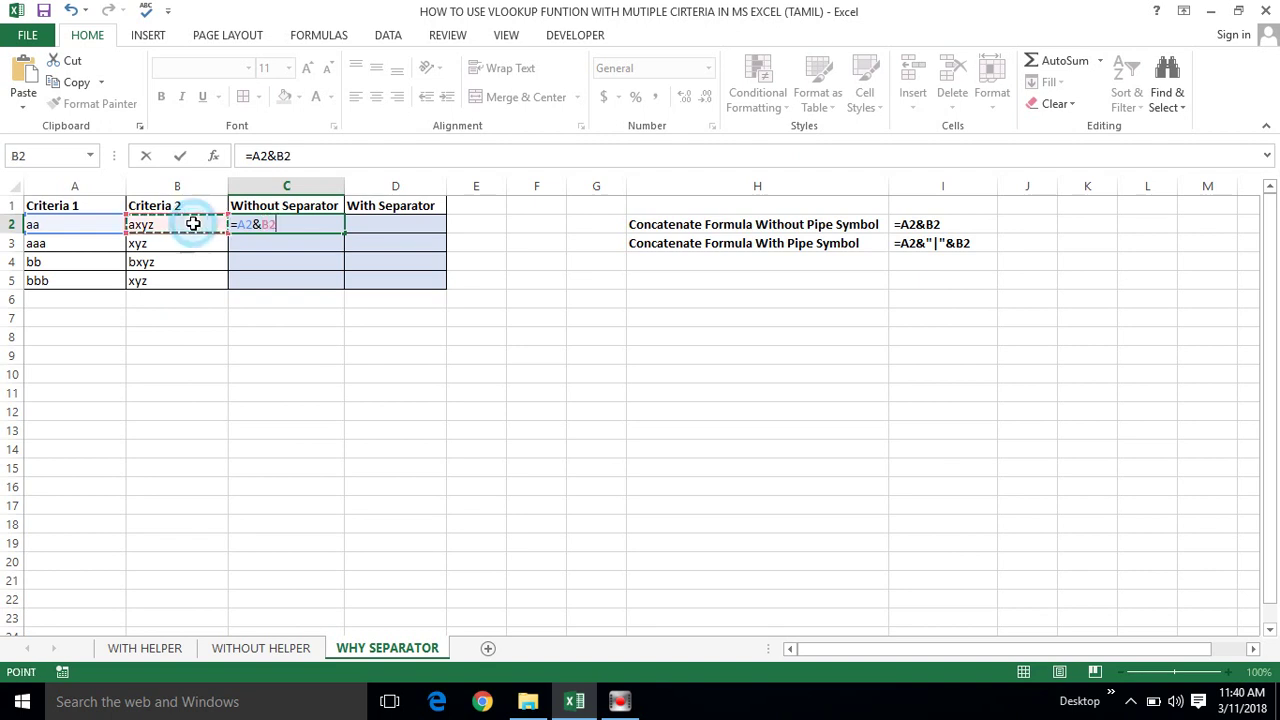
pyautogui.press('Return')
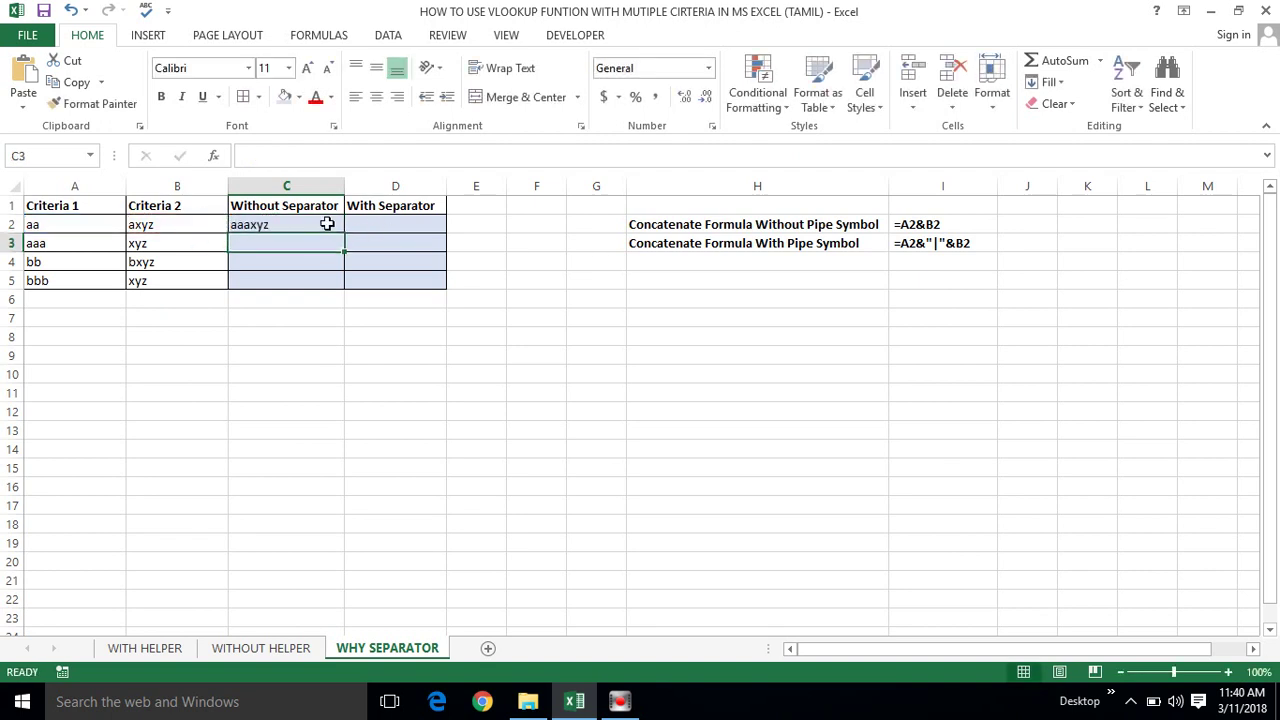
pyautogui.click(324, 224)
pyautogui.moveTo(343, 233); pyautogui.dragTo(341, 283)
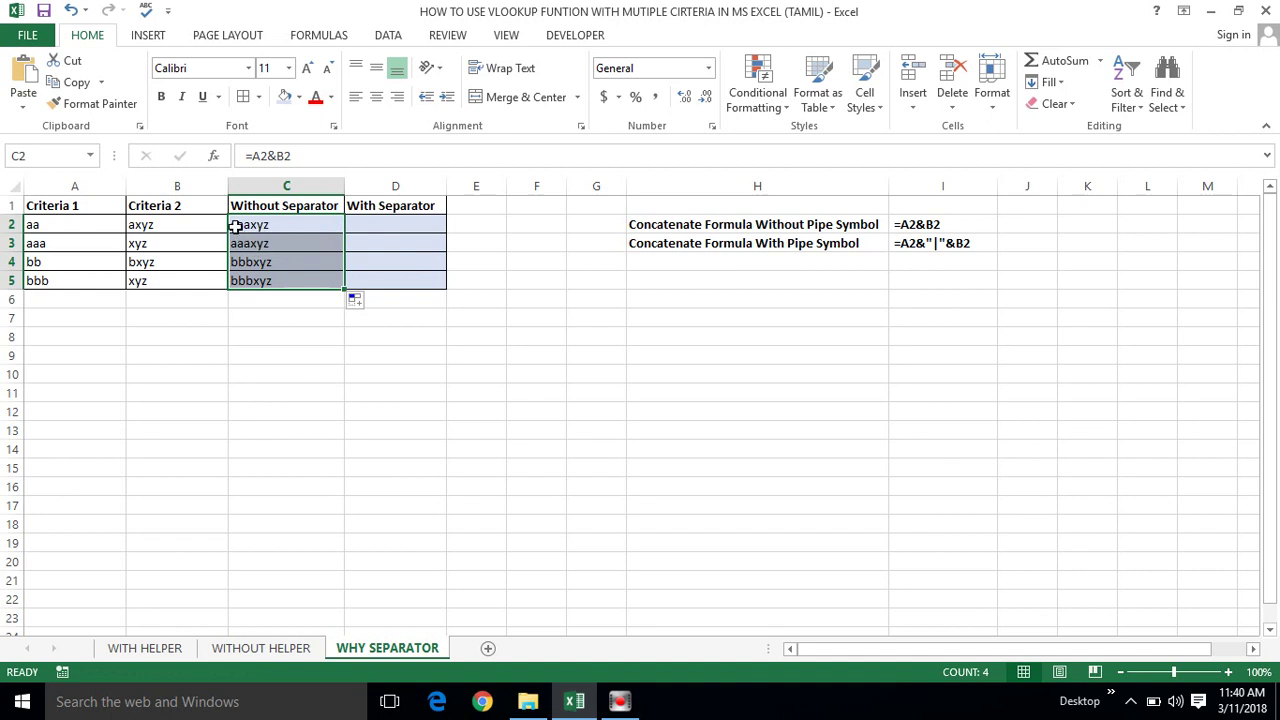
pyautogui.click(46, 223)
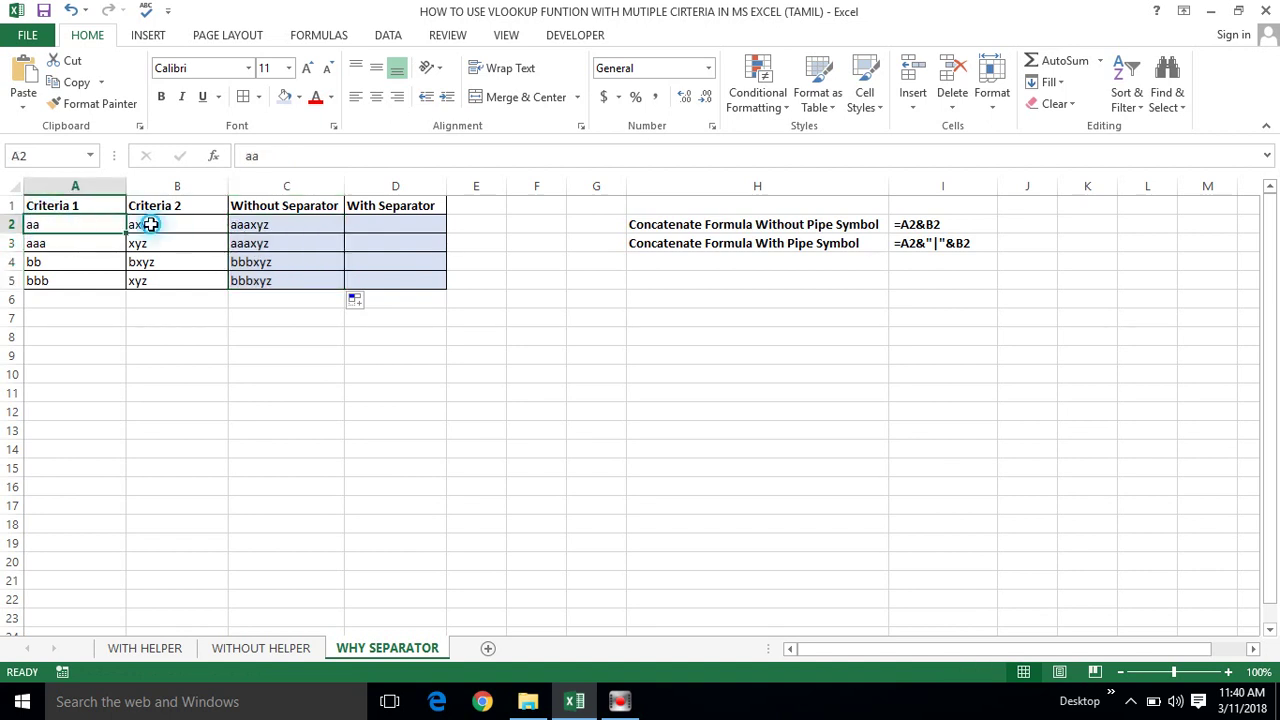
pyautogui.click(150, 224)
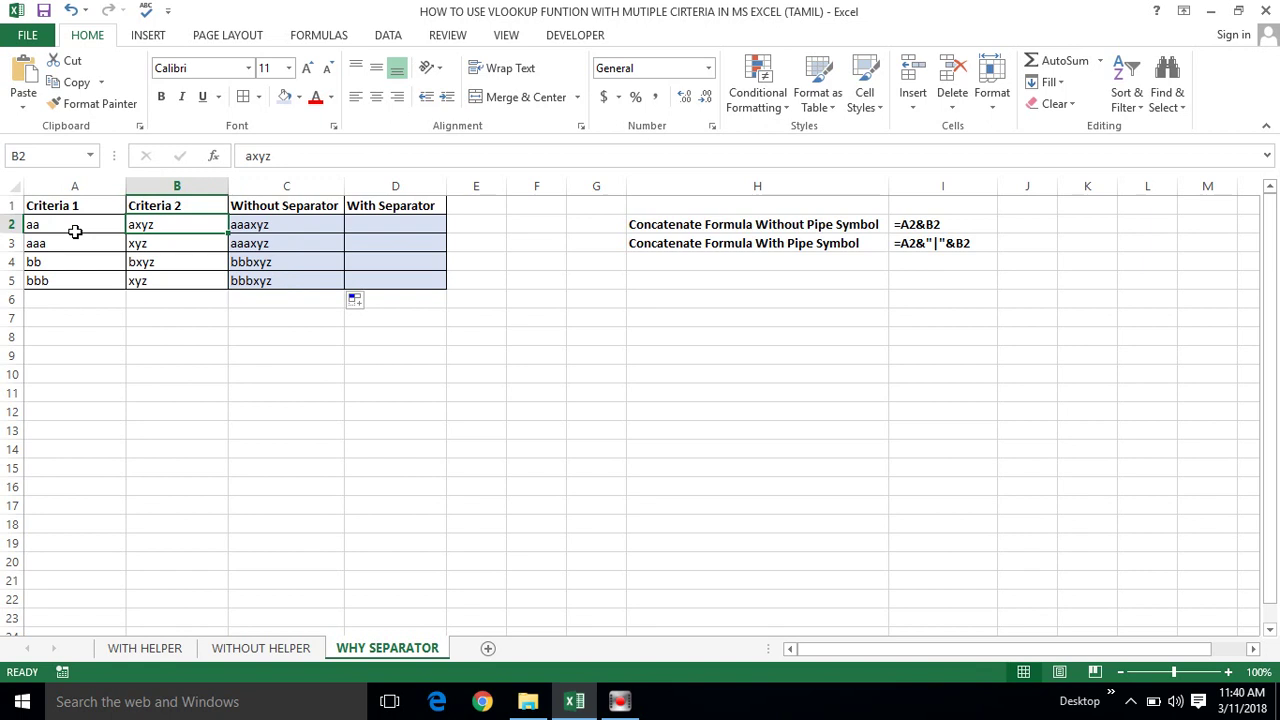
pyautogui.click(70, 243)
pyautogui.click(62, 224)
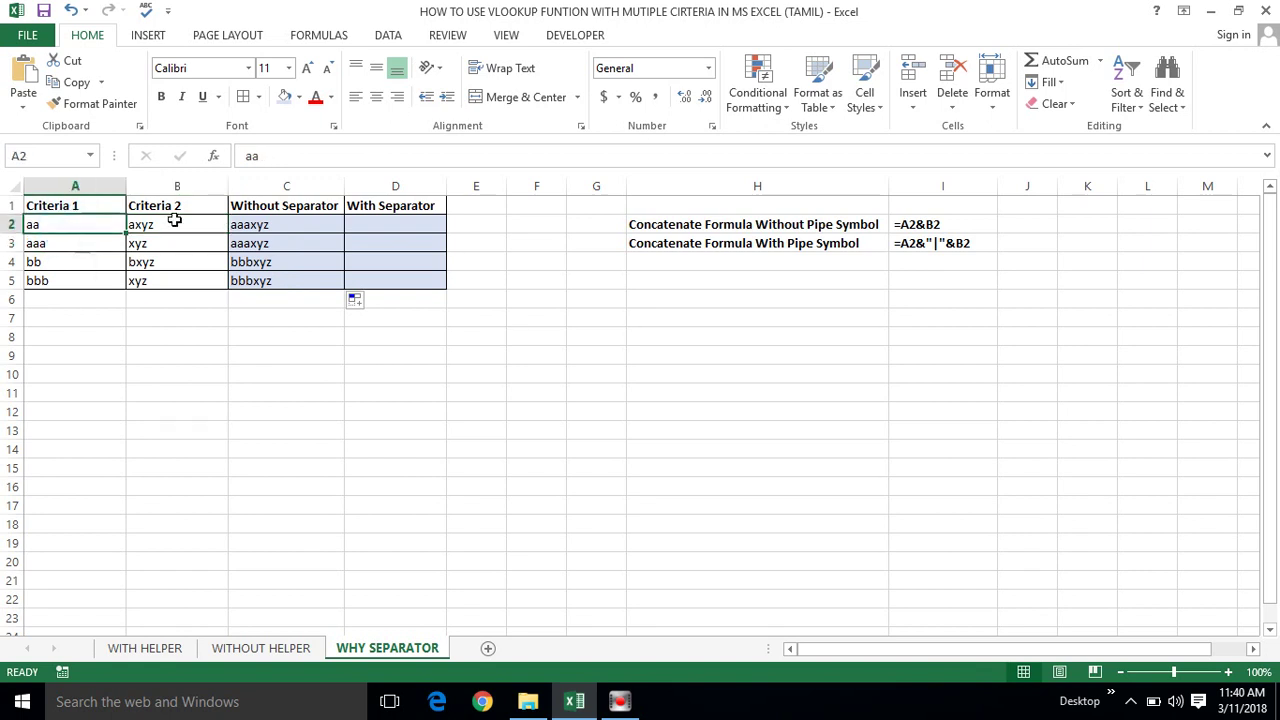
pyautogui.click(257, 226)
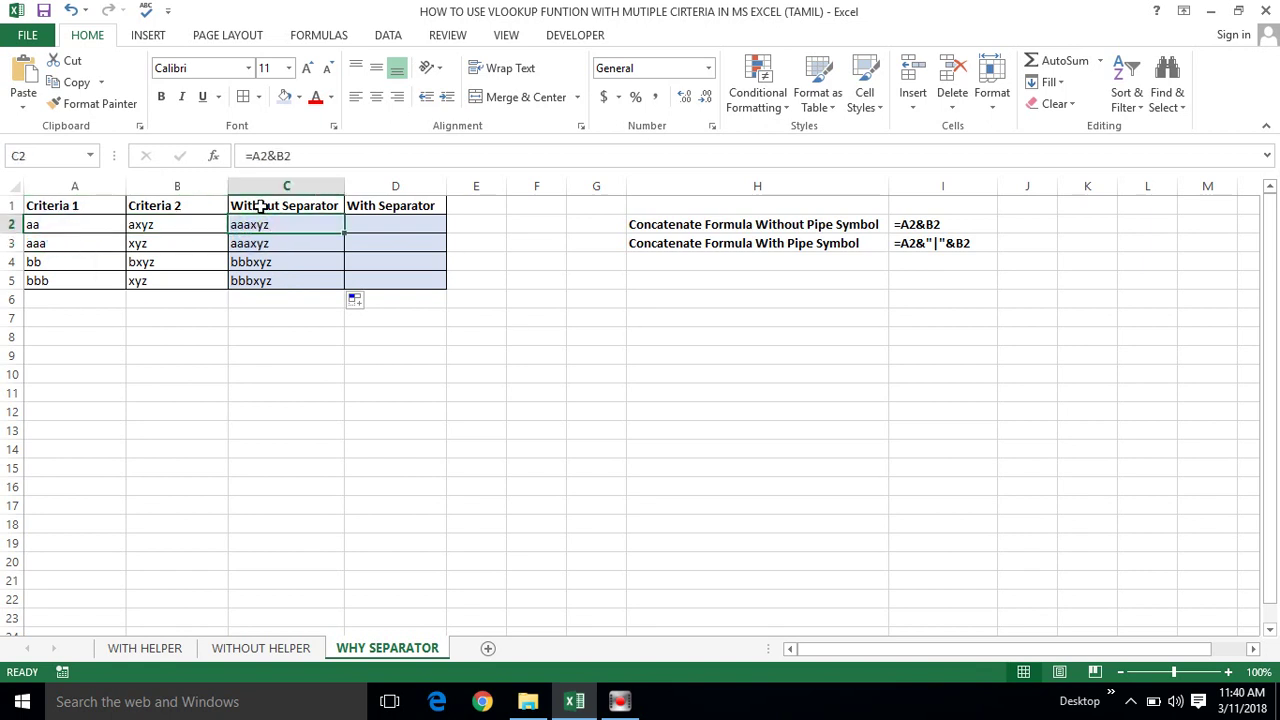
pyautogui.click(265, 183)
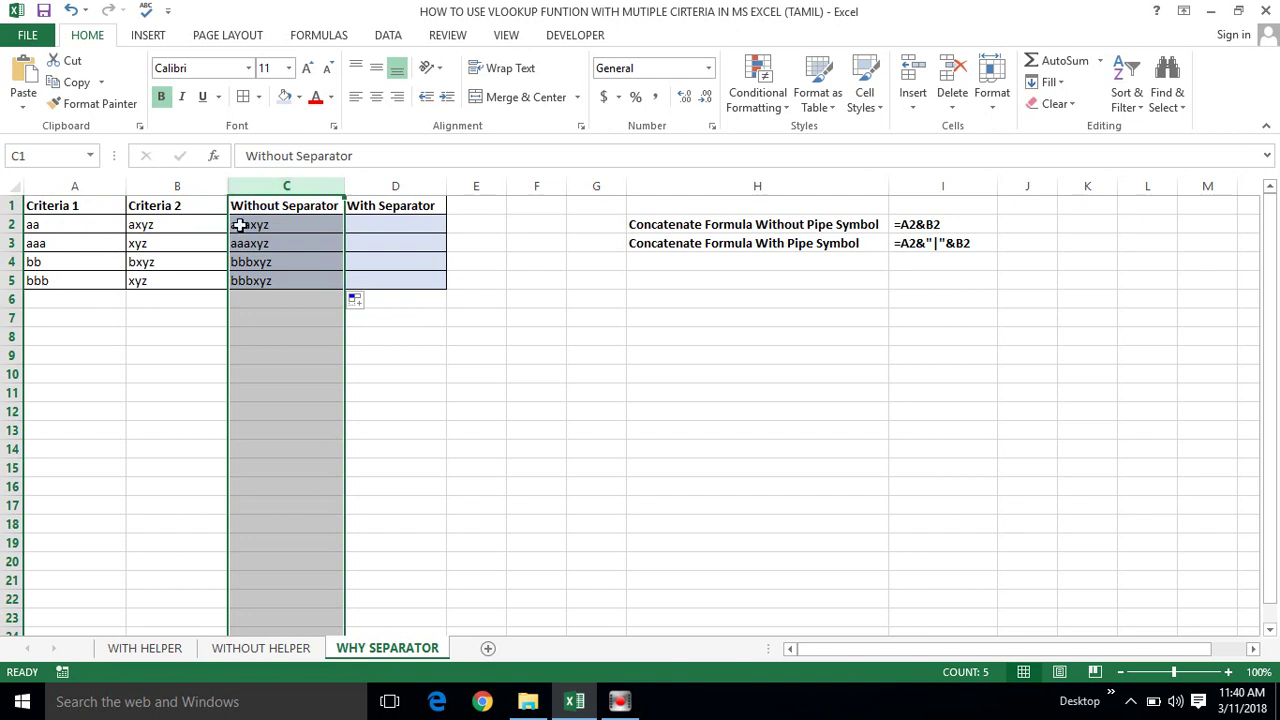
pyautogui.click(240, 224)
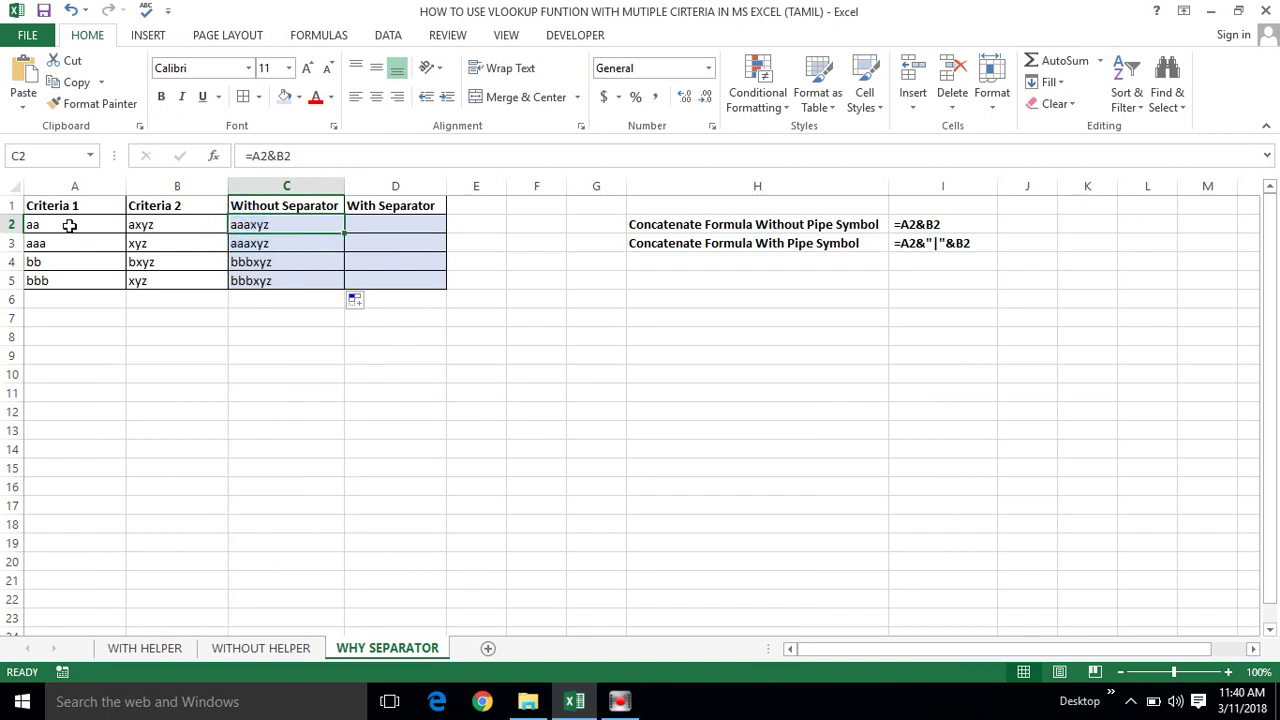
pyautogui.click(267, 236)
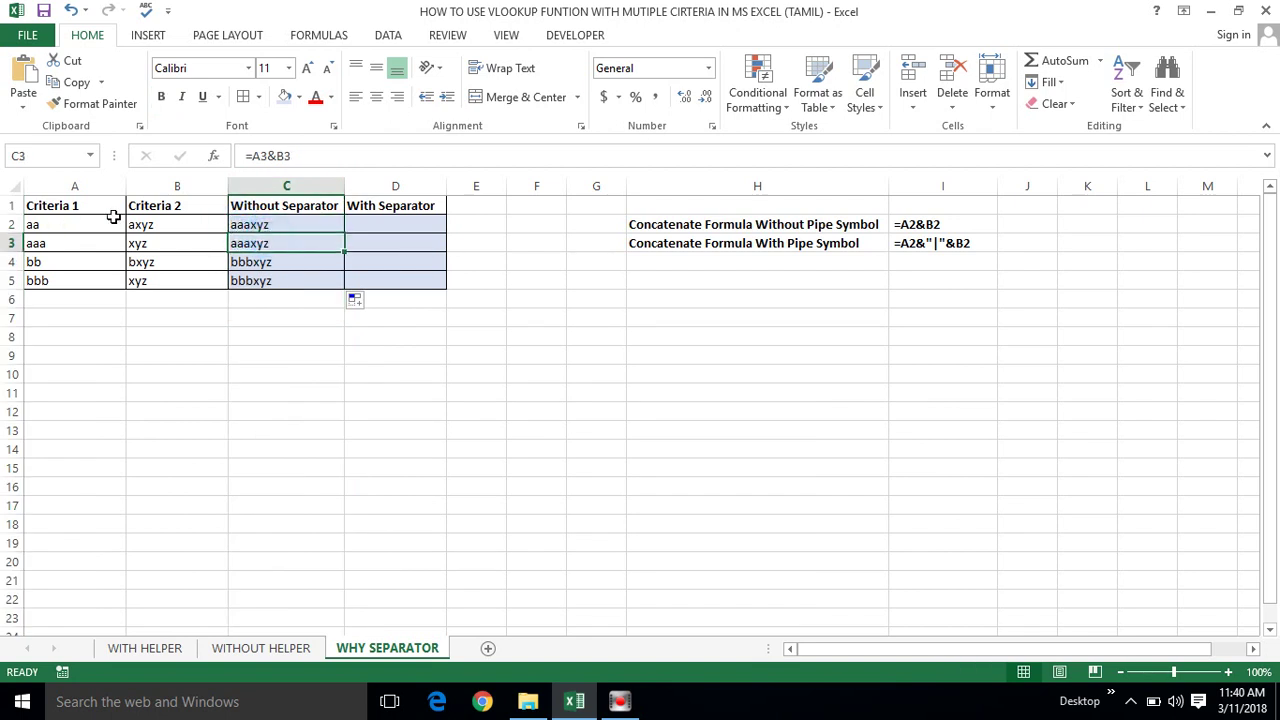
pyautogui.click(36, 226)
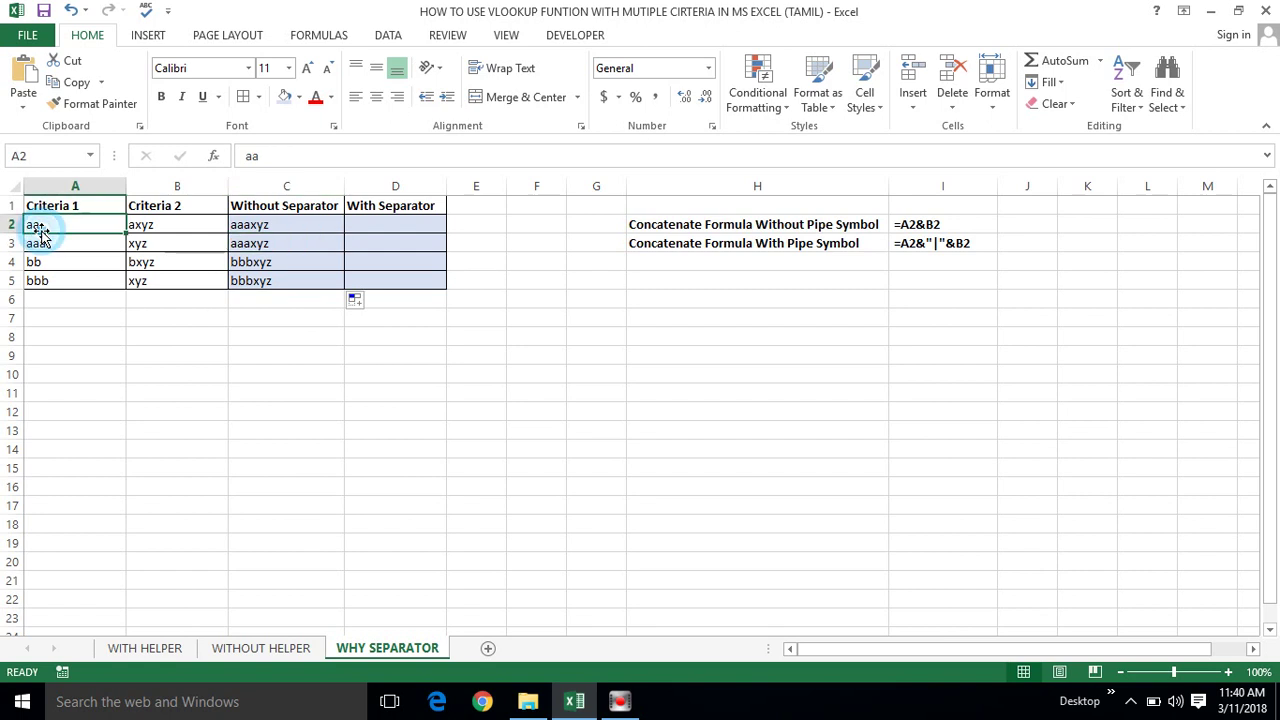
pyautogui.click(216, 222)
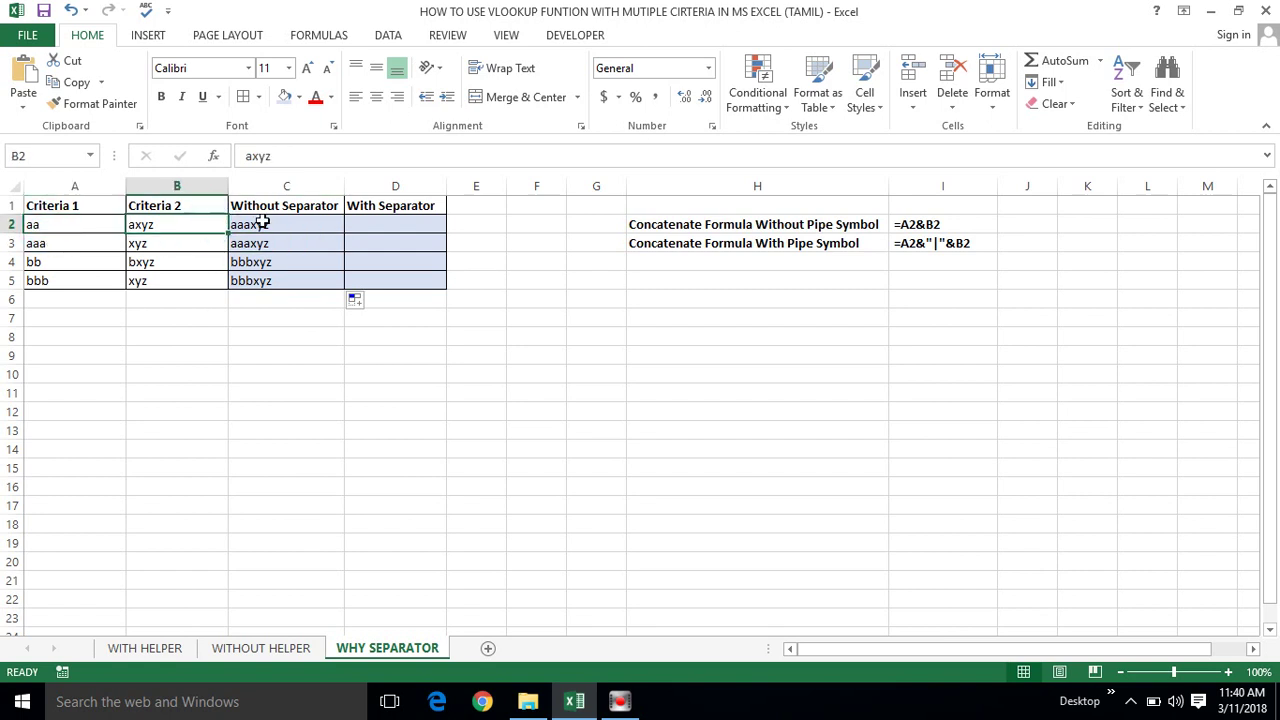
pyautogui.click(262, 222)
pyautogui.click(384, 224)
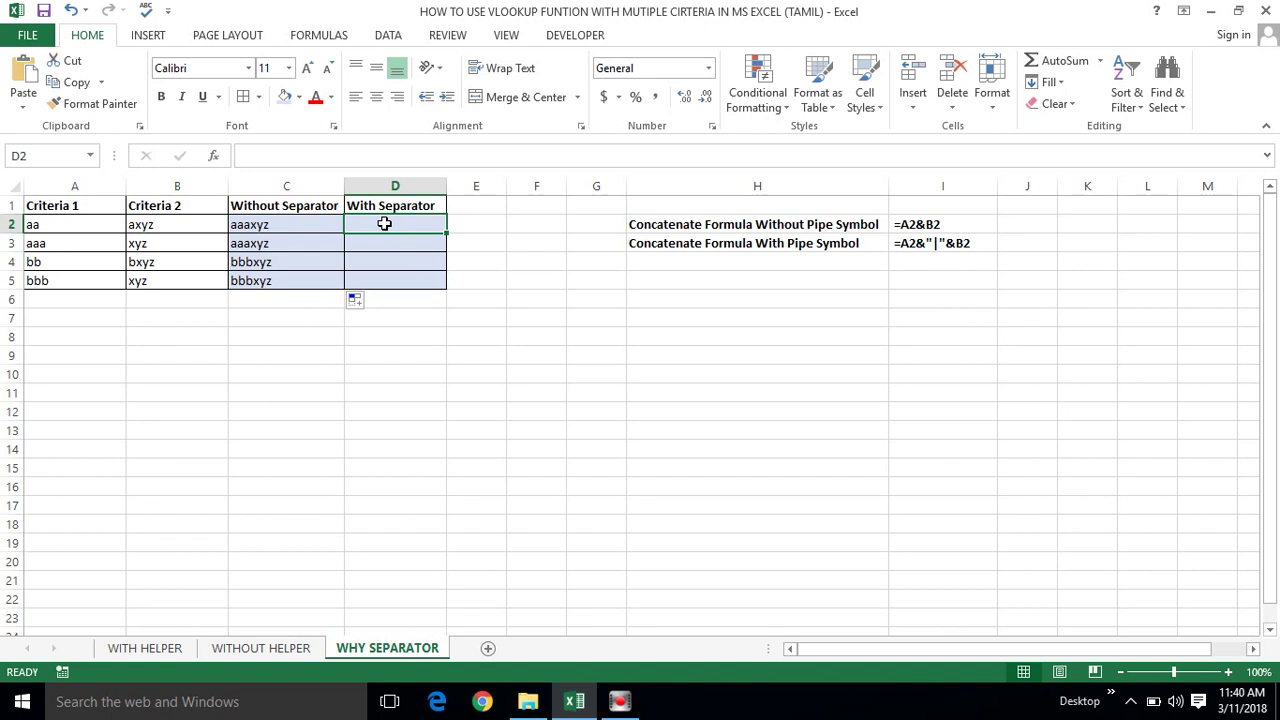
# Enter =A2&"|"&B2 in D2 and fill it down to D5.
pyautogui.write('=')
pyautogui.press('Left')
pyautogui.press('Left')
pyautogui.press('Left')
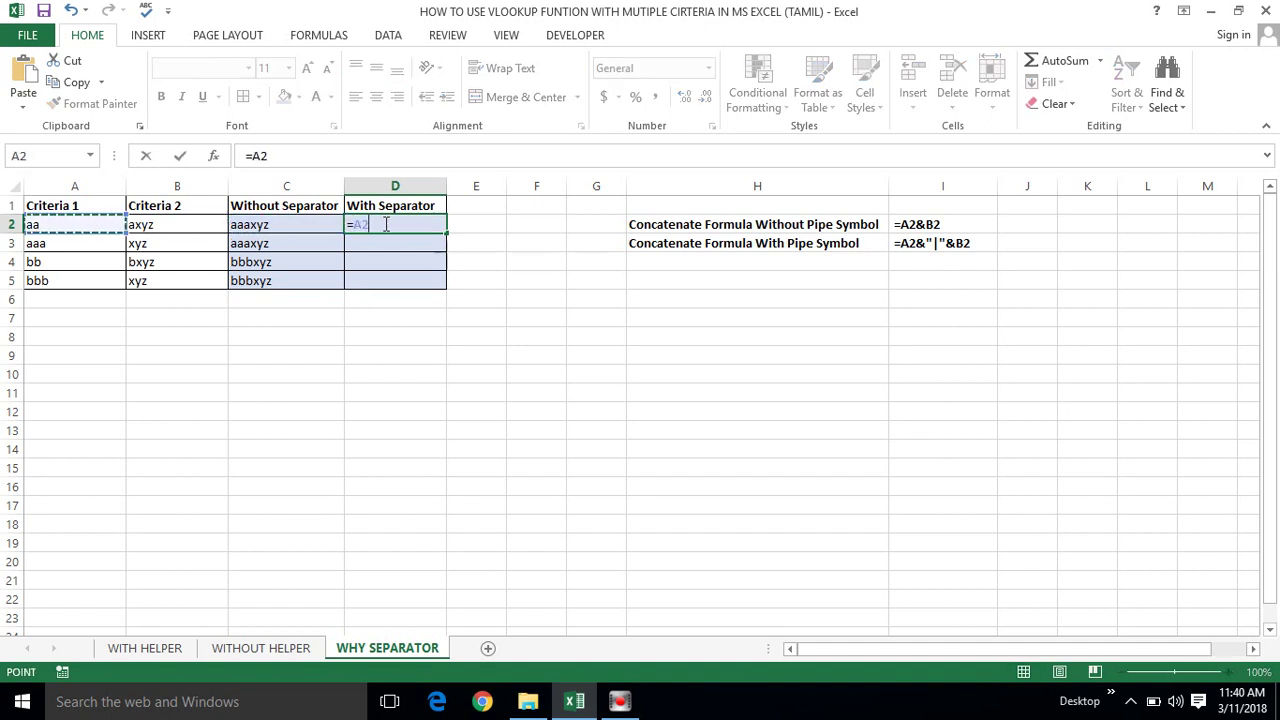
pyautogui.write('&"|')
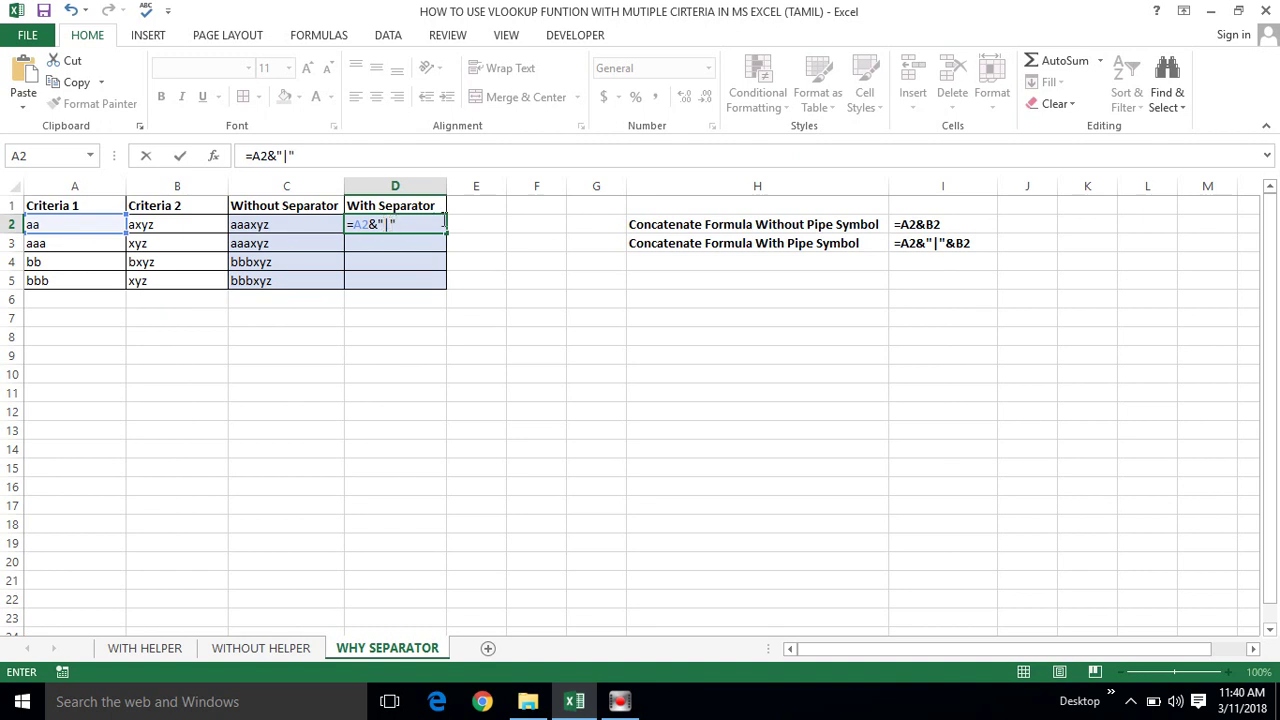
pyautogui.write('&')
pyautogui.click(188, 221)
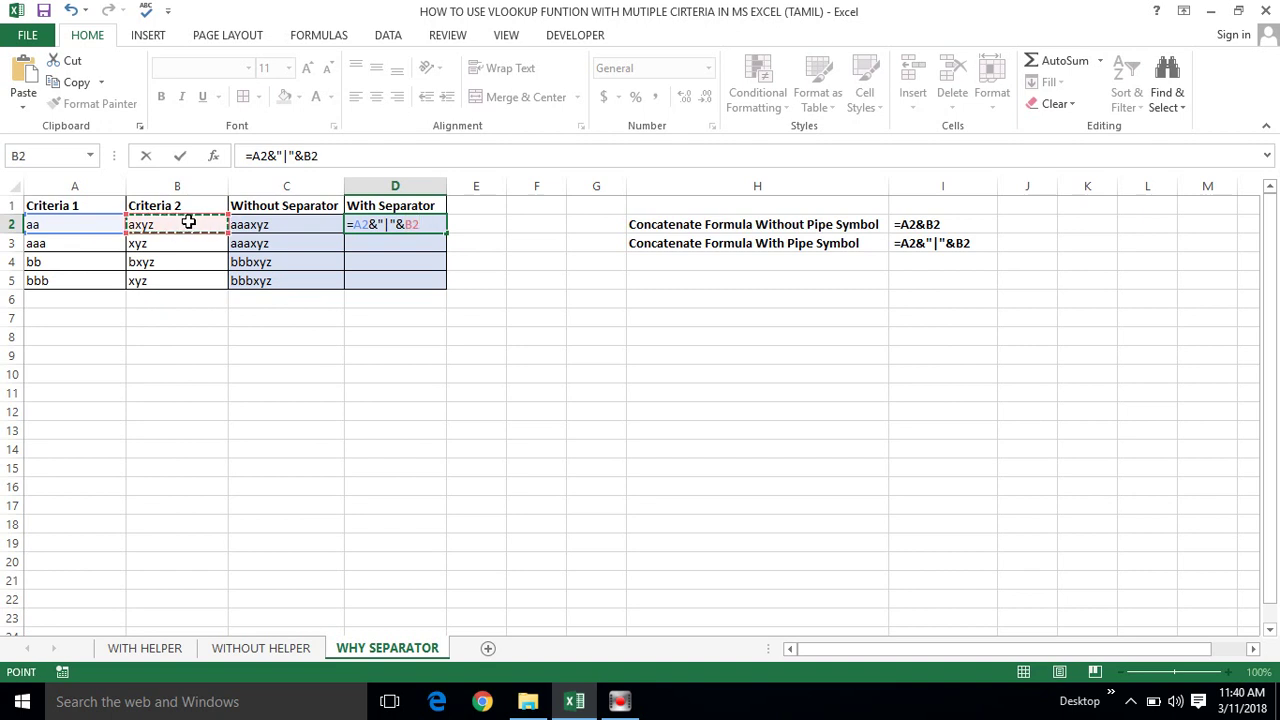
pyautogui.press('Return')
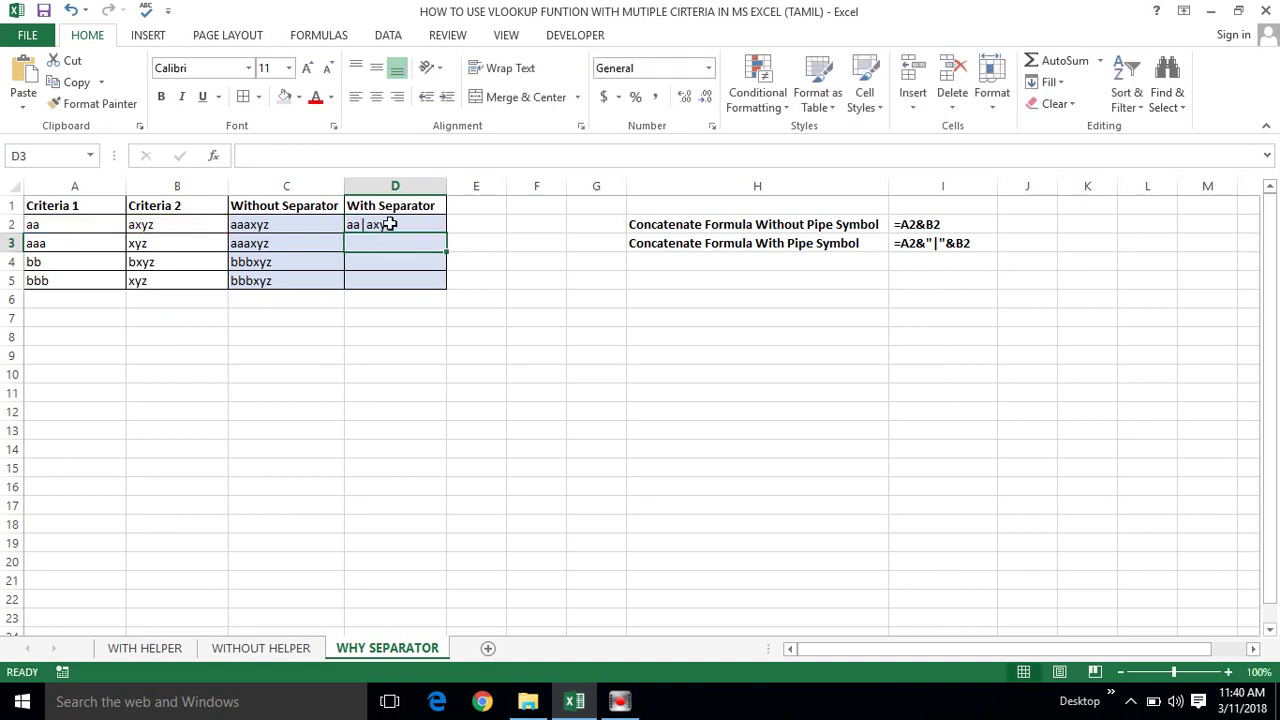
pyautogui.click(431, 225)
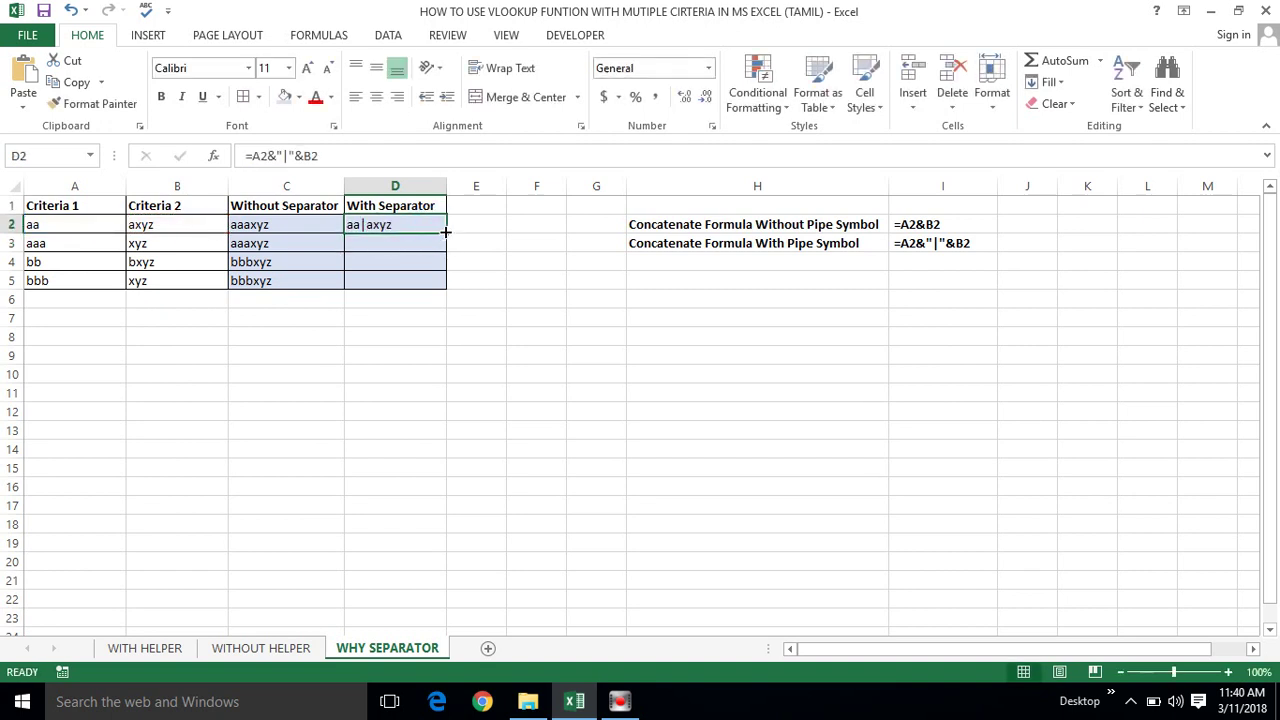
pyautogui.doubleClick(446, 232)
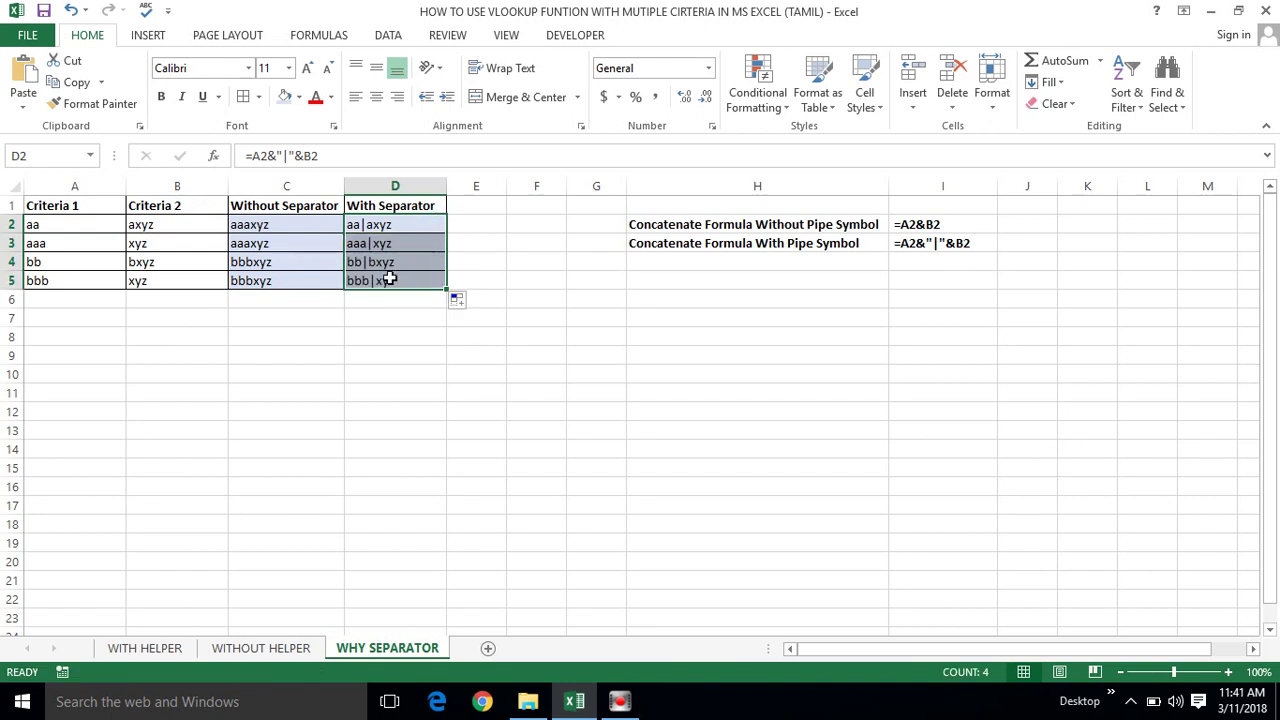
# Compare the Without Separator and With Separator columns for duplicate keys.
pyautogui.click(267, 190)
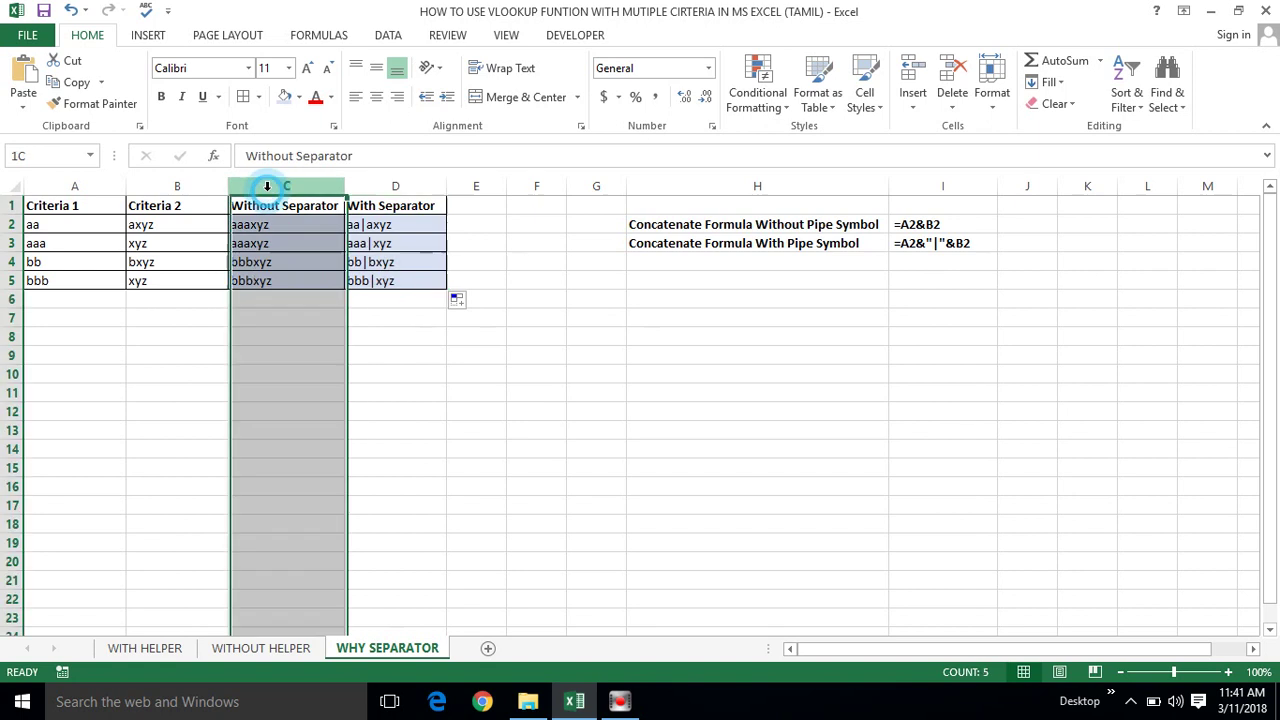
pyautogui.click(363, 180)
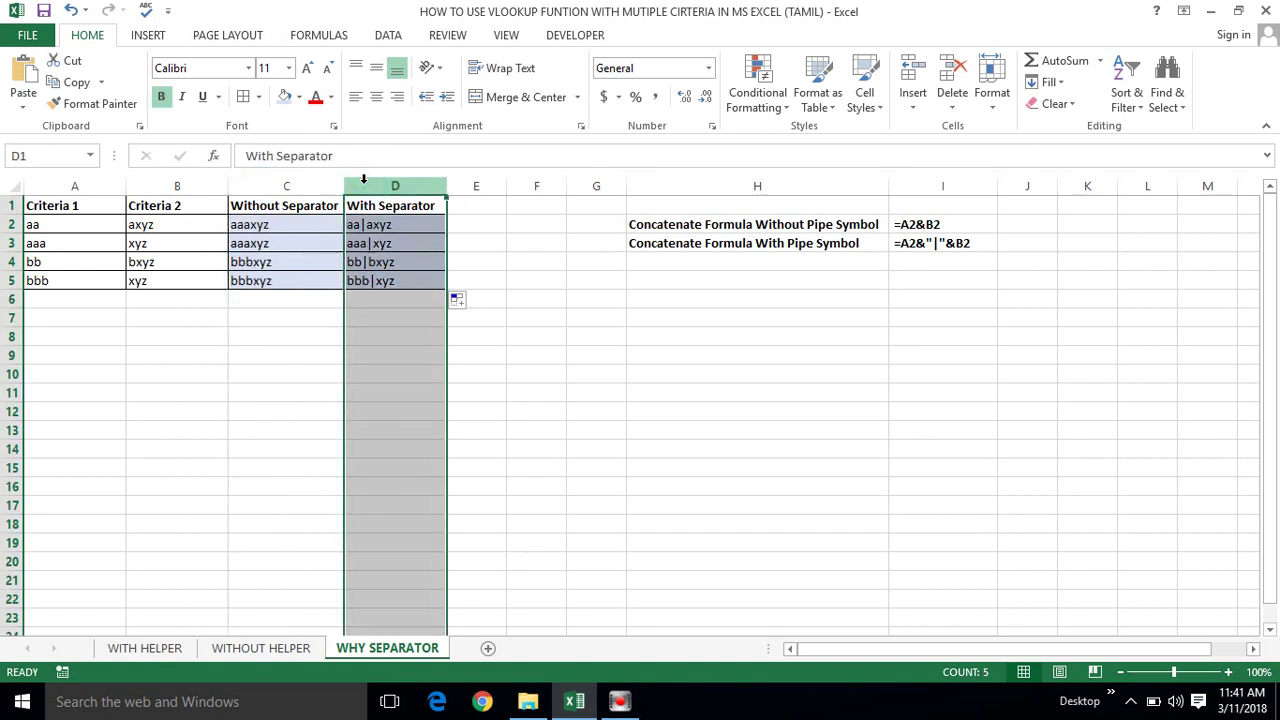
pyautogui.click(314, 180)
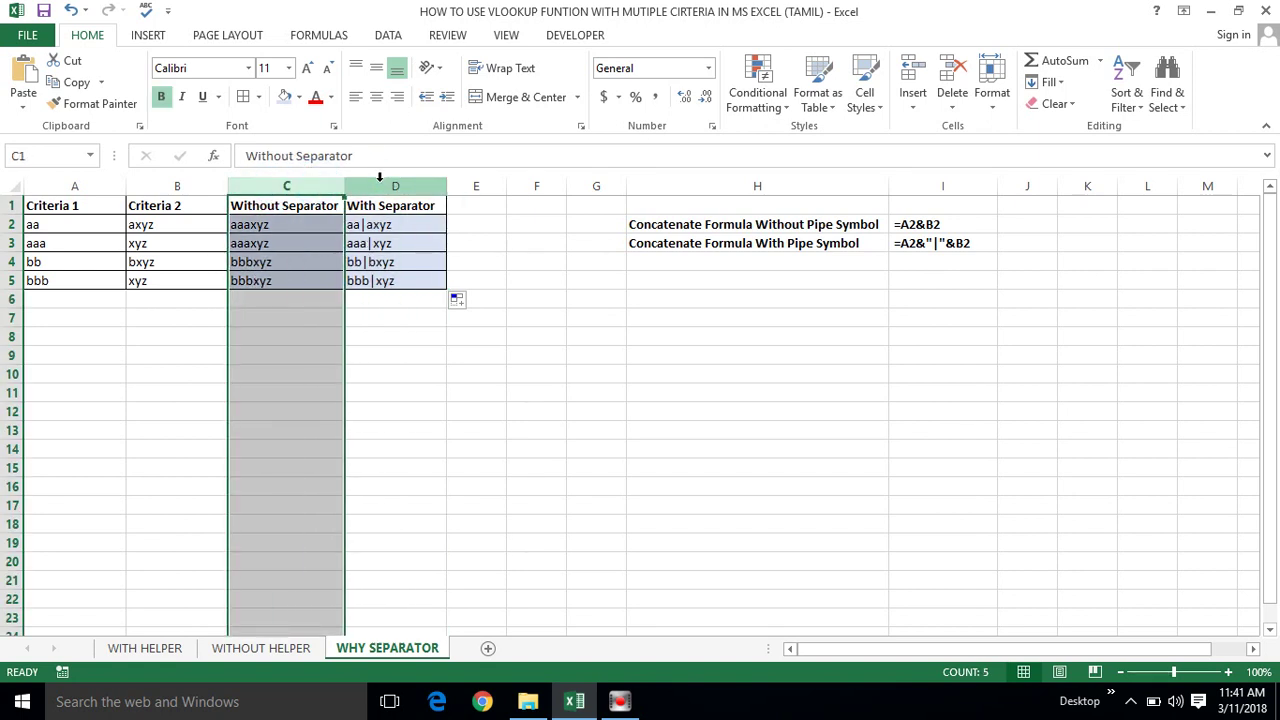
pyautogui.click(380, 180)
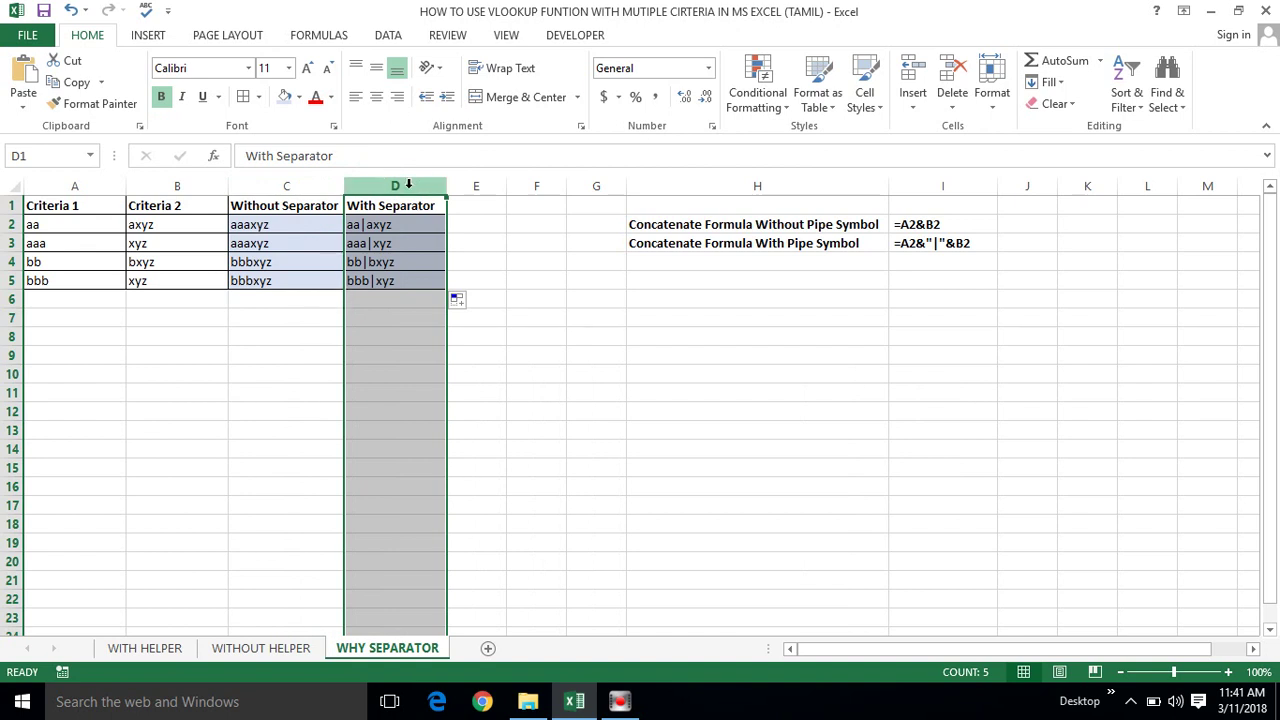
# On the WITH HELPER sheet, start a VLOOKUP in G3 with F3 as the lookup value.
pyautogui.click(150, 650)
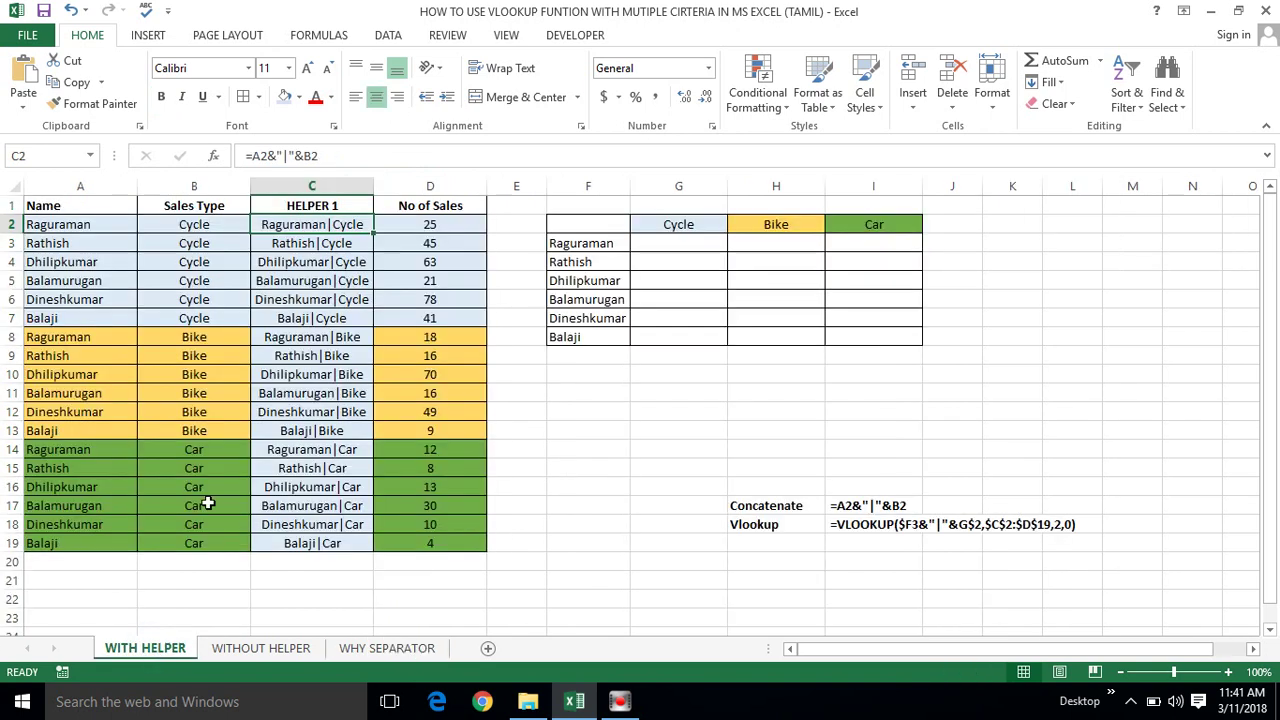
pyautogui.click(331, 185)
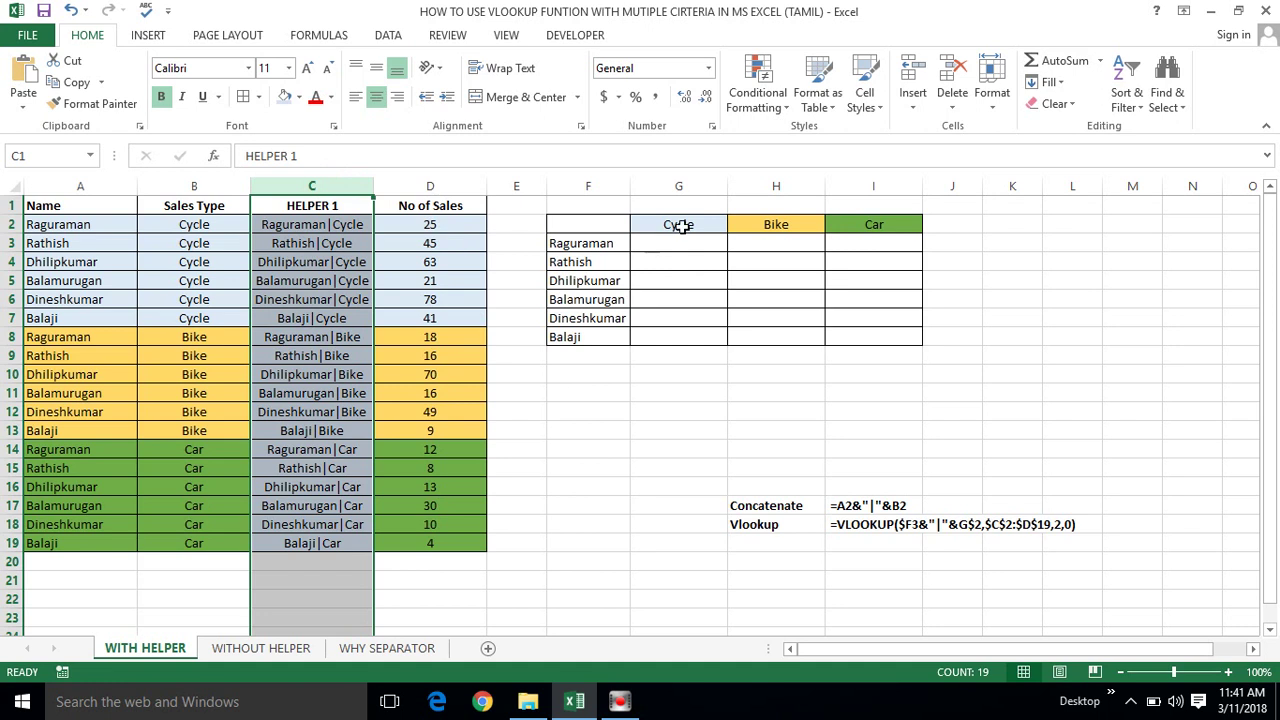
pyautogui.click(655, 240)
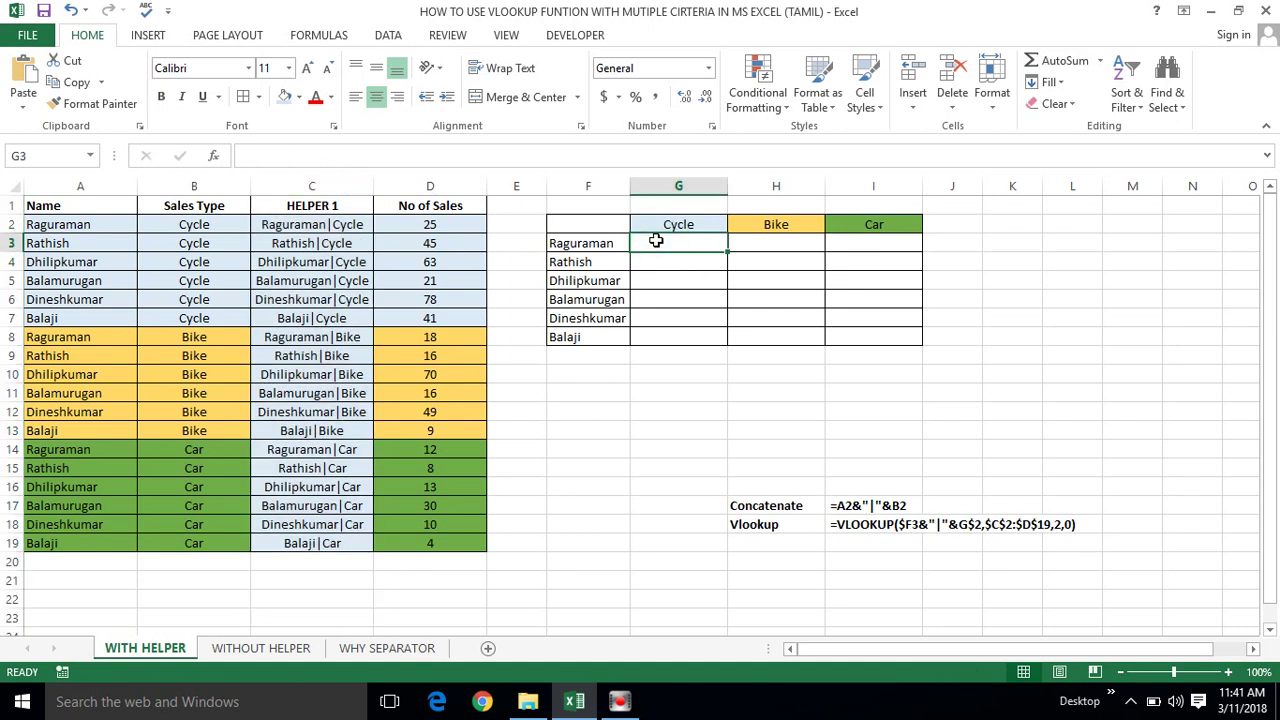
pyautogui.write('=vl')
pyautogui.press('Tab')
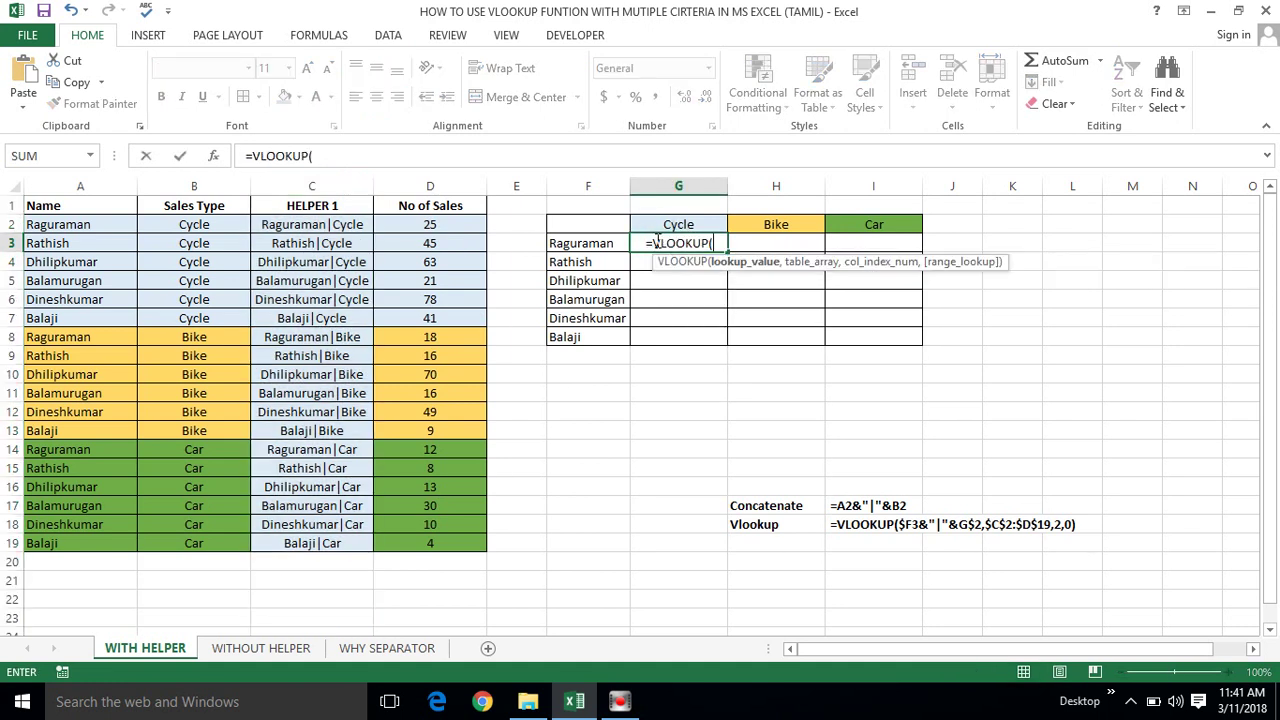
pyautogui.click(575, 243)
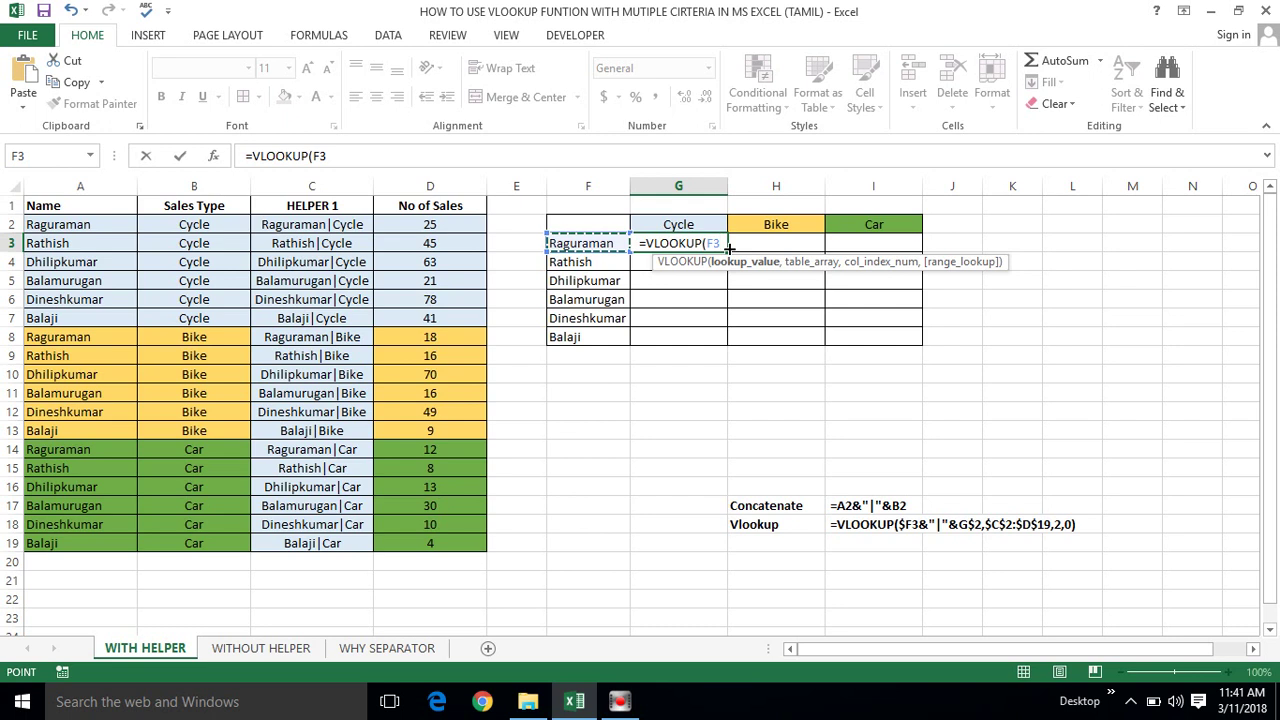
# Extend the lookup value to $F3&"|"&G2, locking column F.
pyautogui.write('&')
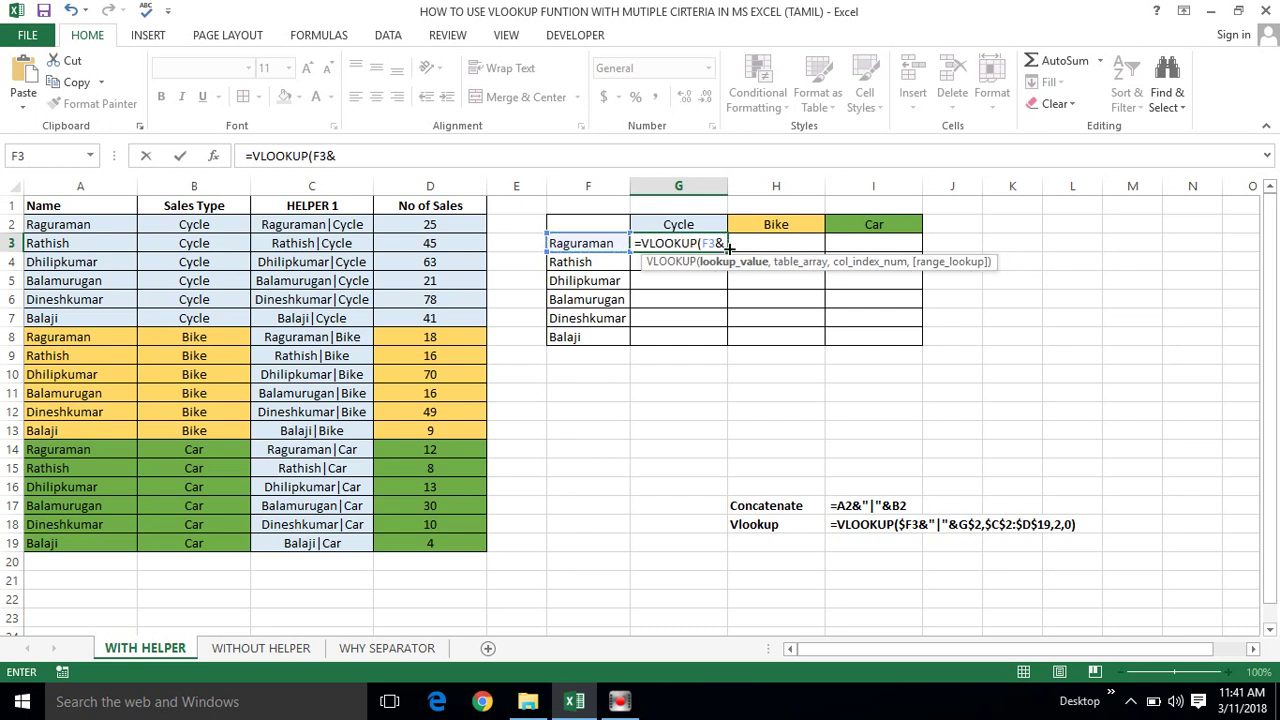
pyautogui.write('"\\')
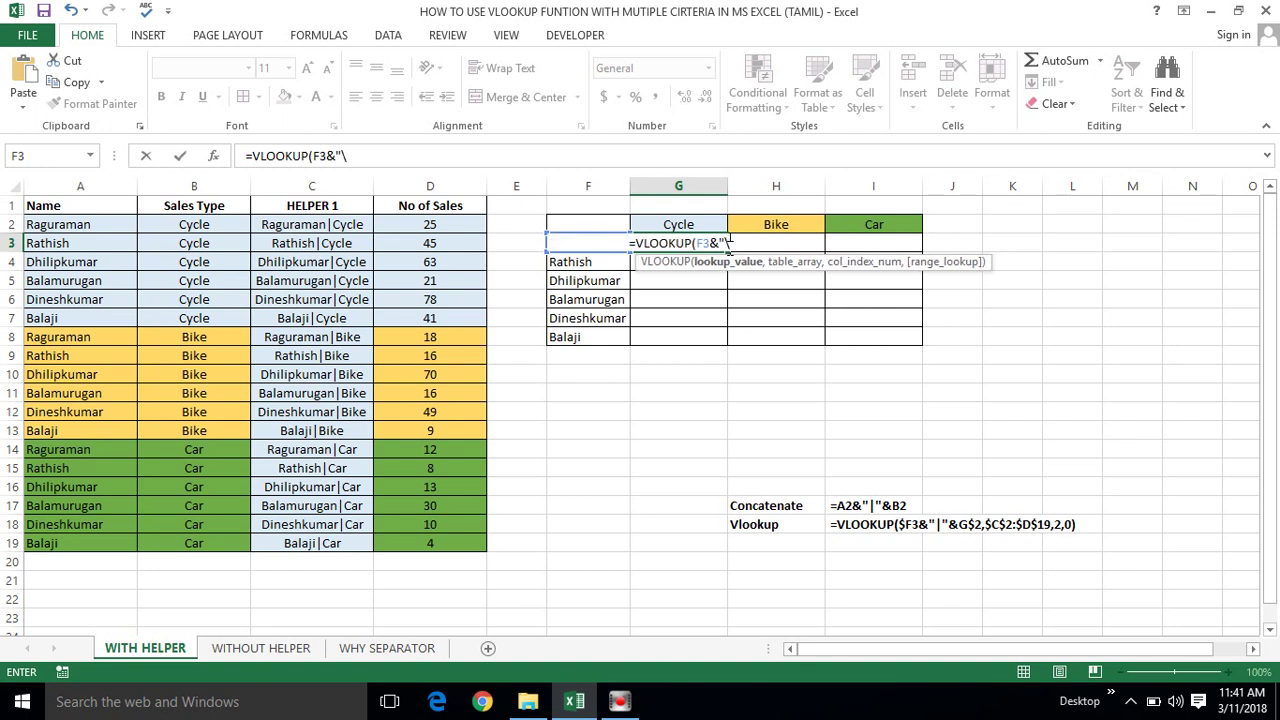
pyautogui.press('BackSpace')
pyautogui.write('|"')
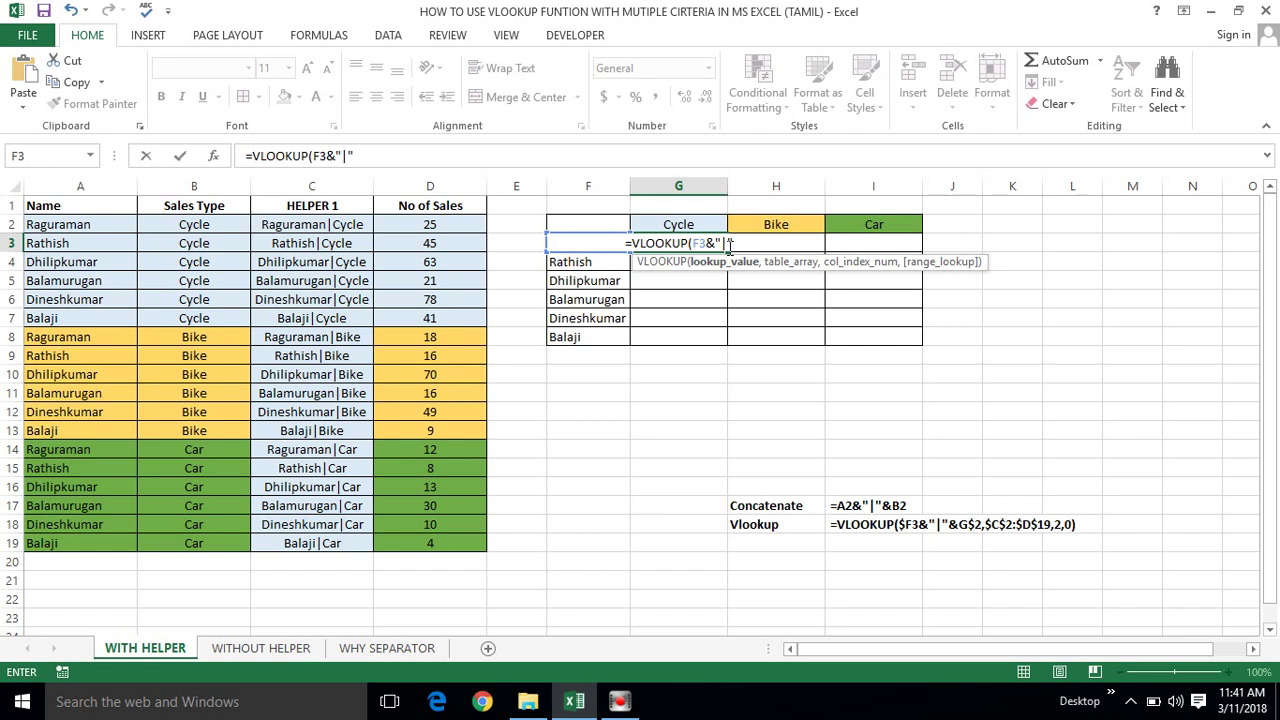
pyautogui.write('&')
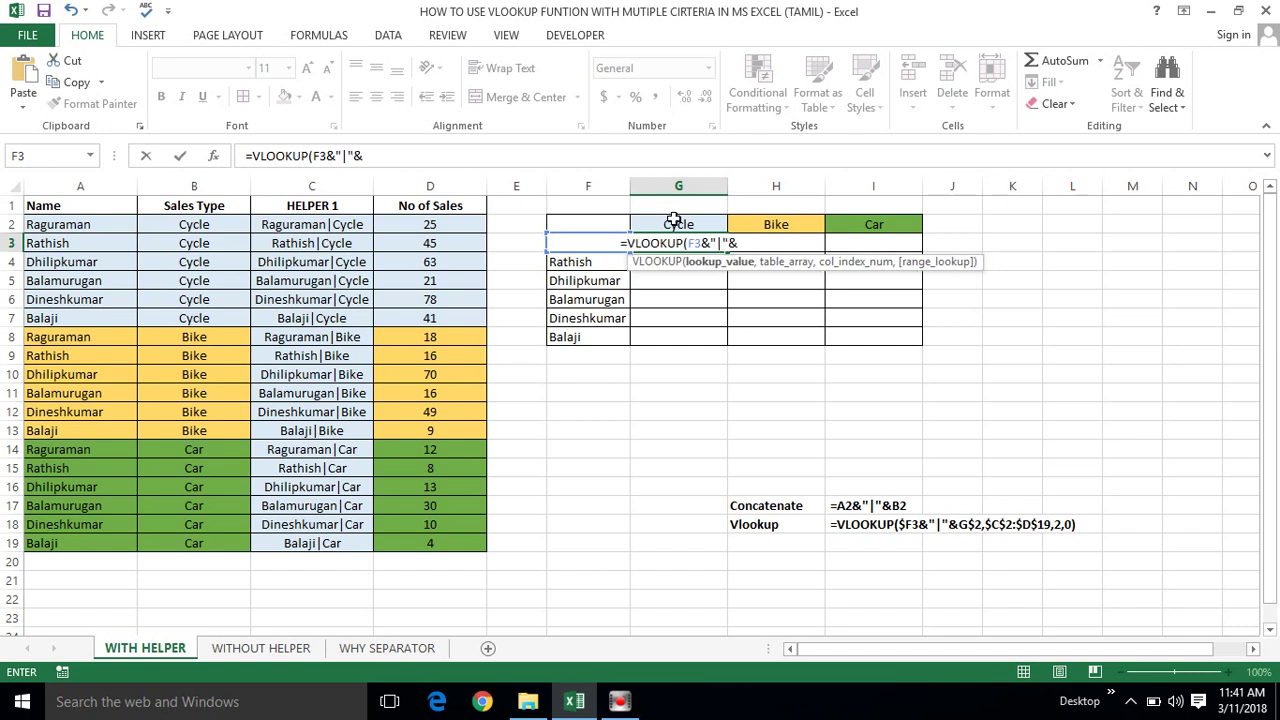
pyautogui.click(673, 224)
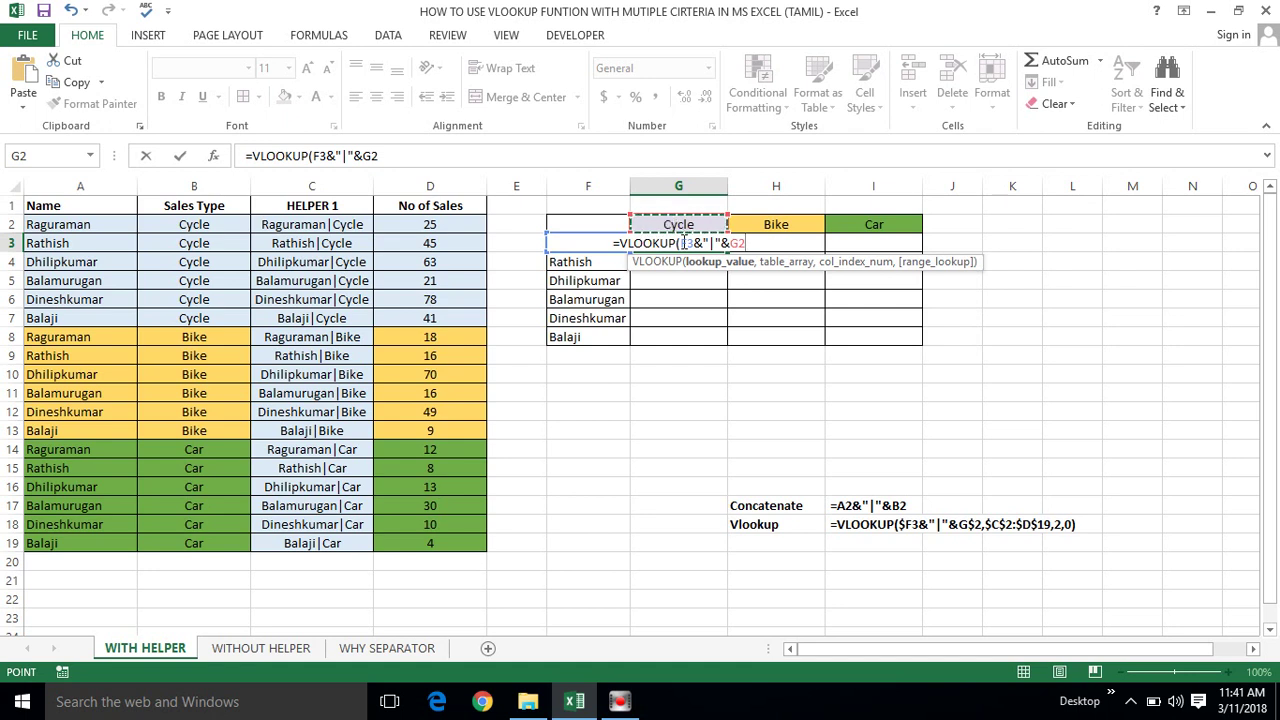
pyautogui.click(680, 243)
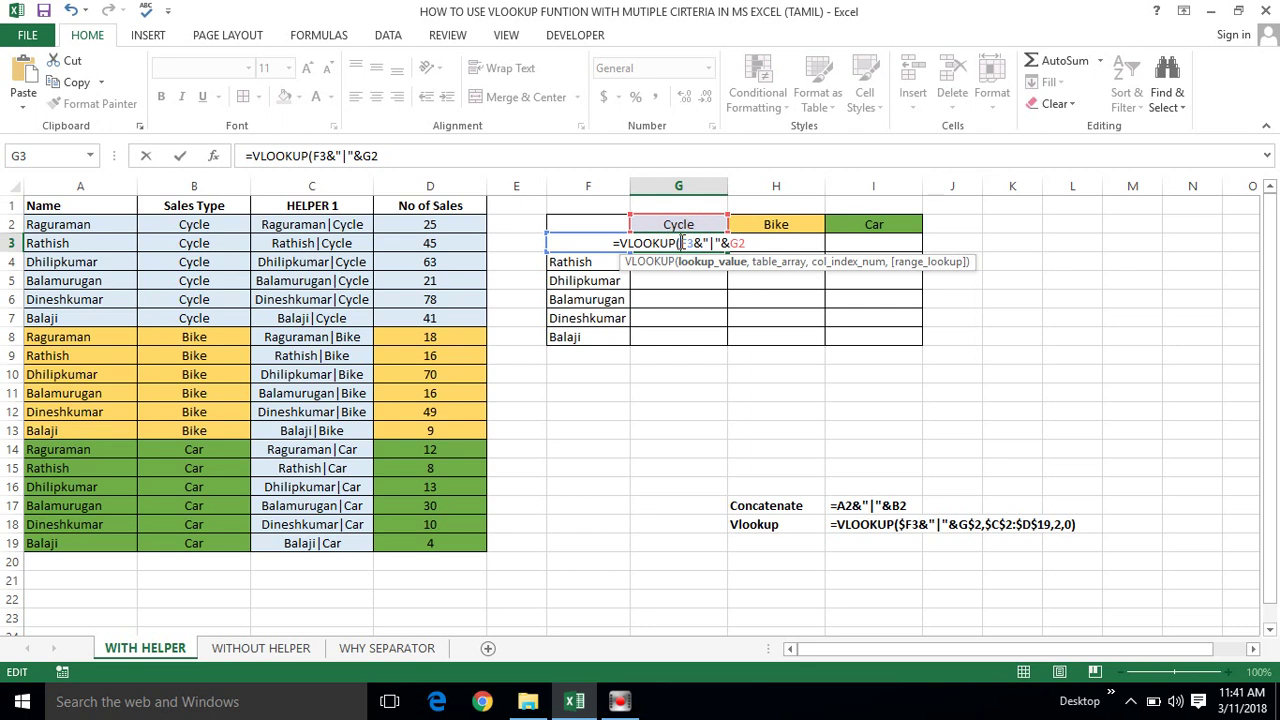
pyautogui.write('$')
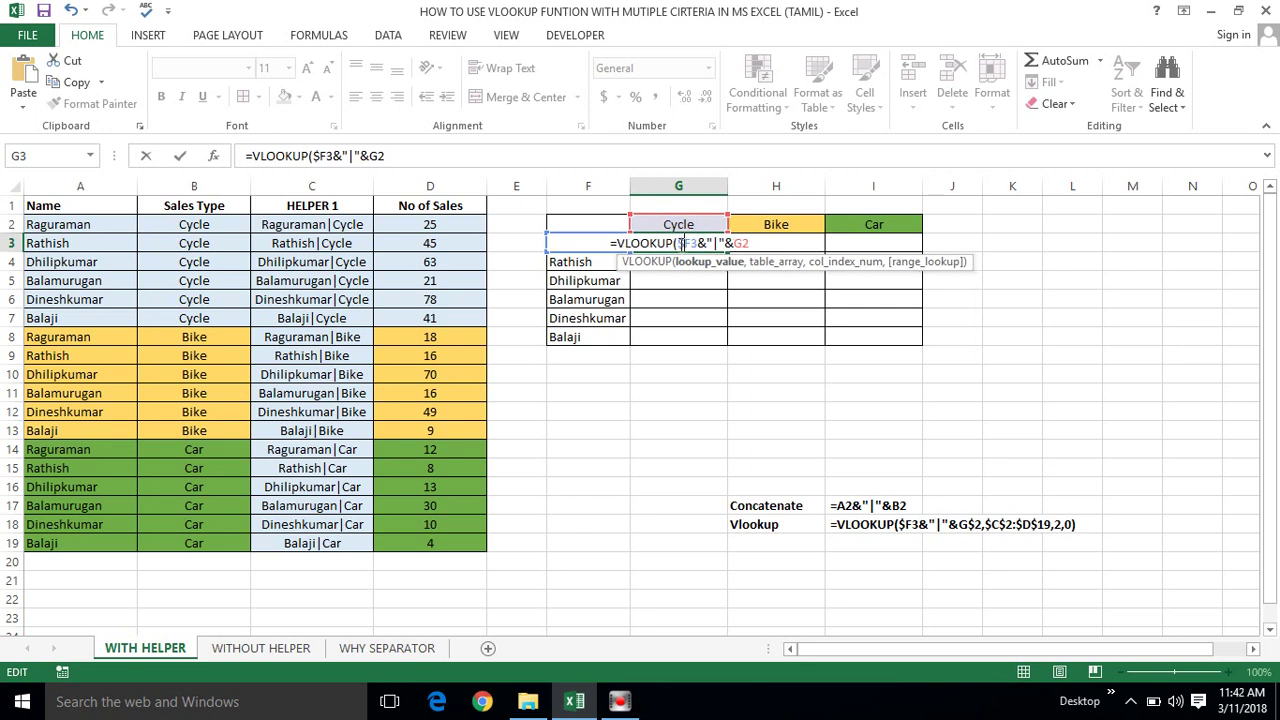
# Lock the header reference's row as G$2 and add the next argument separator.
pyautogui.click(744, 243)
pyautogui.write('$')
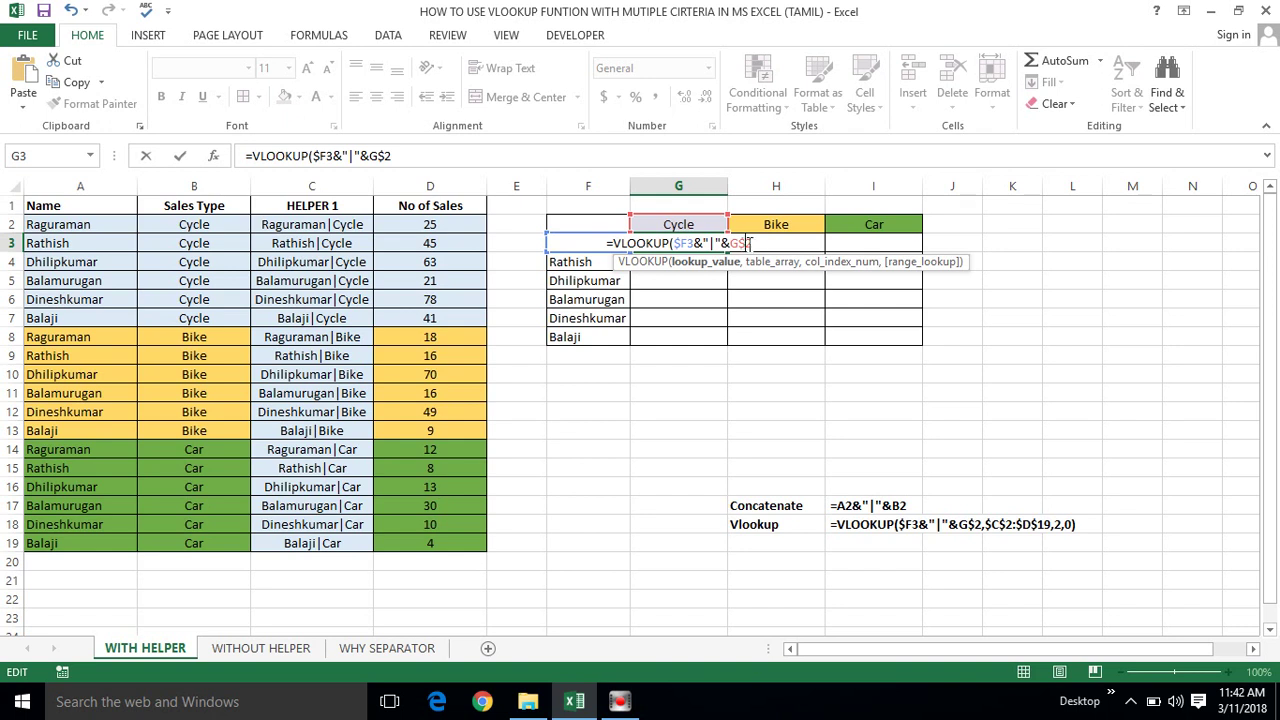
pyautogui.click(763, 244)
pyautogui.write(',')
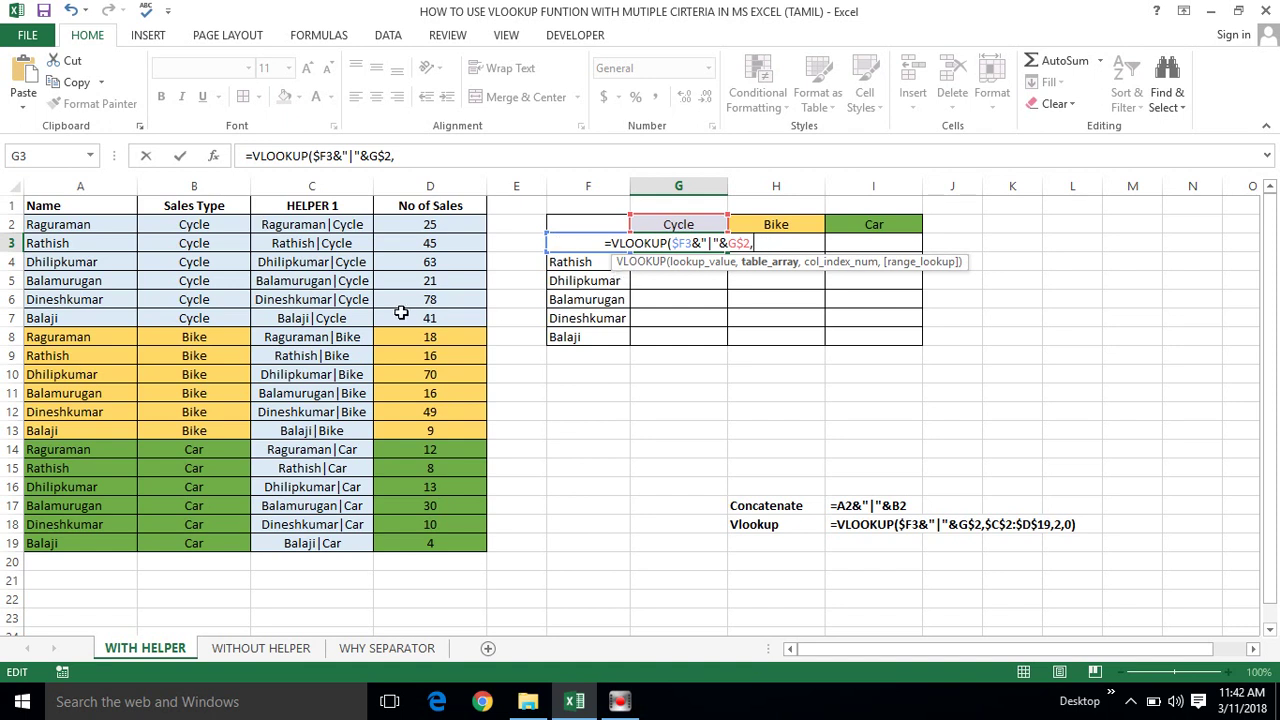
# Finish the VLOOKUP with table $C$2:$D$19, column 2 and exact match 0.
pyautogui.click(286, 222)
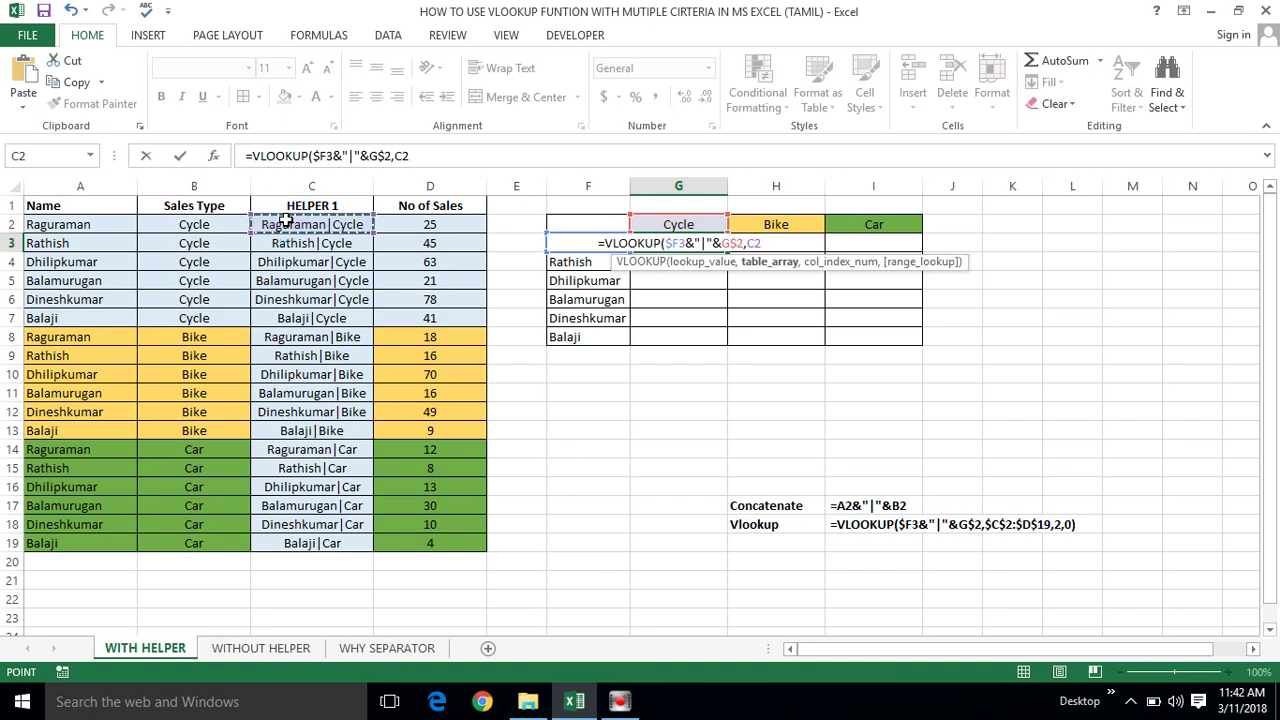
pyautogui.hotkey('shift', 'Right')
pyautogui.hotkey('ctrl', 'shift', 'Down')
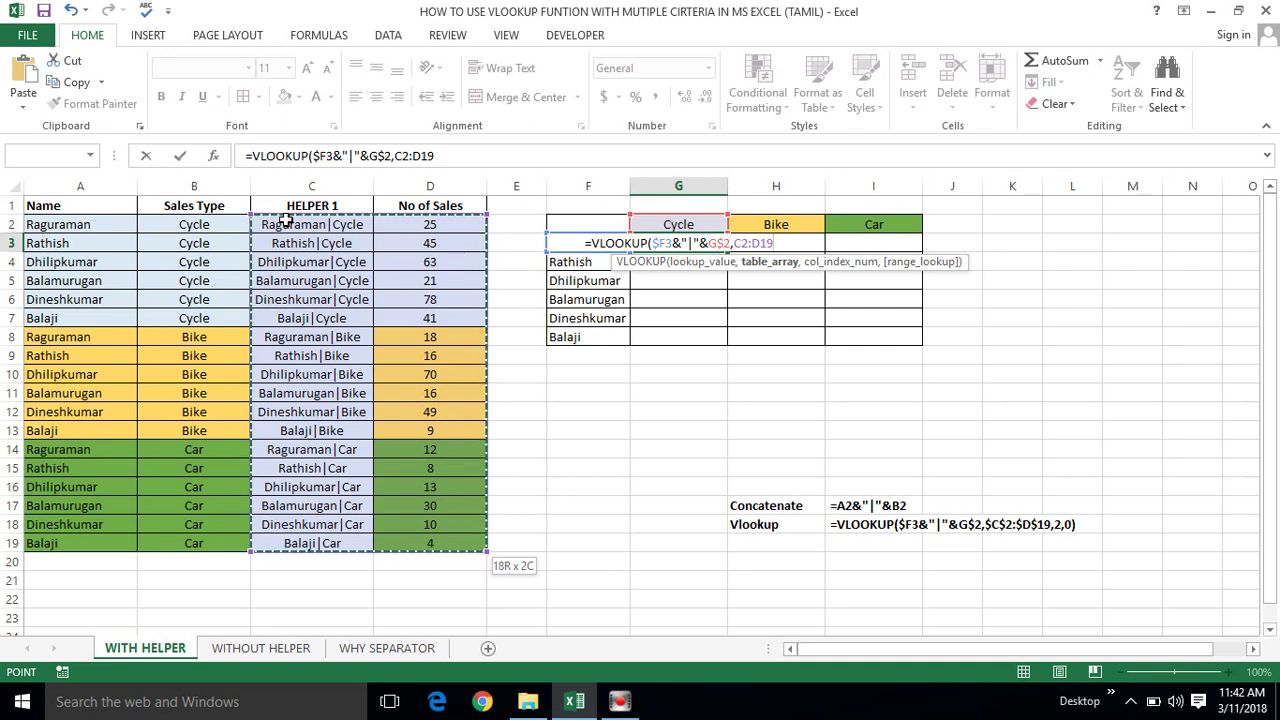
pyautogui.press('F4')
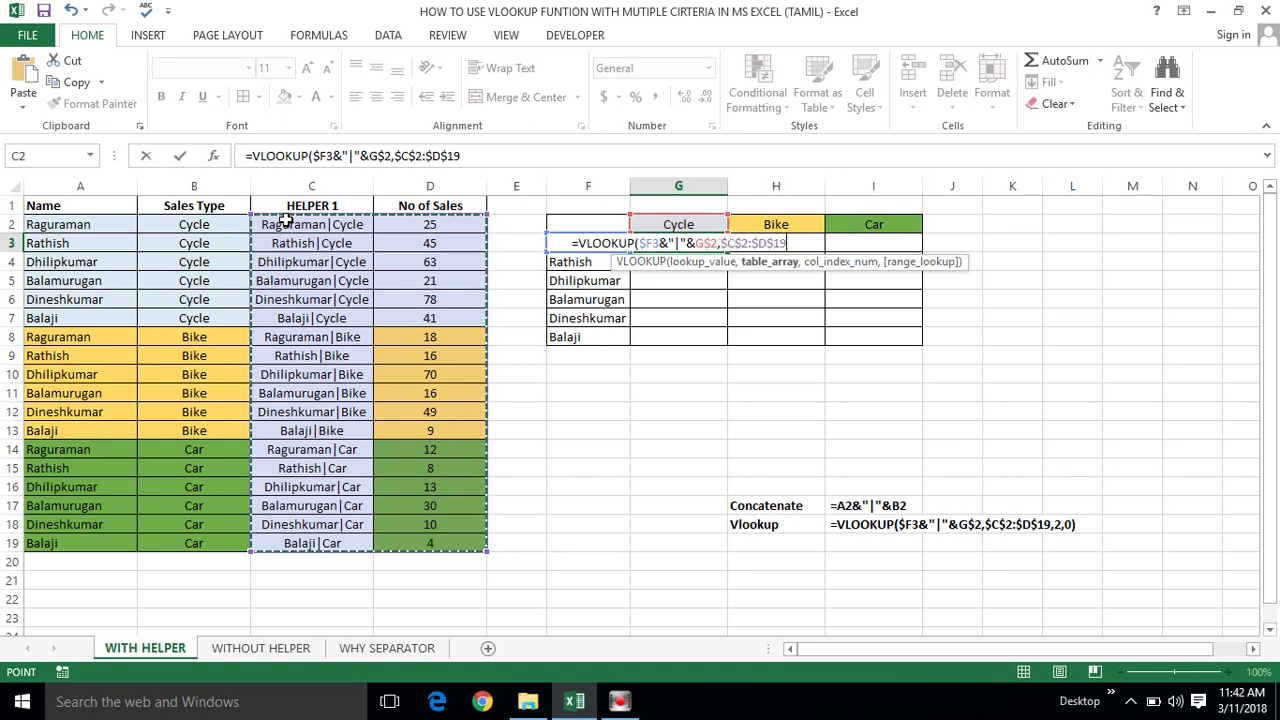
pyautogui.write(',')
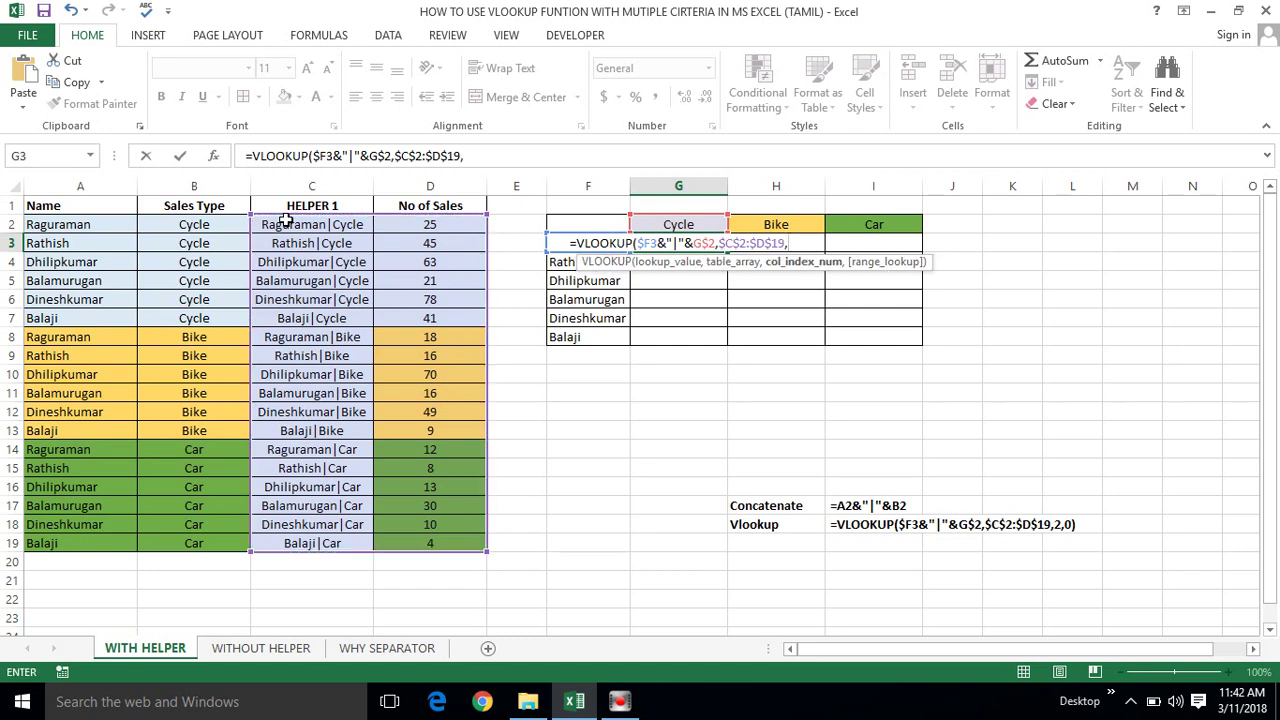
pyautogui.write('2')
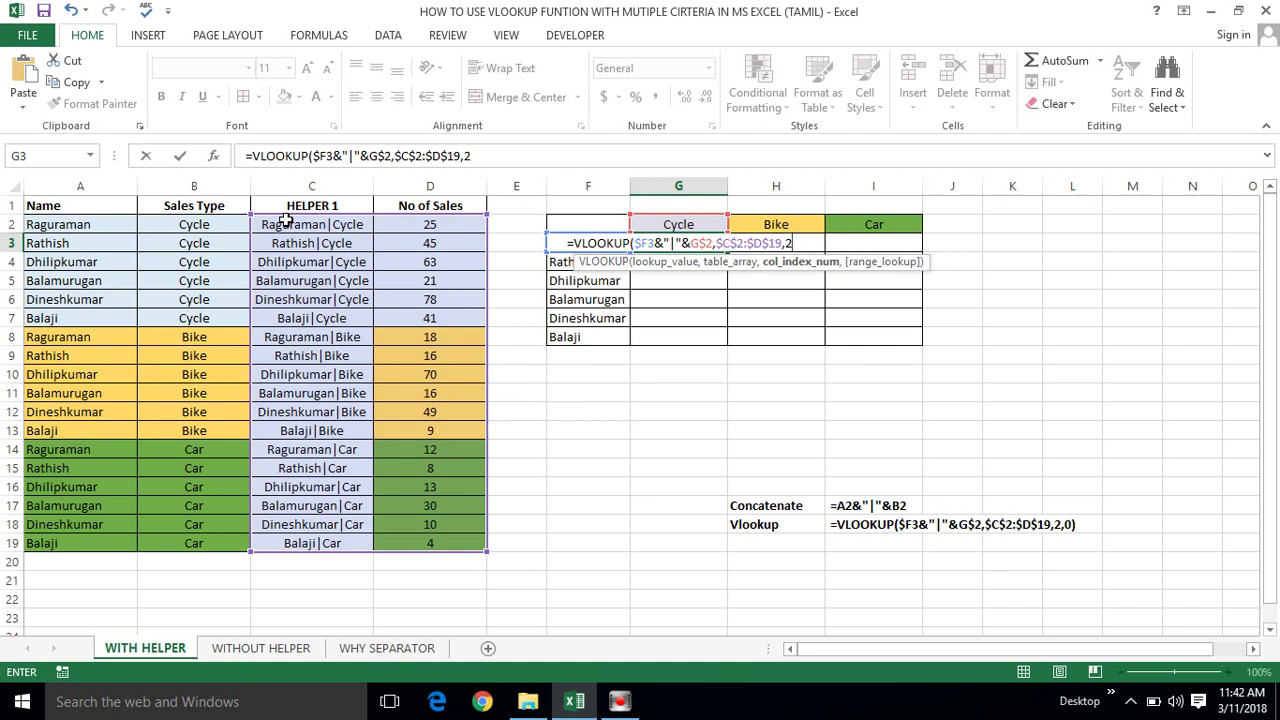
pyautogui.write(',')
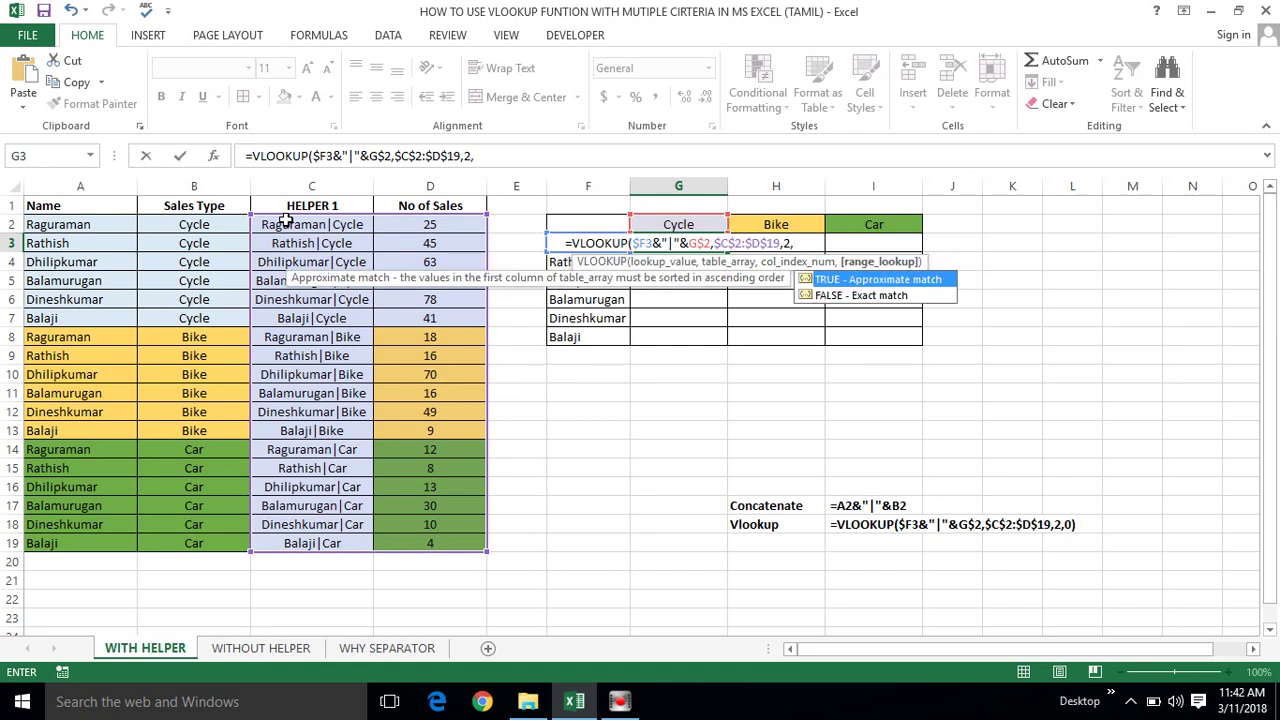
pyautogui.write('0')
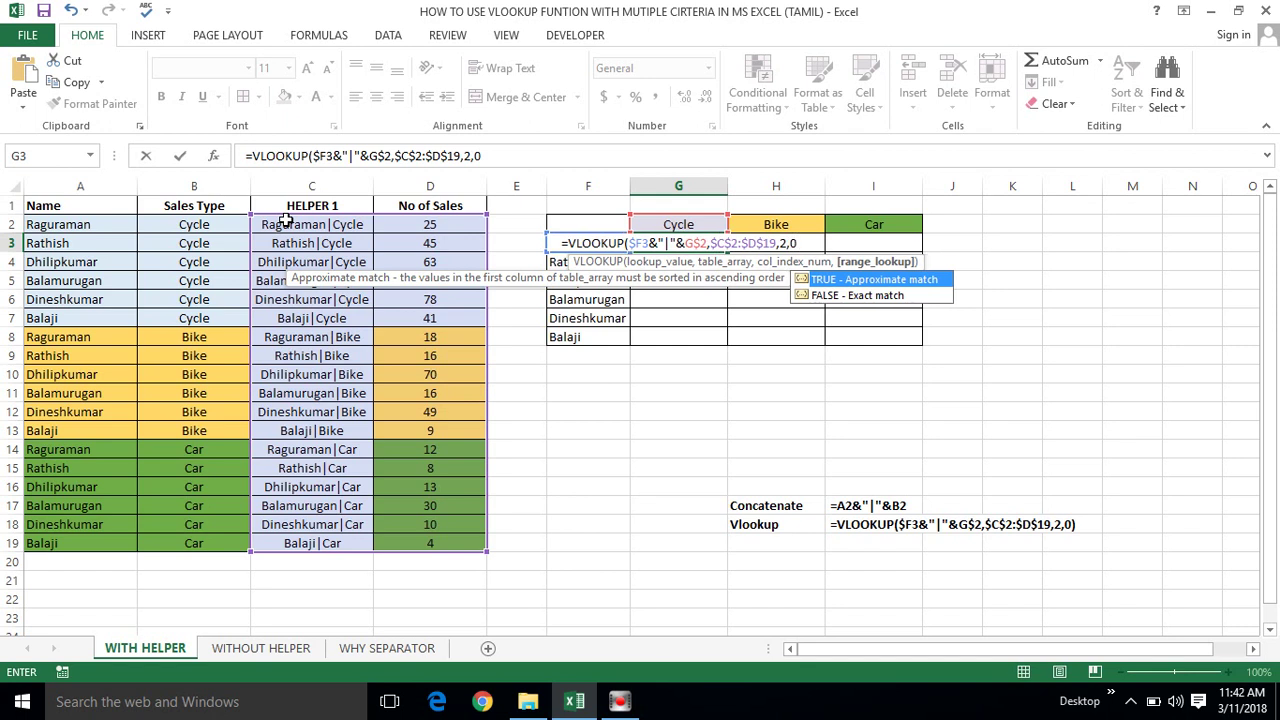
pyautogui.write(')')
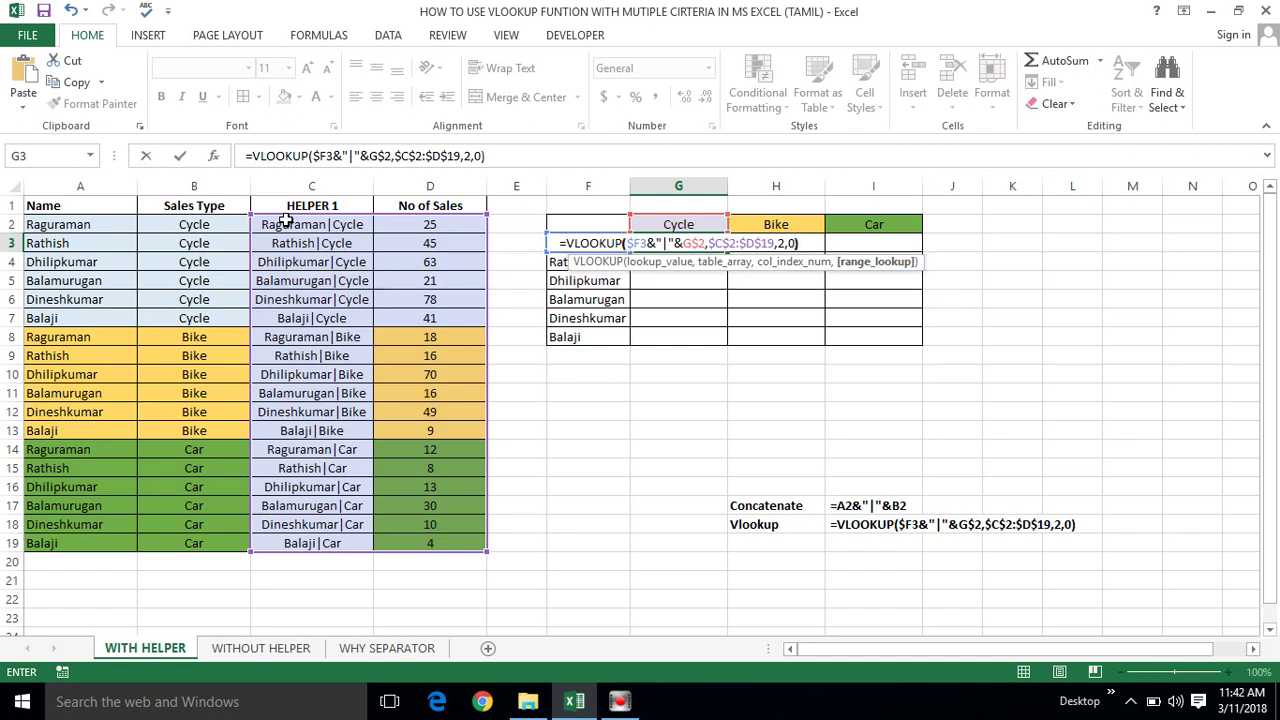
pyautogui.press('Return')
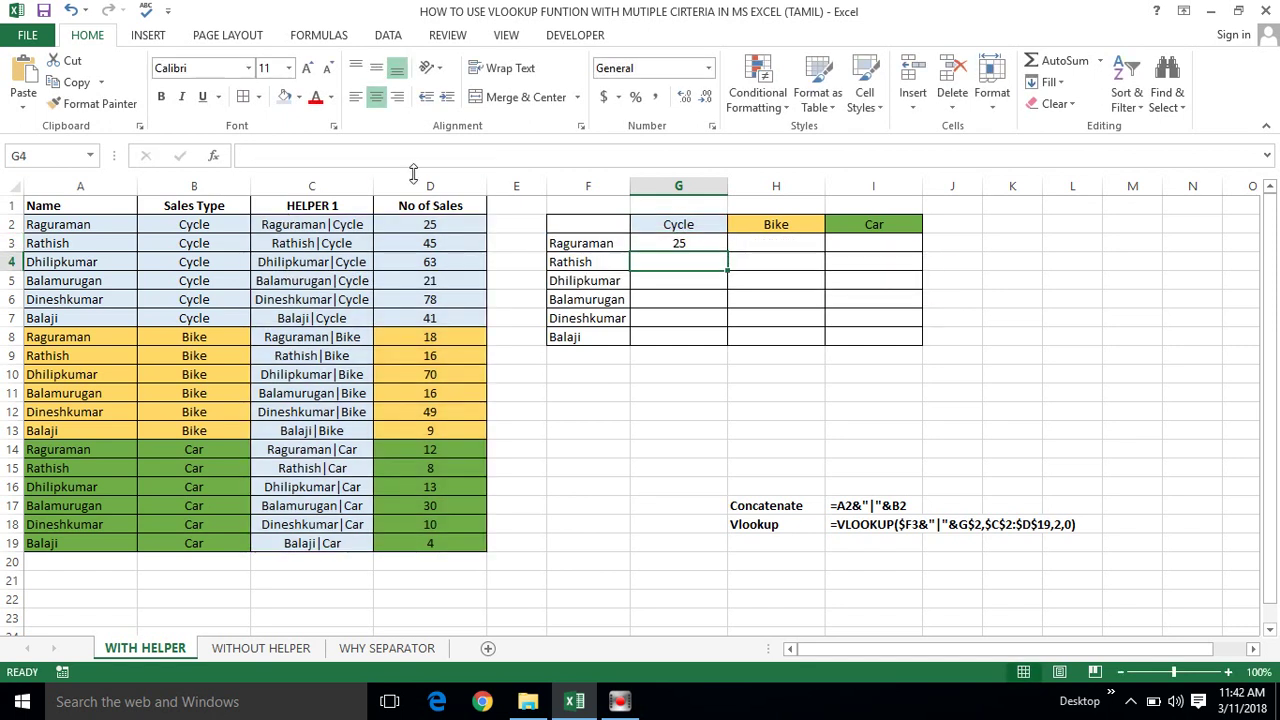
# Copy G3's VLOOKUP across G3:I8 and check the formulas in G4 and G3.
pyautogui.click(706, 241)
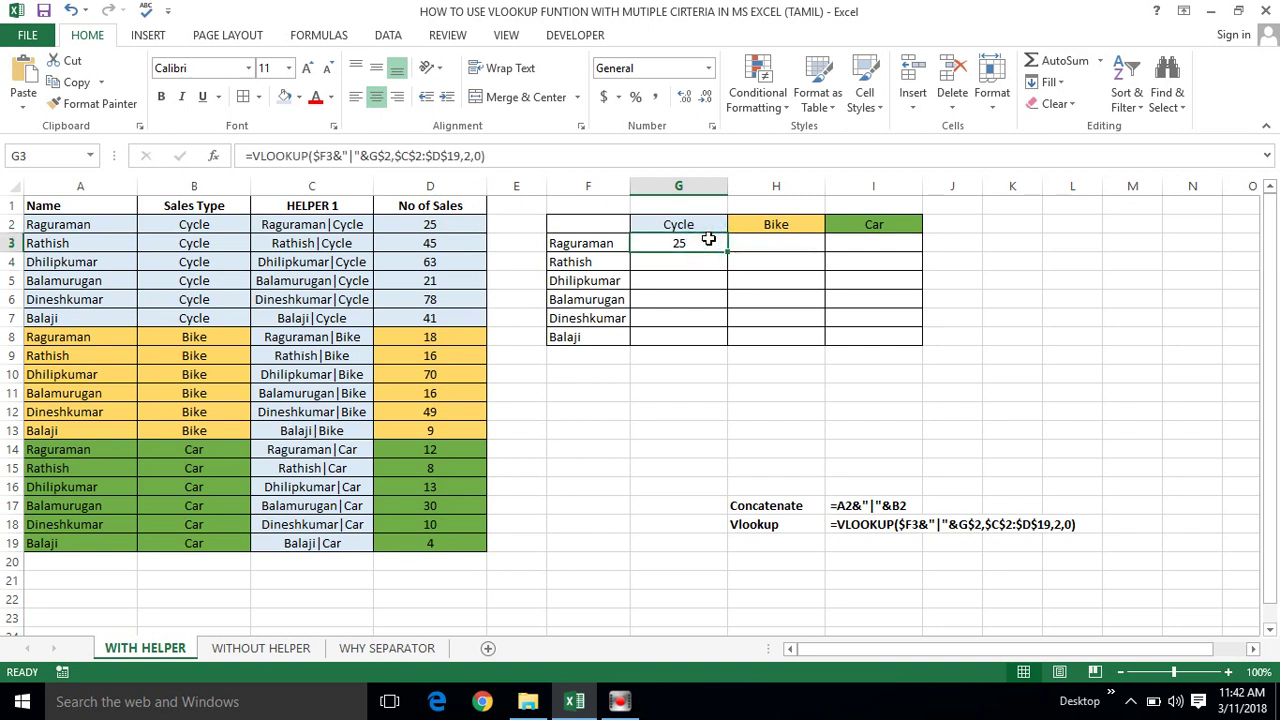
pyautogui.hotkey('ctrl', 'c')
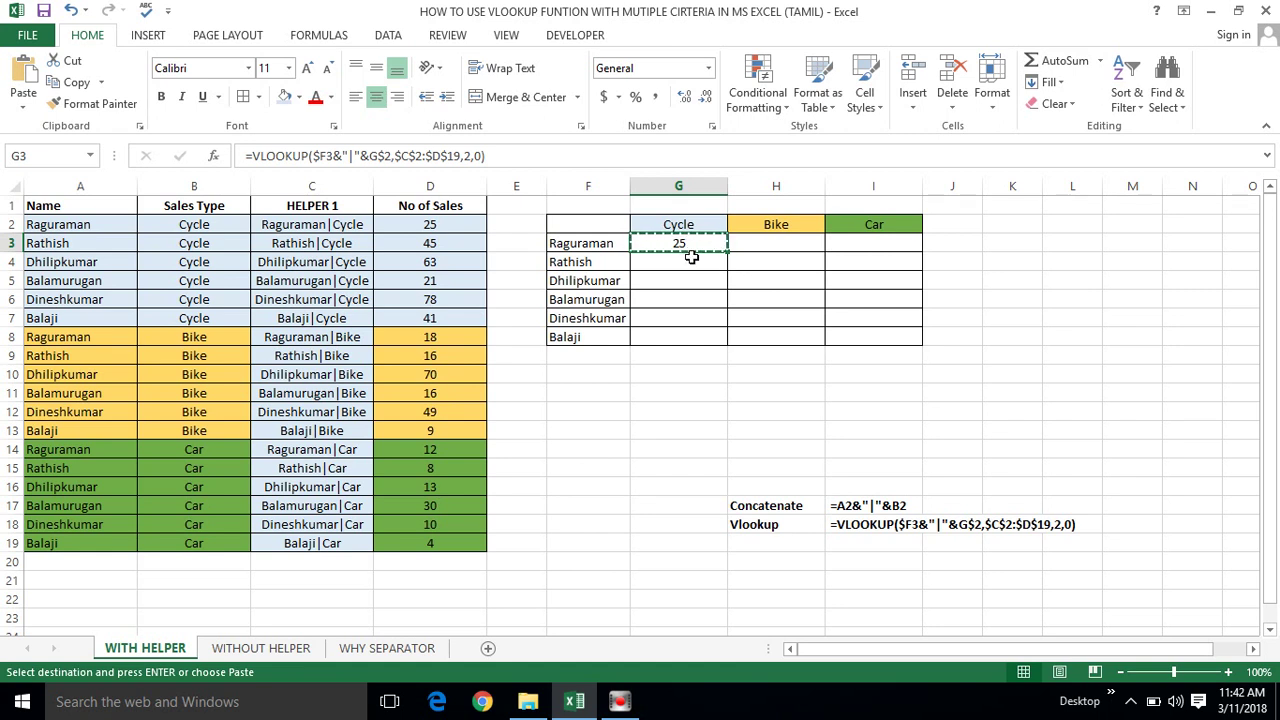
pyautogui.hotkey('shift', 'Right')
pyautogui.hotkey('shift', 'Right')
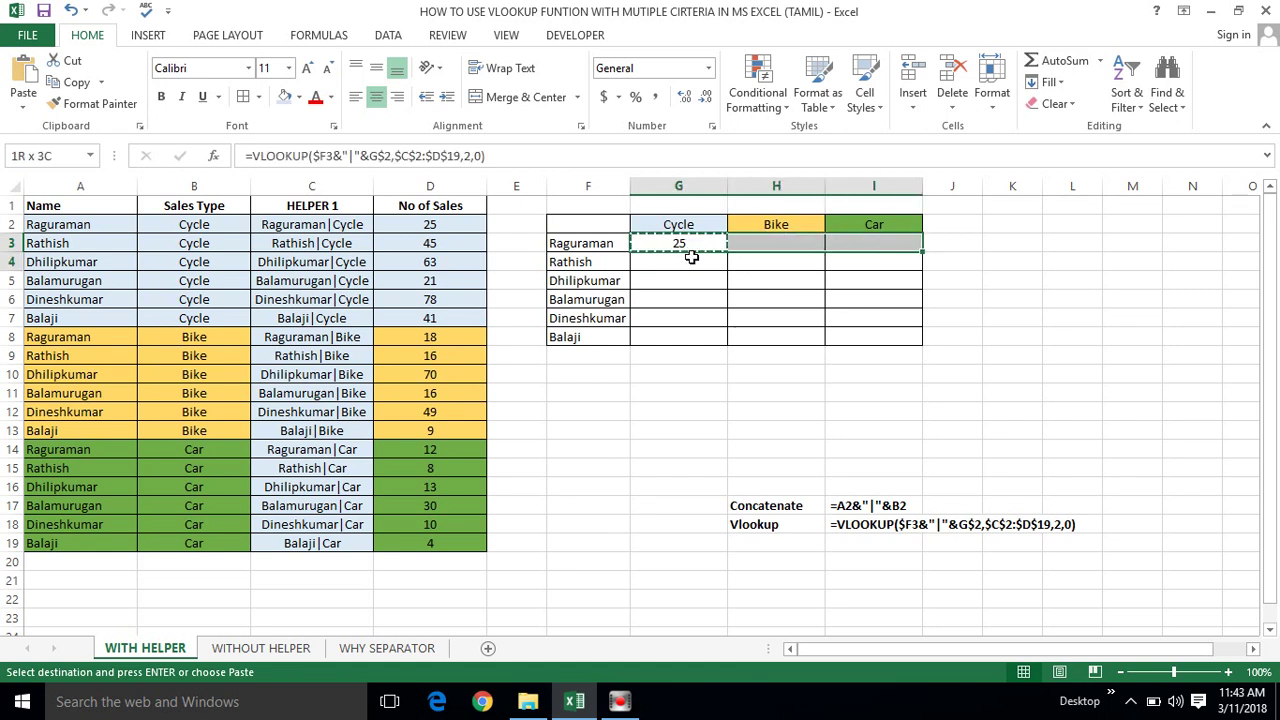
pyautogui.hotkey('shift', 'Down')
pyautogui.hotkey('shift', 'Down')
pyautogui.hotkey('shift', 'Down')
pyautogui.hotkey('shift', 'Down')
pyautogui.hotkey('shift', 'Down')
pyautogui.hotkey('ctrl', 'v')
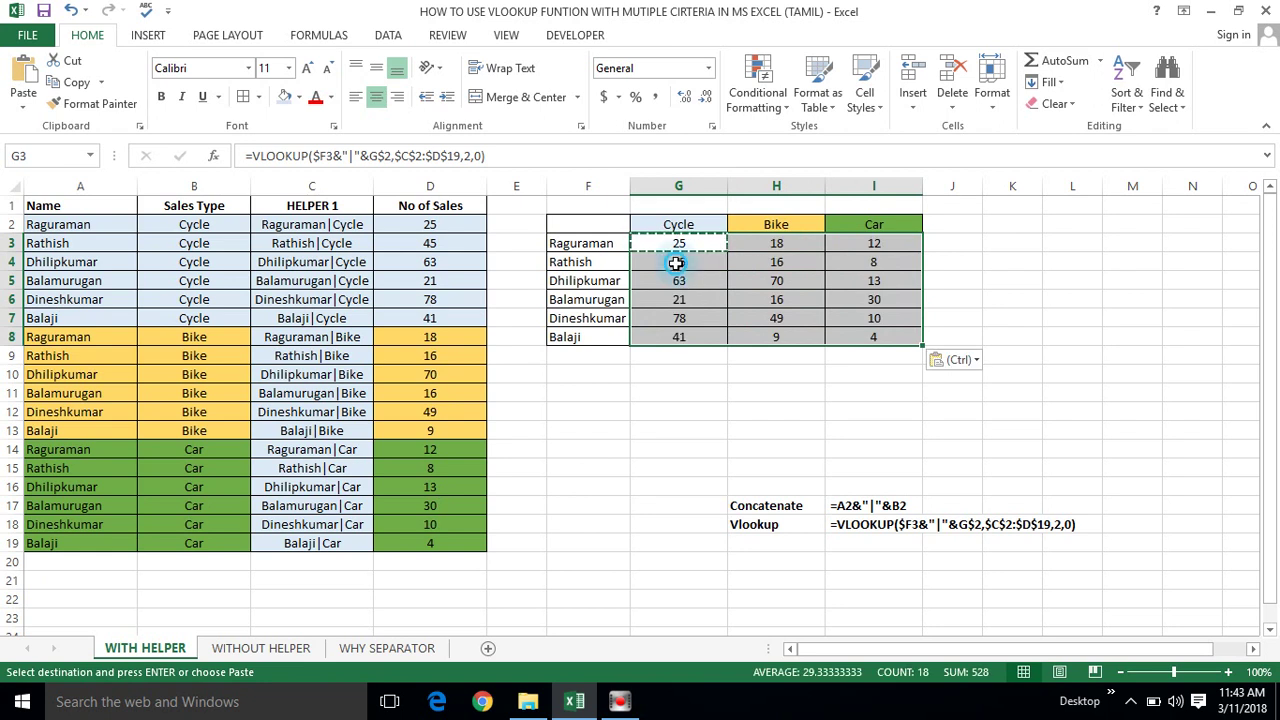
pyautogui.click(677, 262)
pyautogui.click(690, 244)
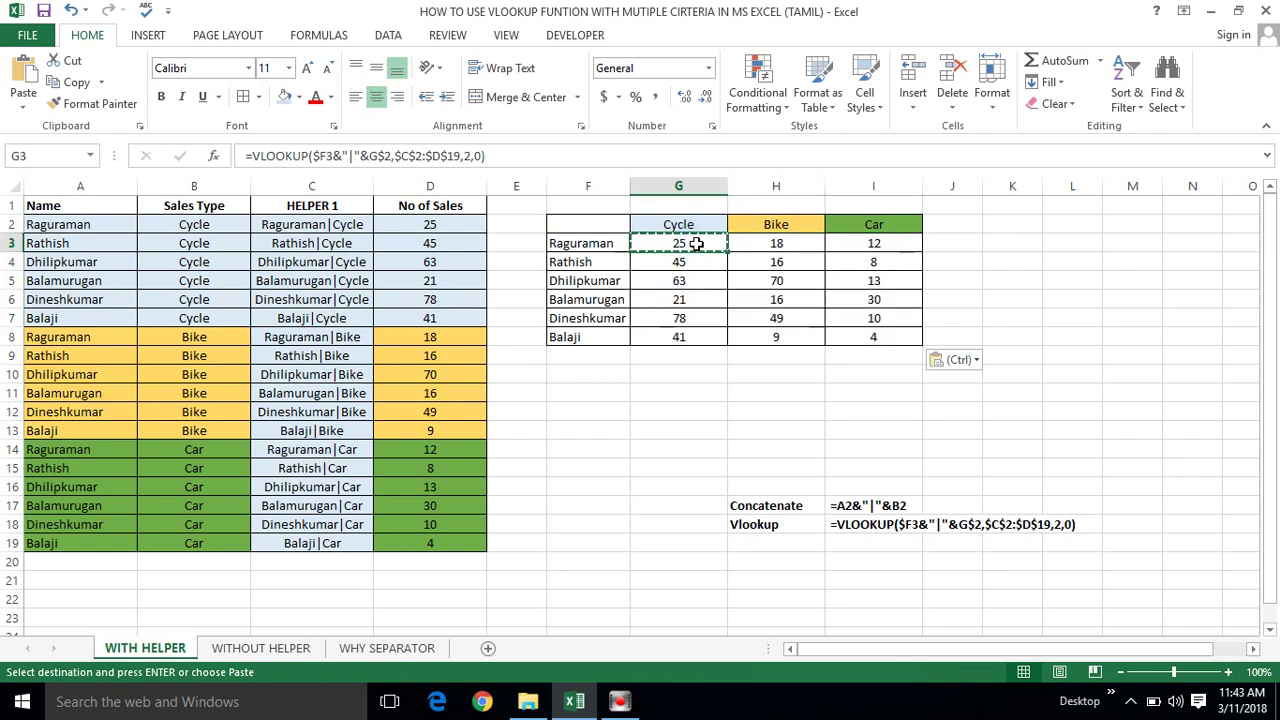
pyautogui.click(665, 182)
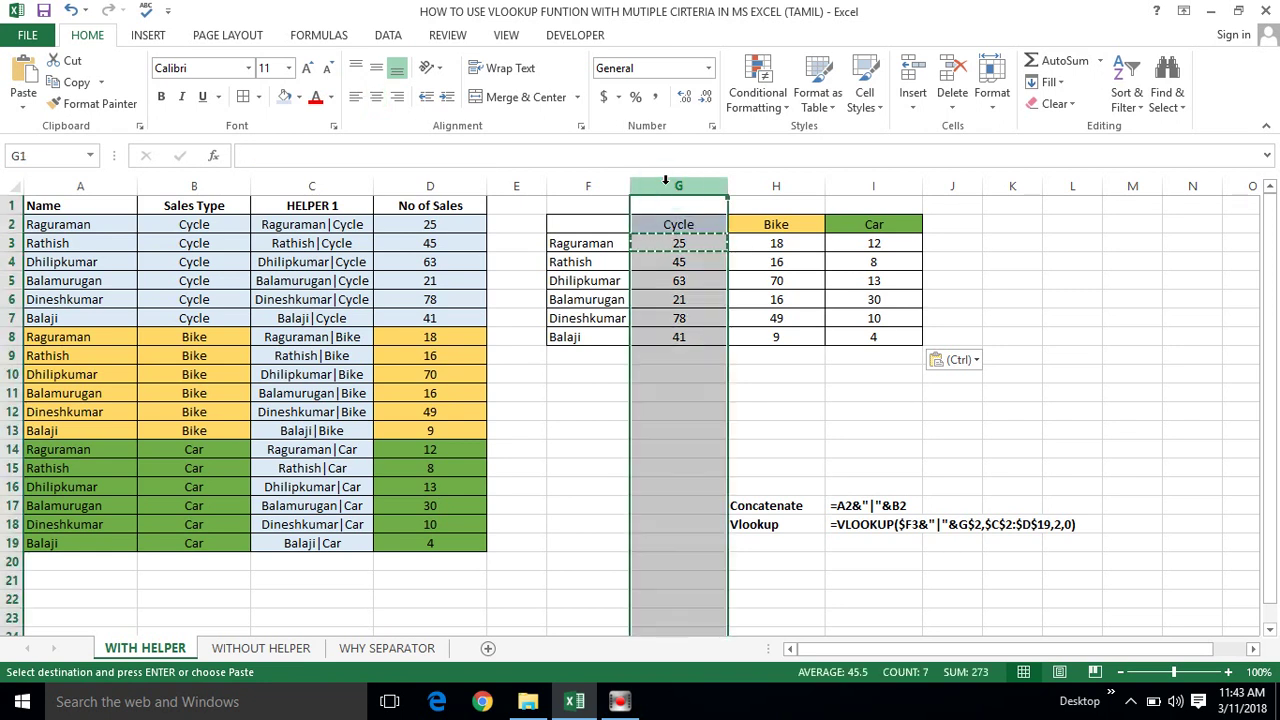
pyautogui.click(75, 220)
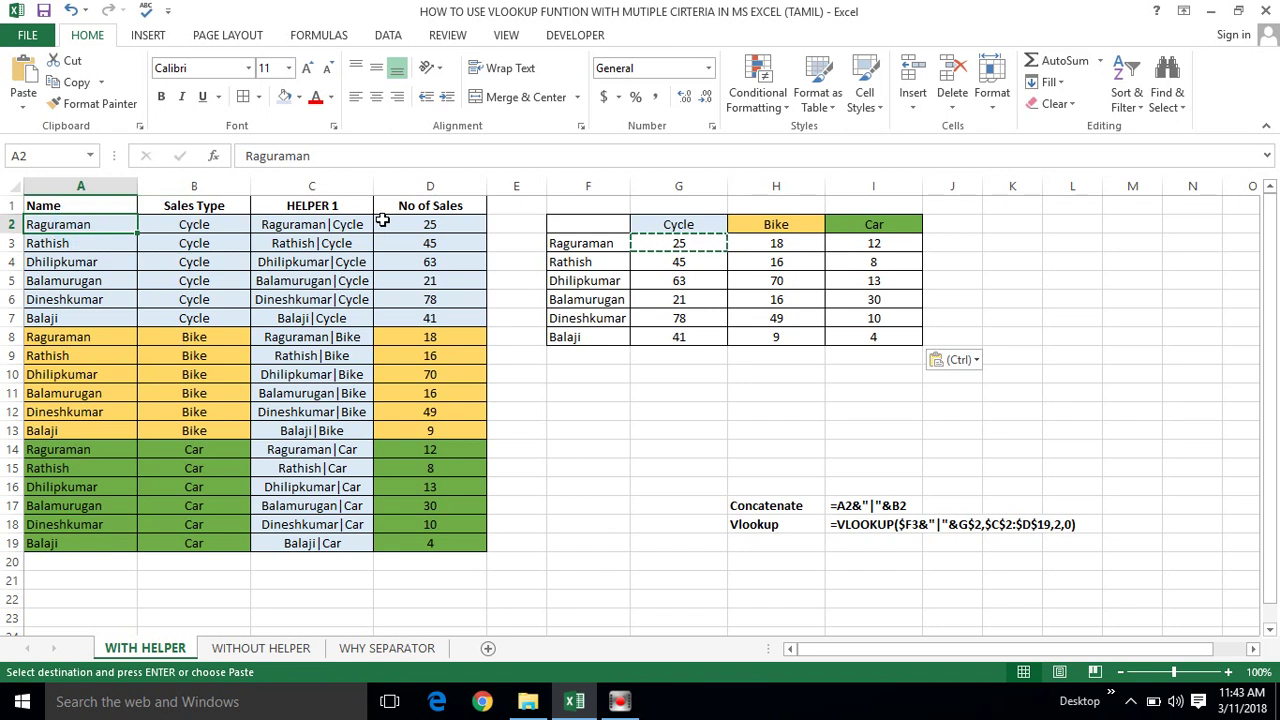
pyautogui.click(382, 221)
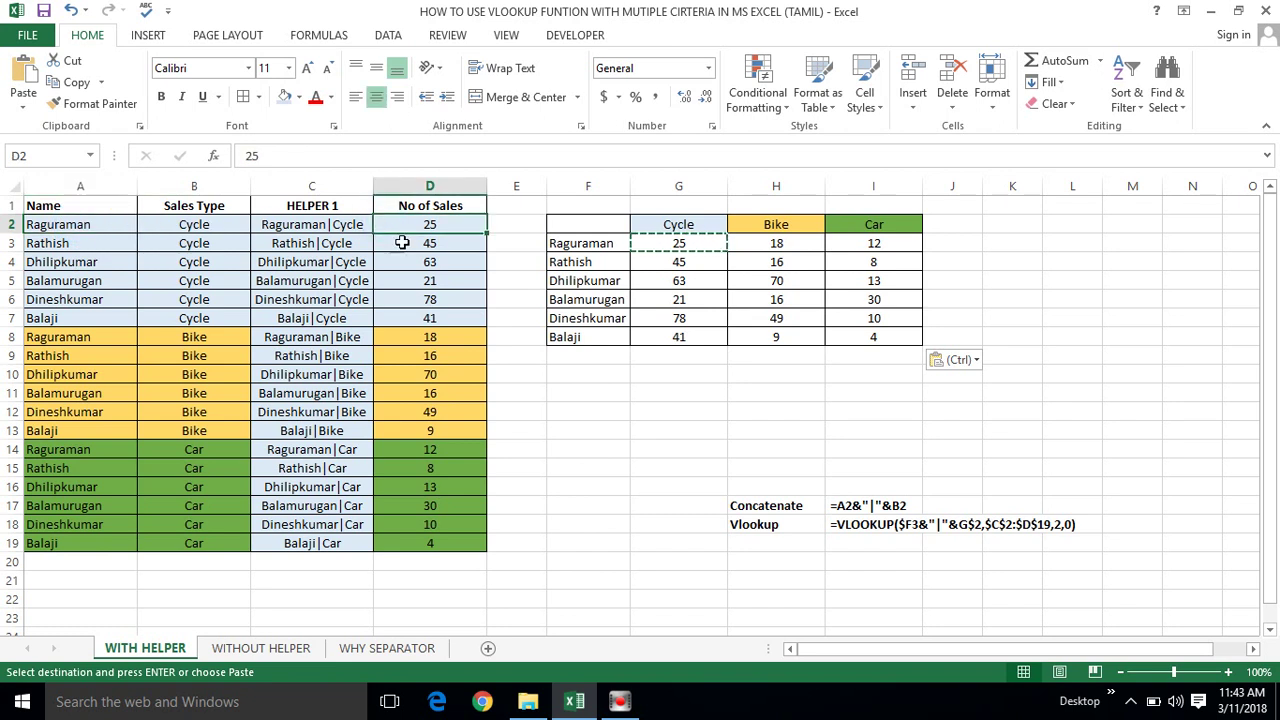
pyautogui.click(782, 243)
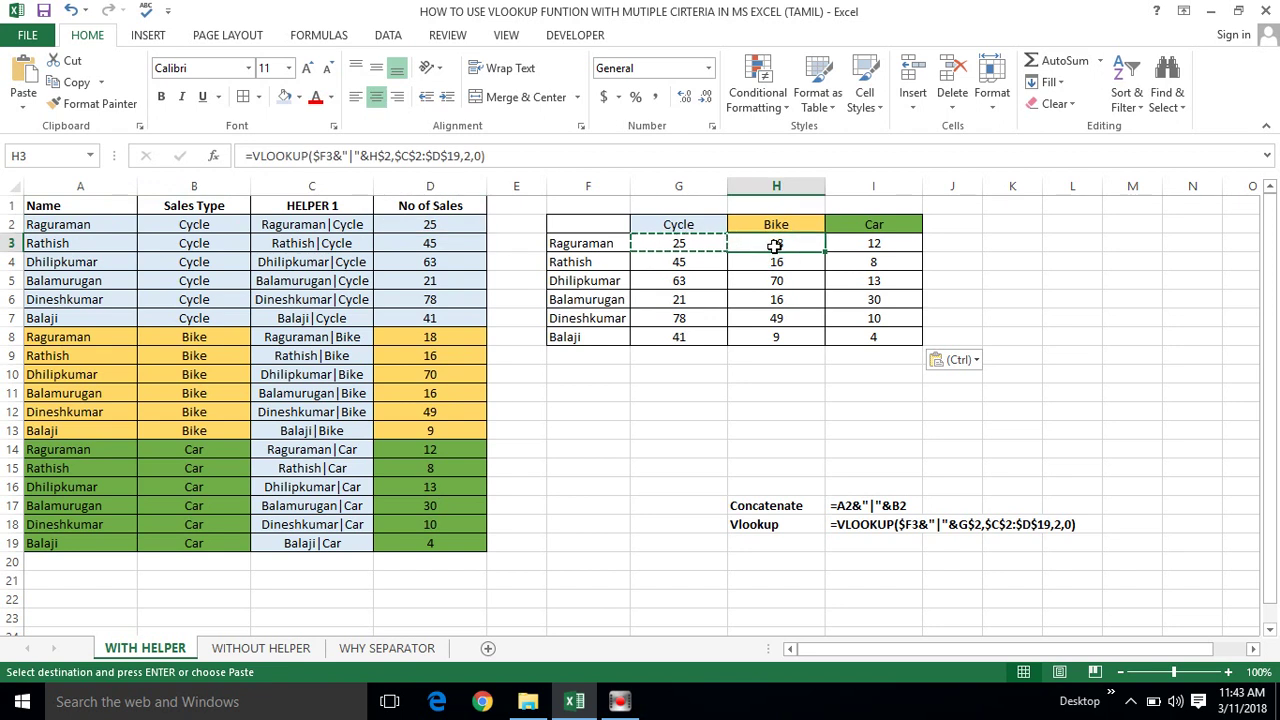
pyautogui.click(100, 352)
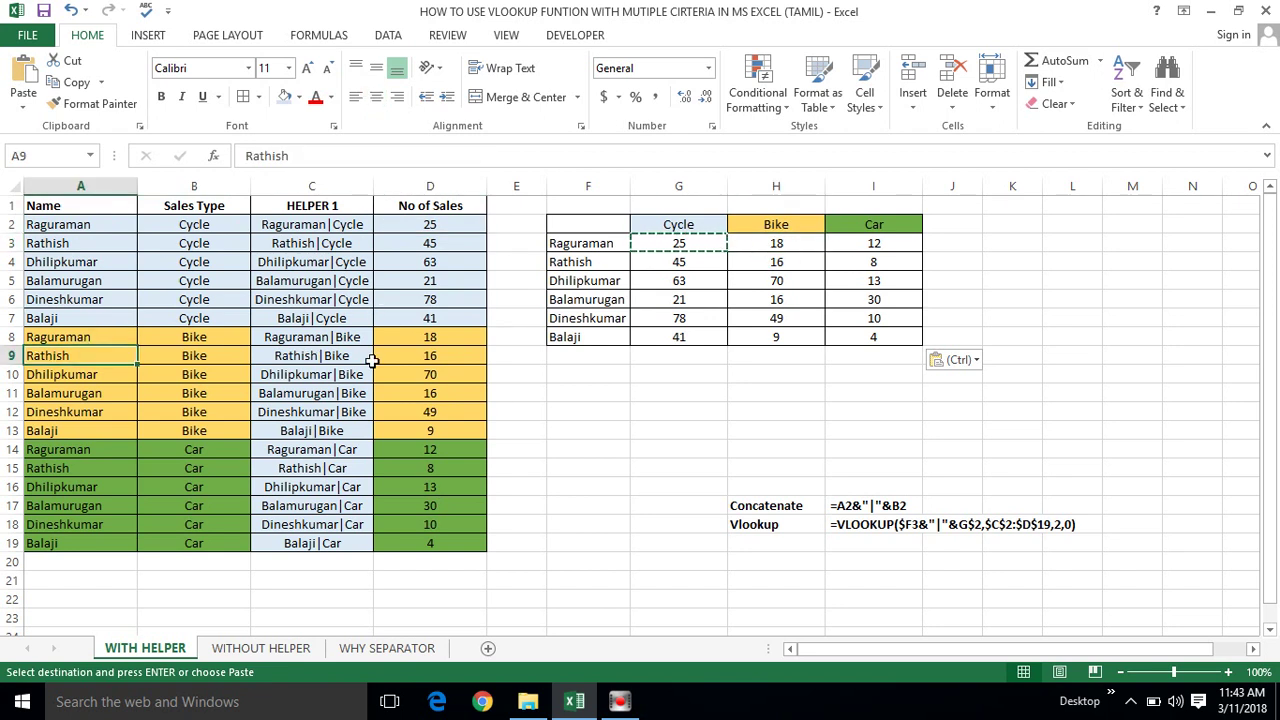
pyautogui.click(421, 341)
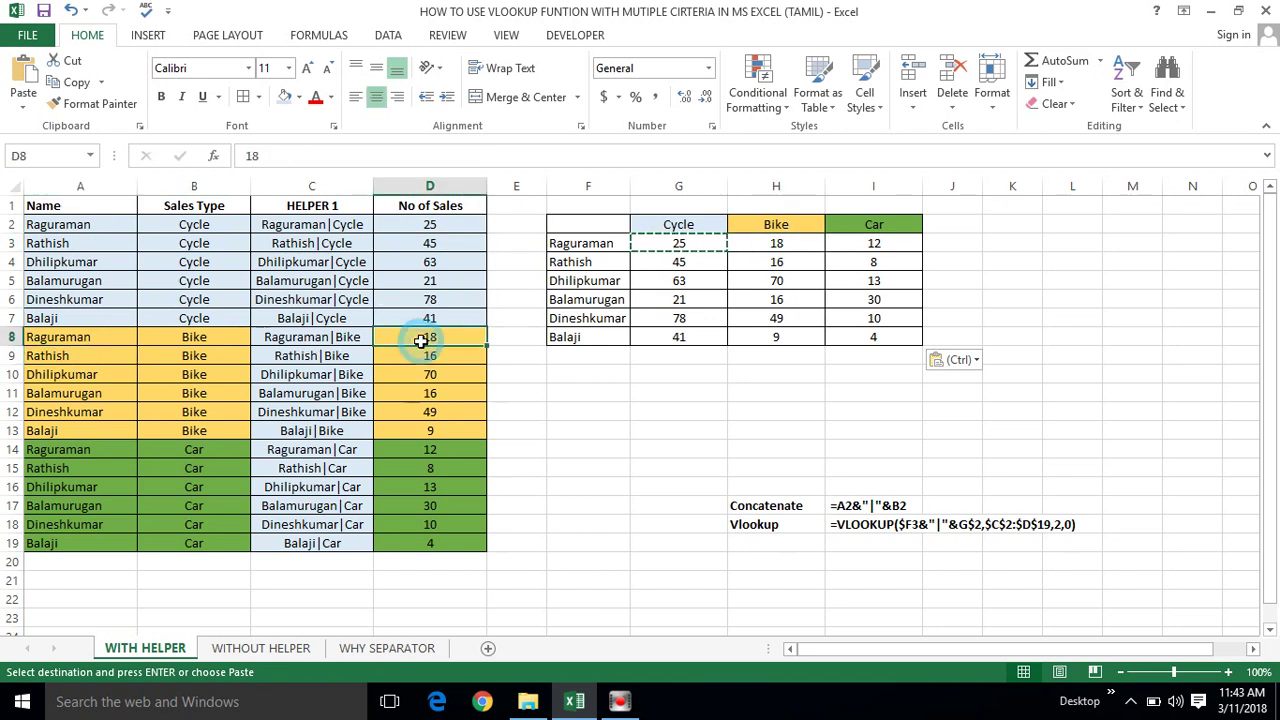
pyautogui.click(786, 246)
pyautogui.click(842, 248)
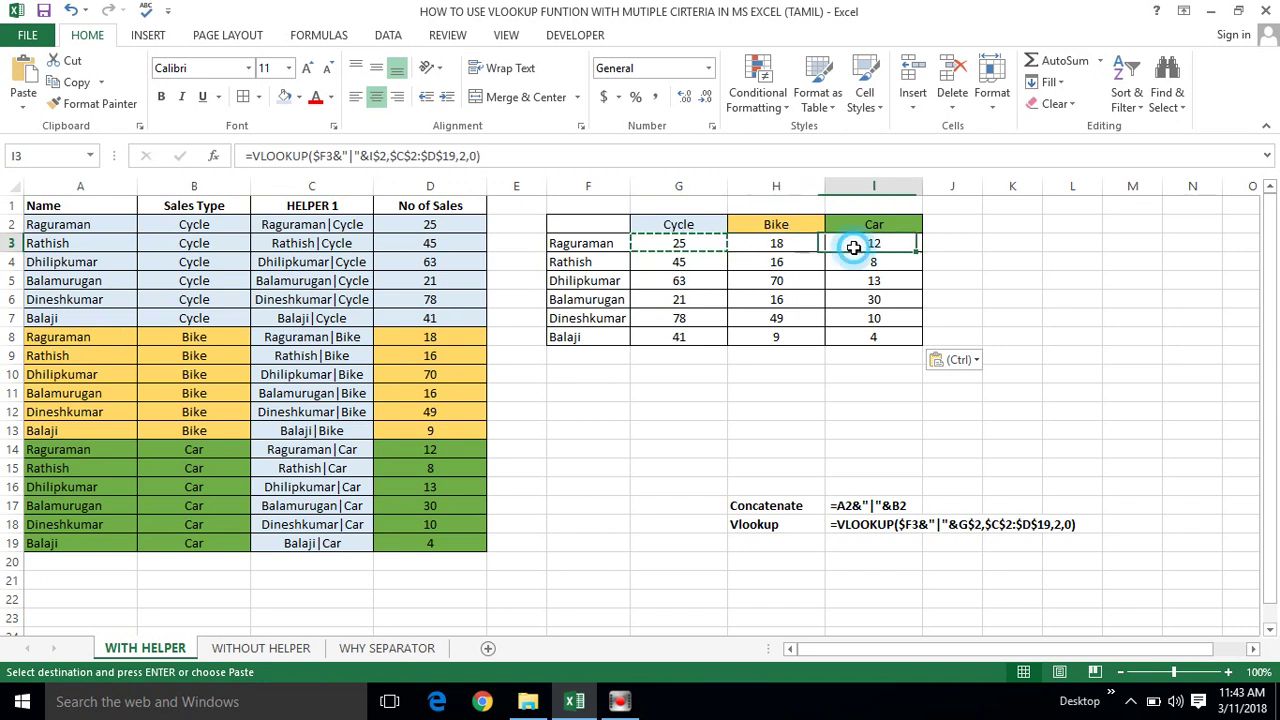
pyautogui.click(399, 449)
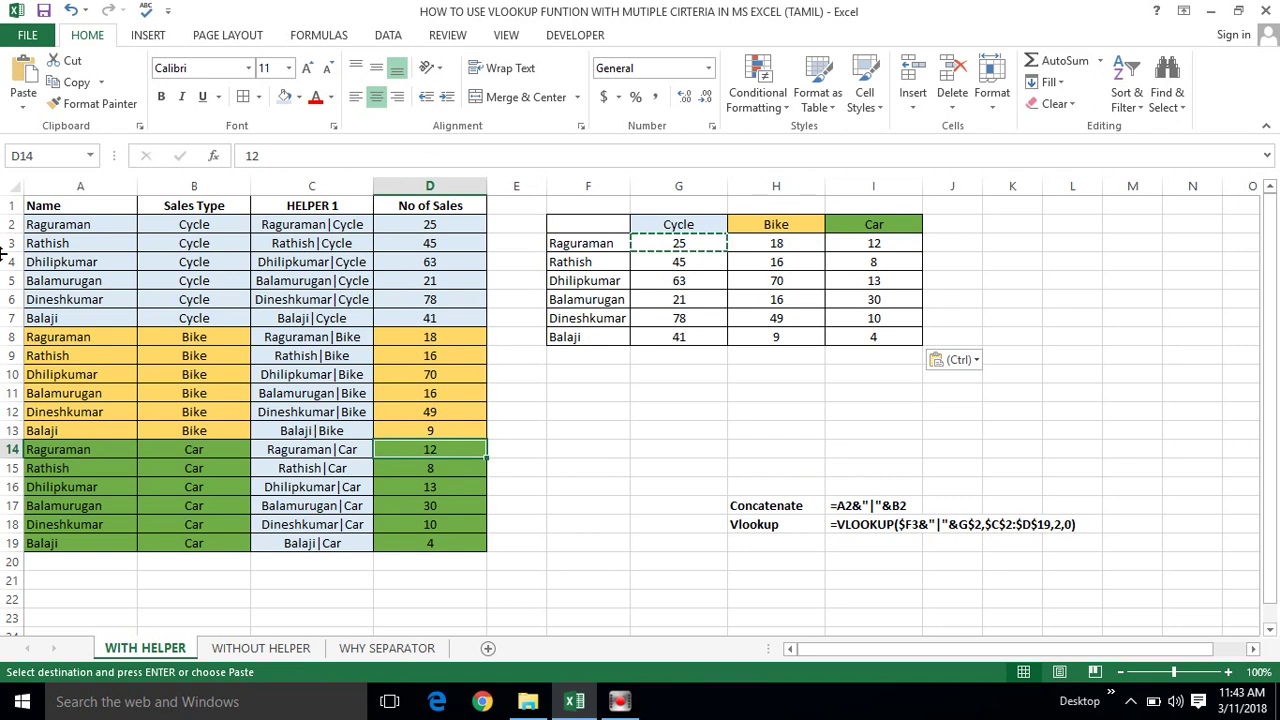
pyautogui.click(12, 224)
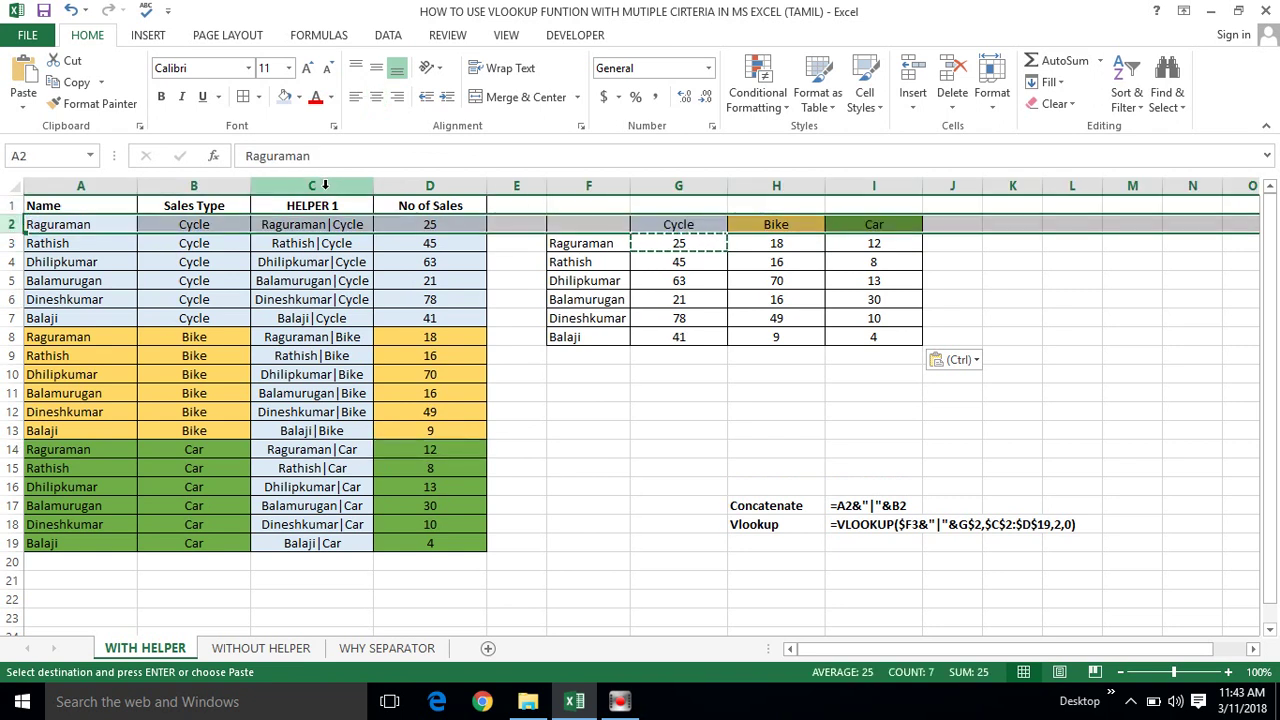
pyautogui.click(326, 185)
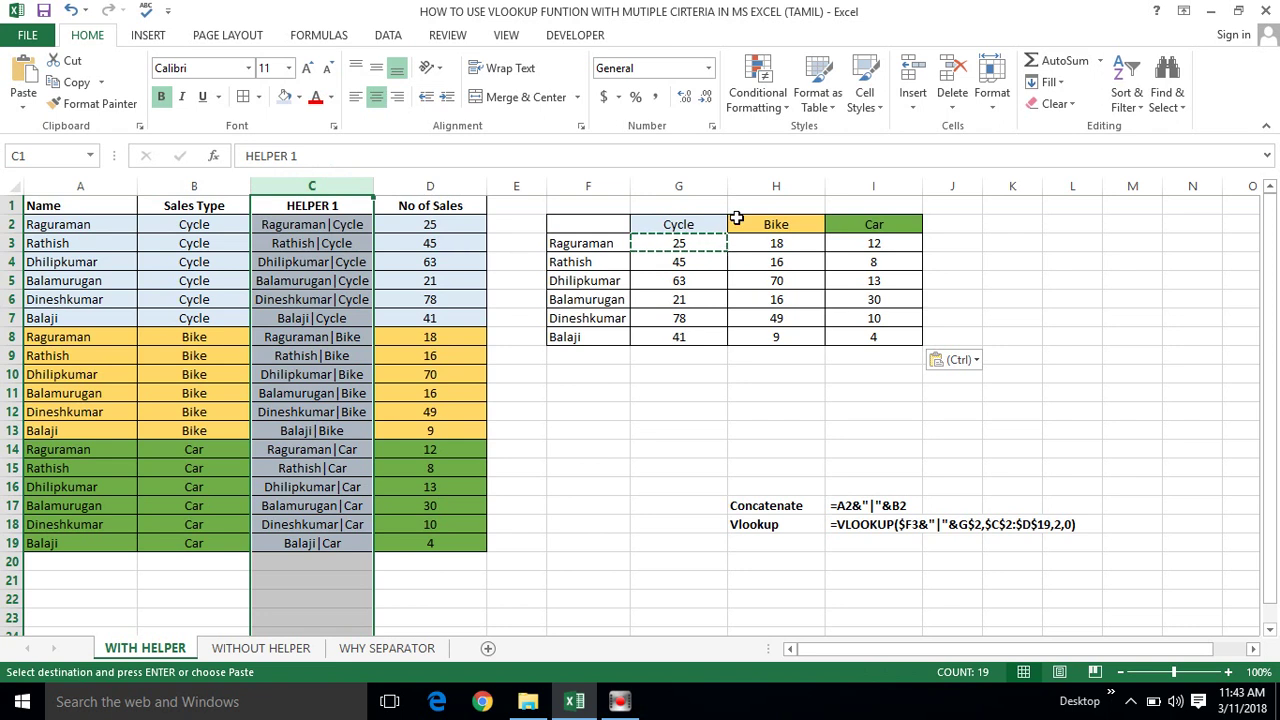
pyautogui.click(681, 247)
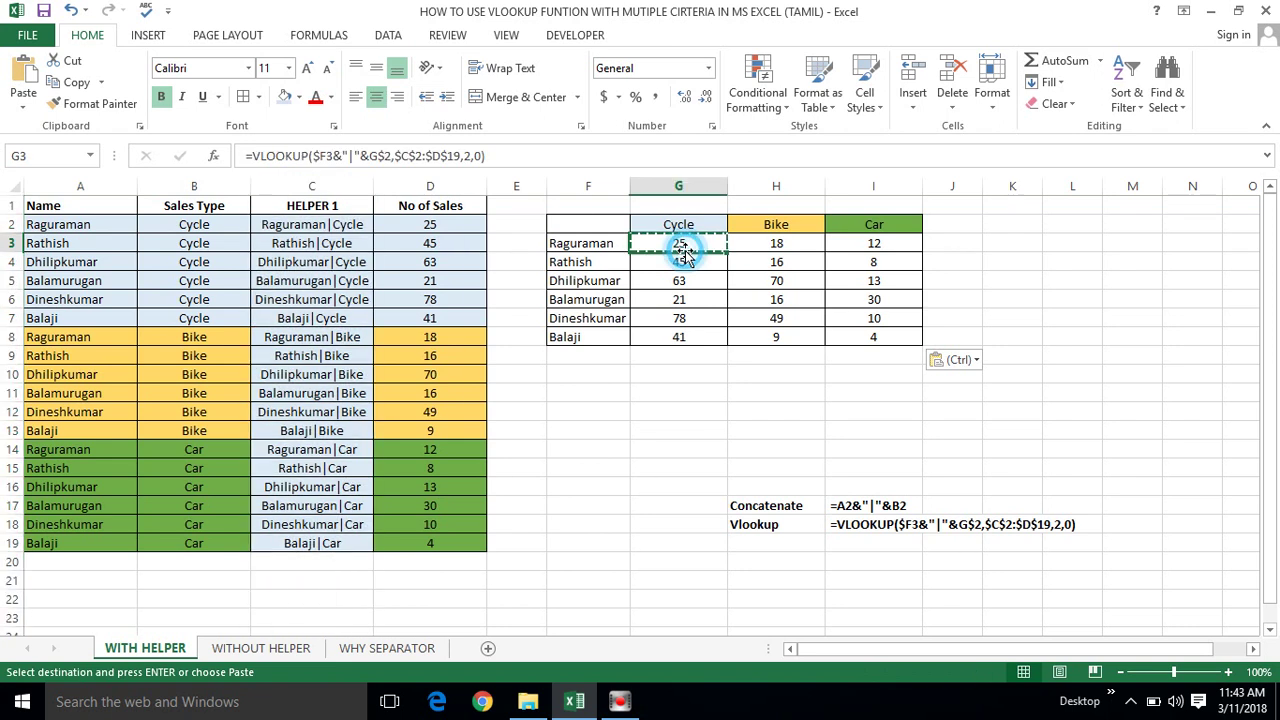
pyautogui.click(774, 251)
pyautogui.click(894, 245)
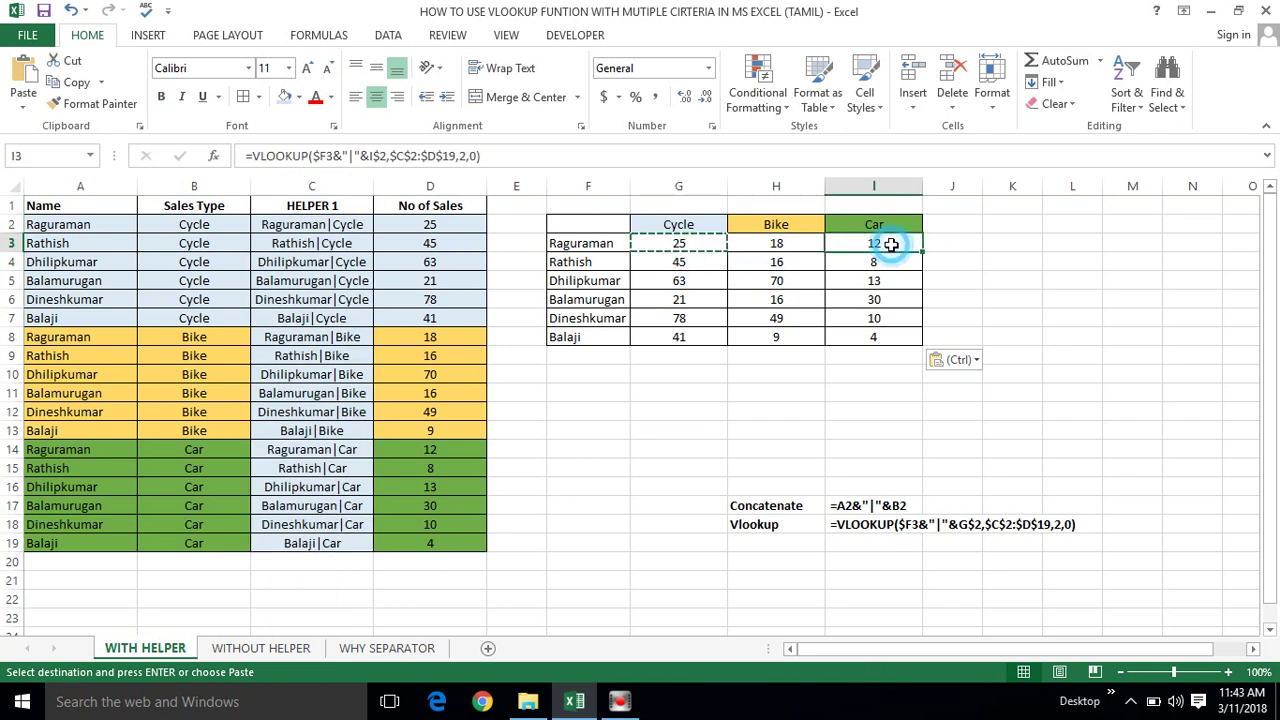
pyautogui.click(718, 280)
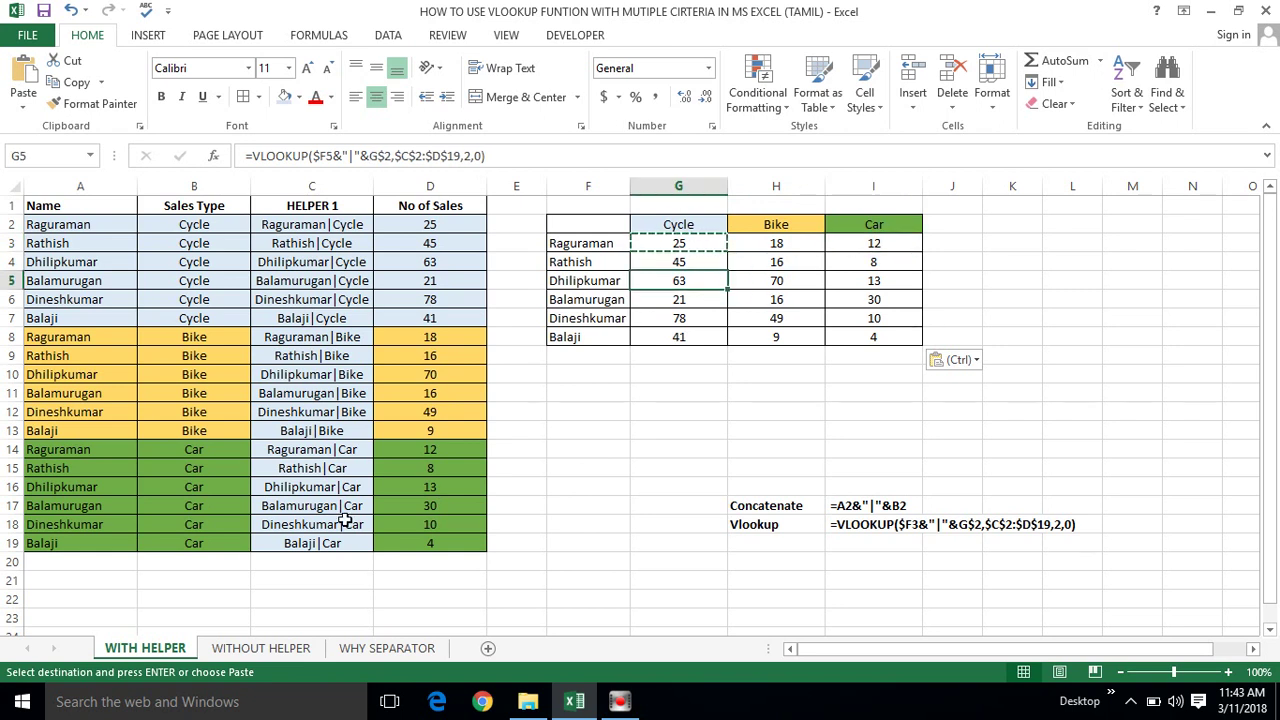
pyautogui.click(360, 546)
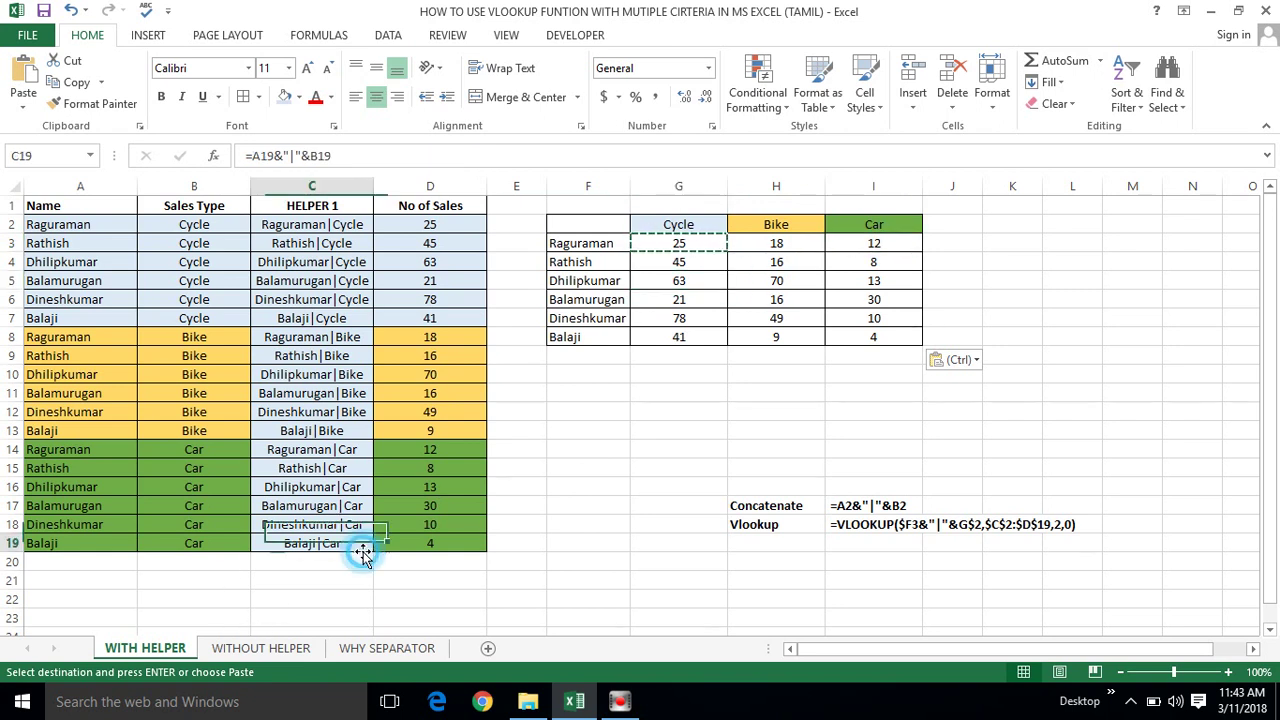
# On the WITHOUT HELPER sheet, select the F3:H8 array results and delete them.
pyautogui.click(268, 650)
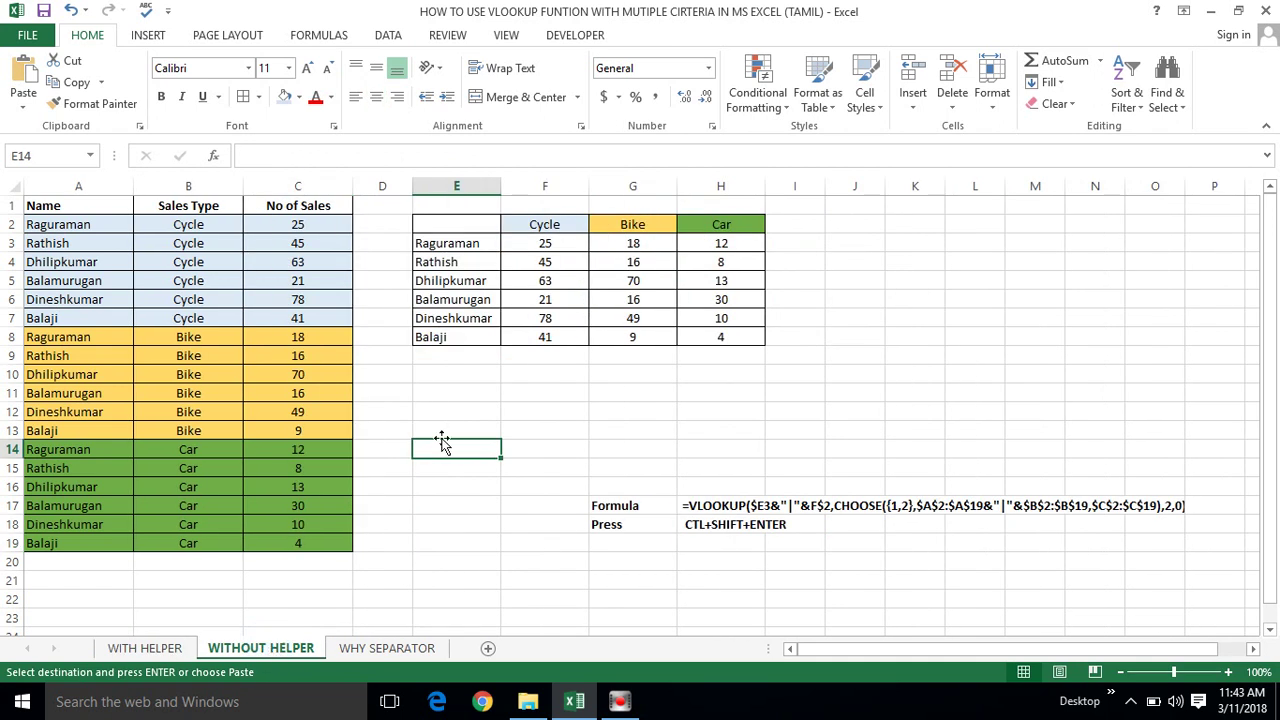
pyautogui.click(543, 248)
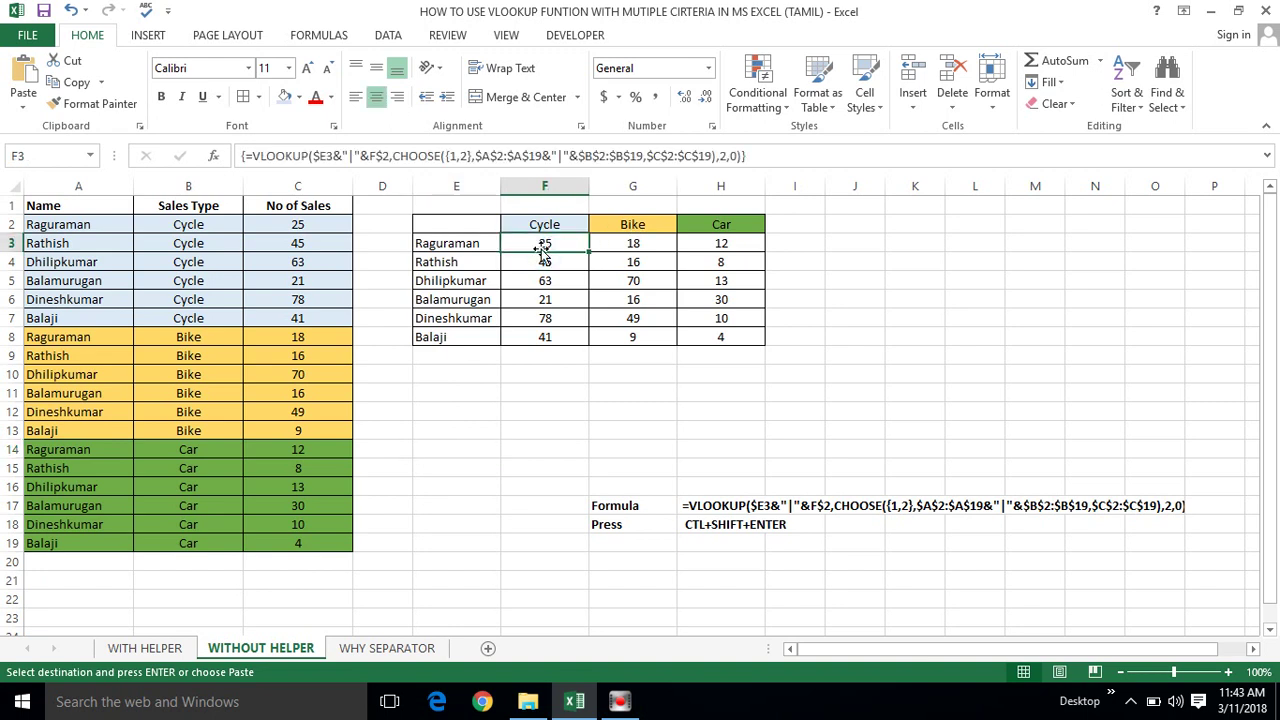
pyautogui.hotkey('shift', 'Right')
pyautogui.hotkey('shift', 'Right')
pyautogui.hotkey('ctrl', 'v')
pyautogui.hotkey('shift', 'Down')
pyautogui.hotkey('shift', 'Down')
pyautogui.hotkey('shift', 'Down')
pyautogui.hotkey('shift', 'Down')
pyautogui.hotkey('shift', 'Down')
pyautogui.hotkey('ctrl', 'v')
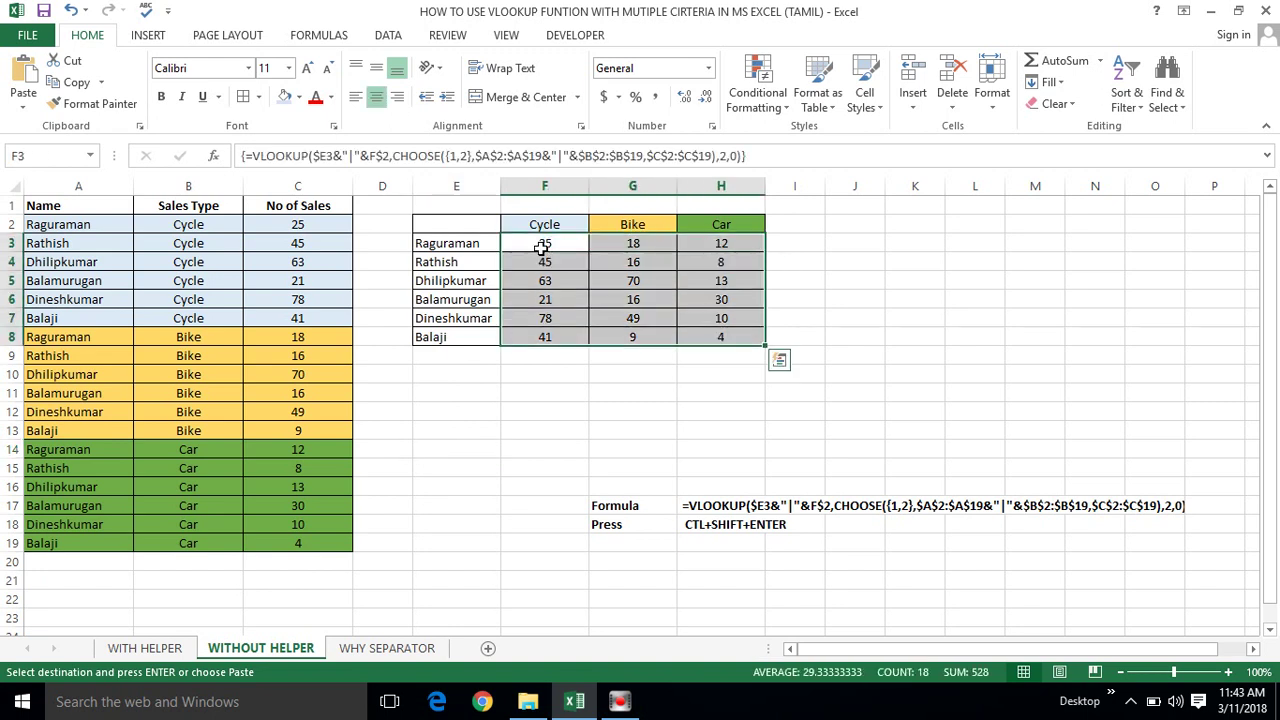
pyautogui.press('Delete')
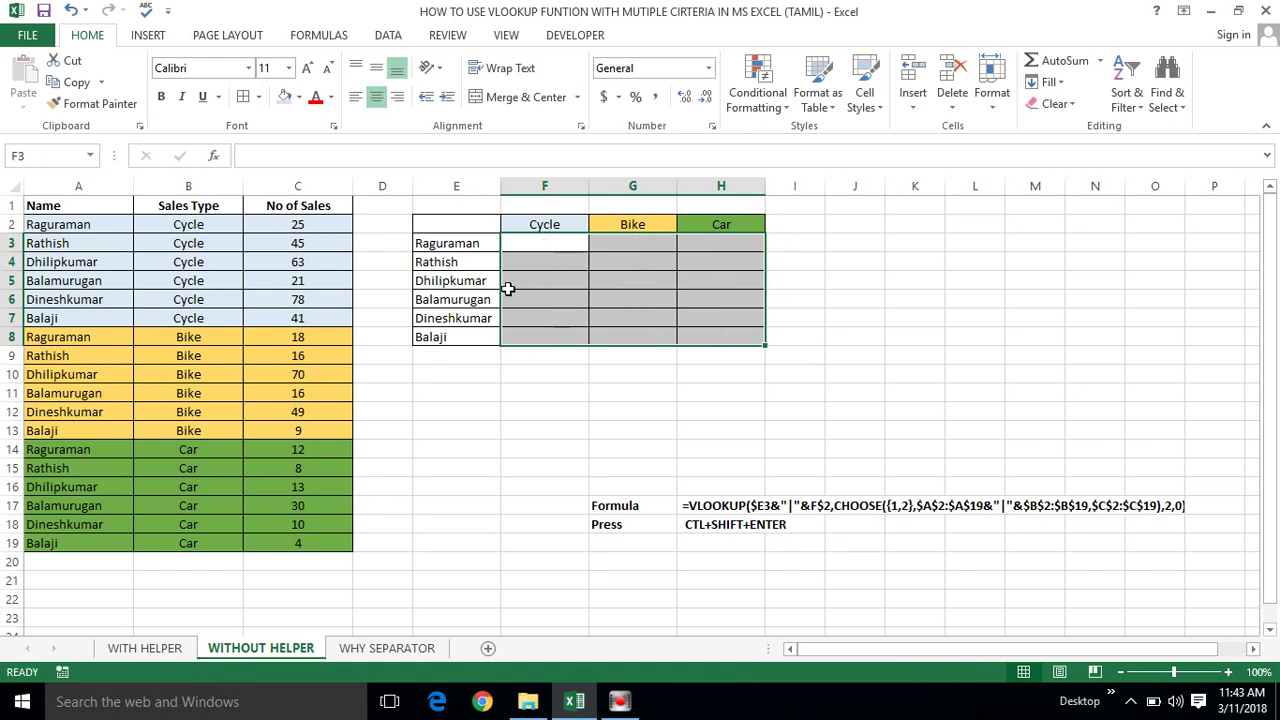
pyautogui.click(508, 288)
pyautogui.click(530, 243)
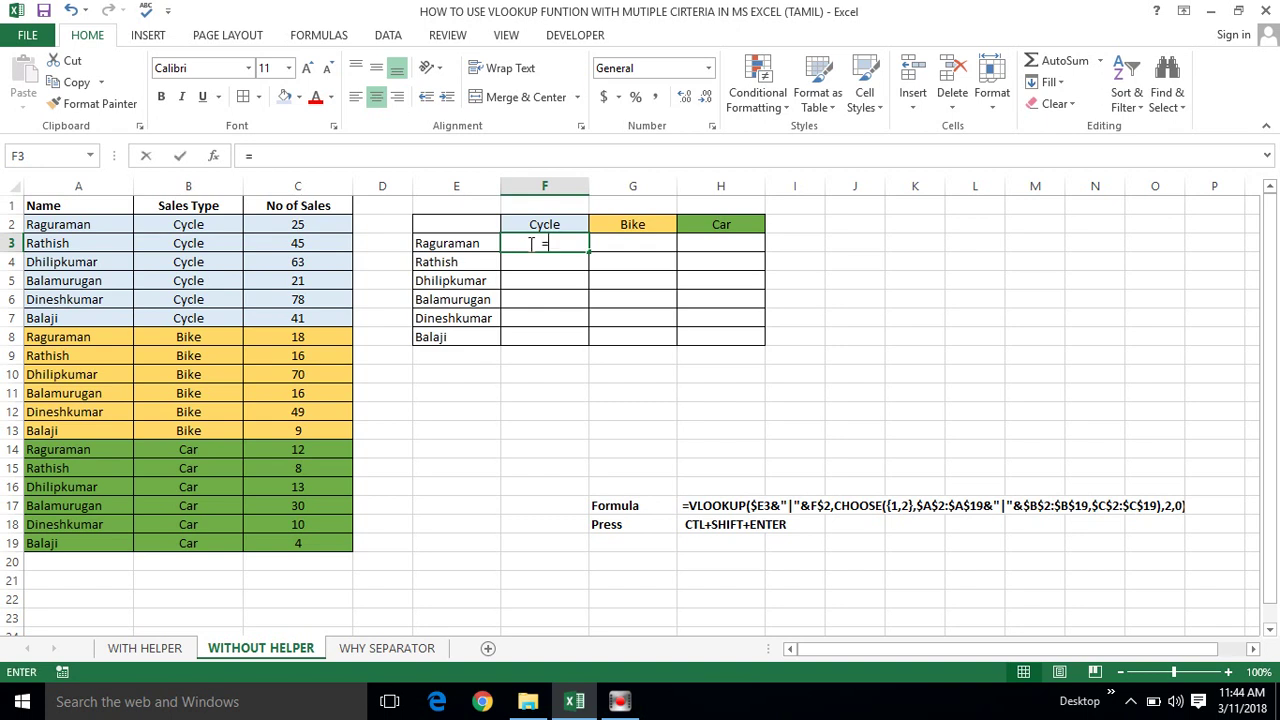
# Begin F3 as =VLOOKUP($E3&"|"&F$2, with the column of E3 and the row of F2 locked.
pyautogui.write('=')
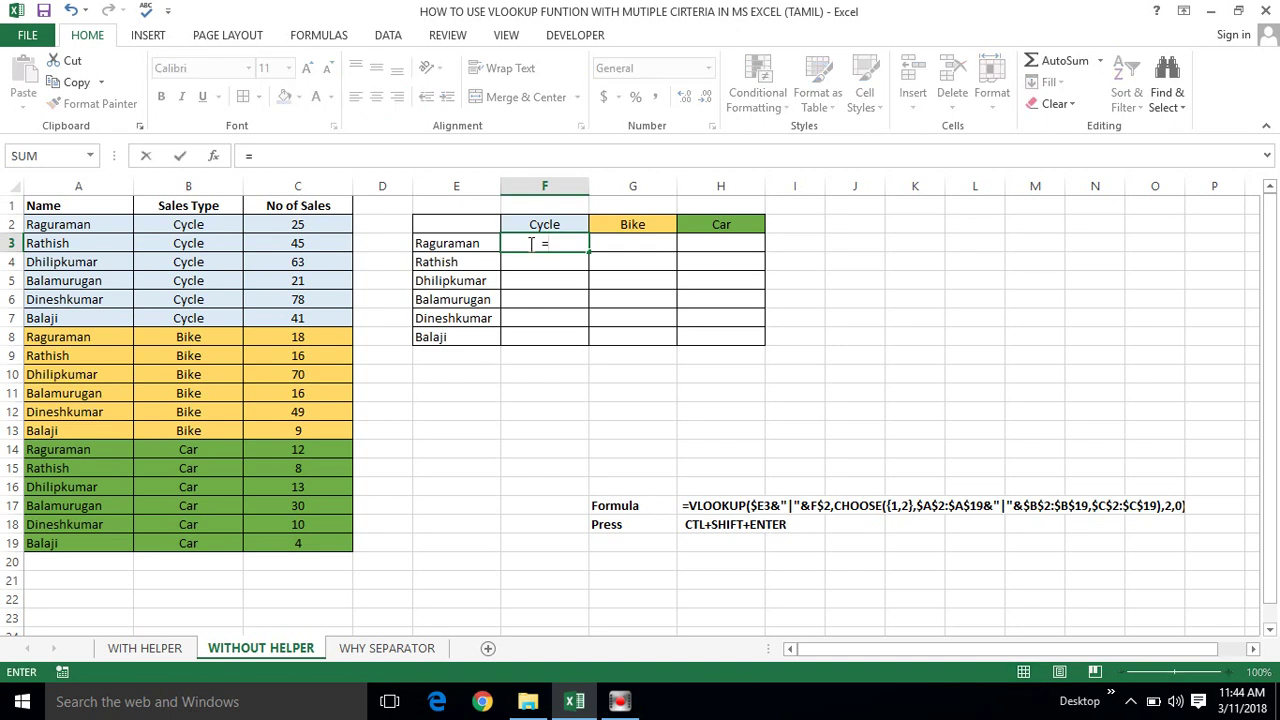
pyautogui.write('vlo')
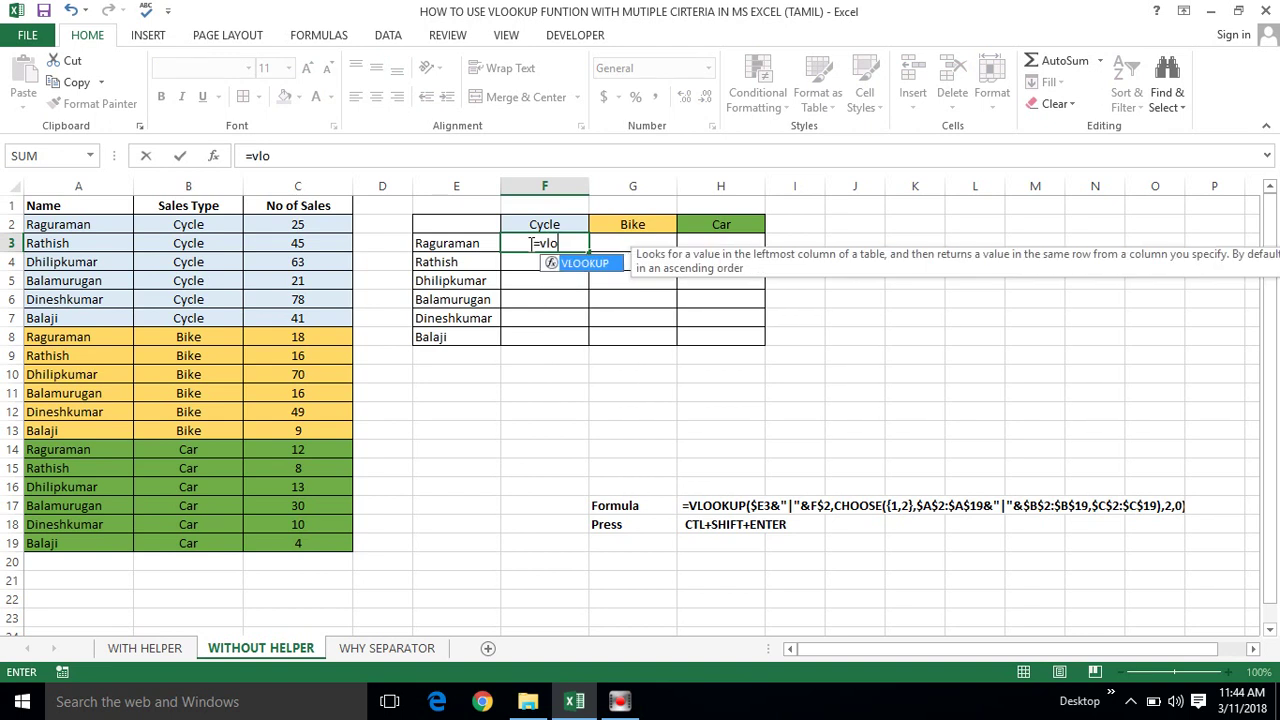
pyautogui.press('Tab')
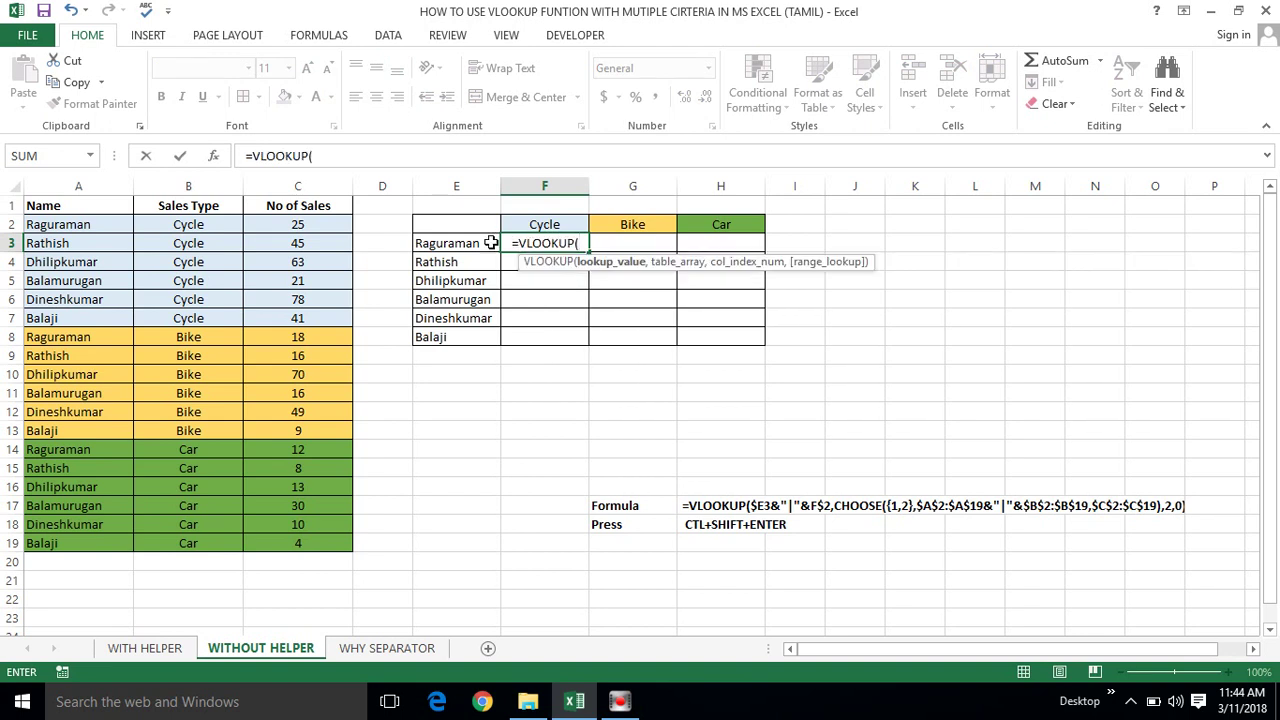
pyautogui.click(457, 245)
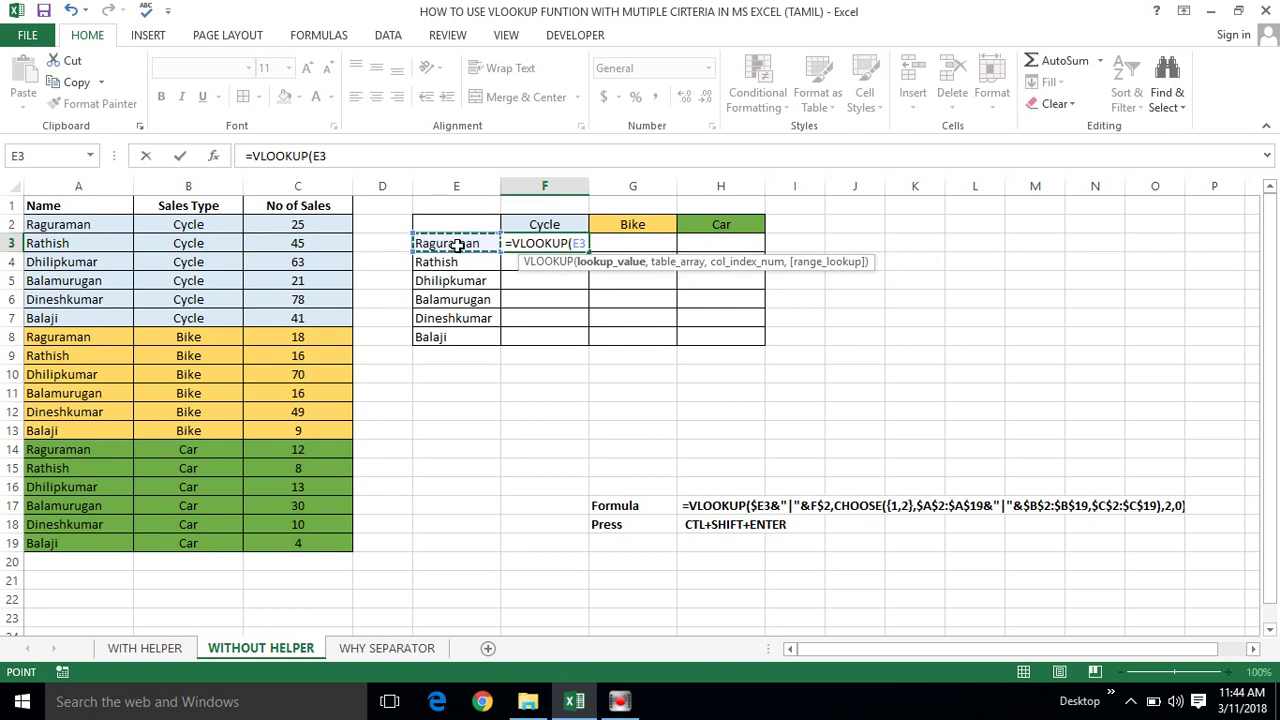
pyautogui.write('&')
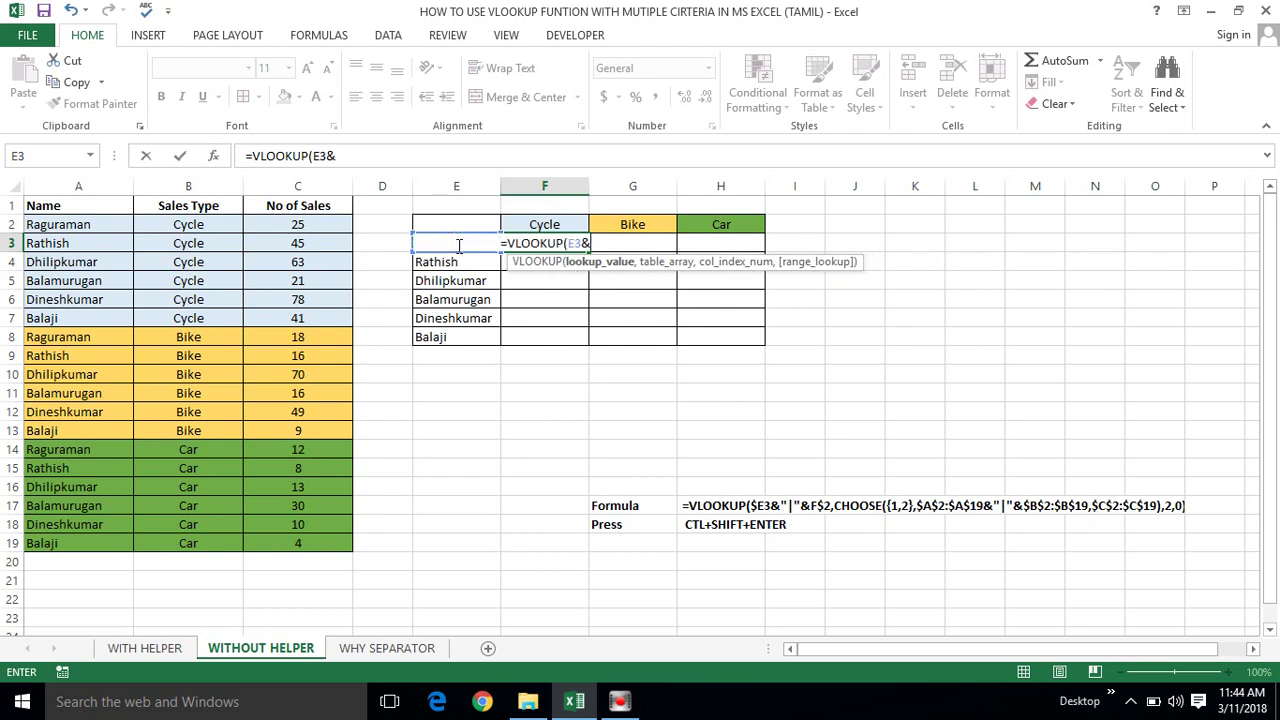
pyautogui.write('"|')
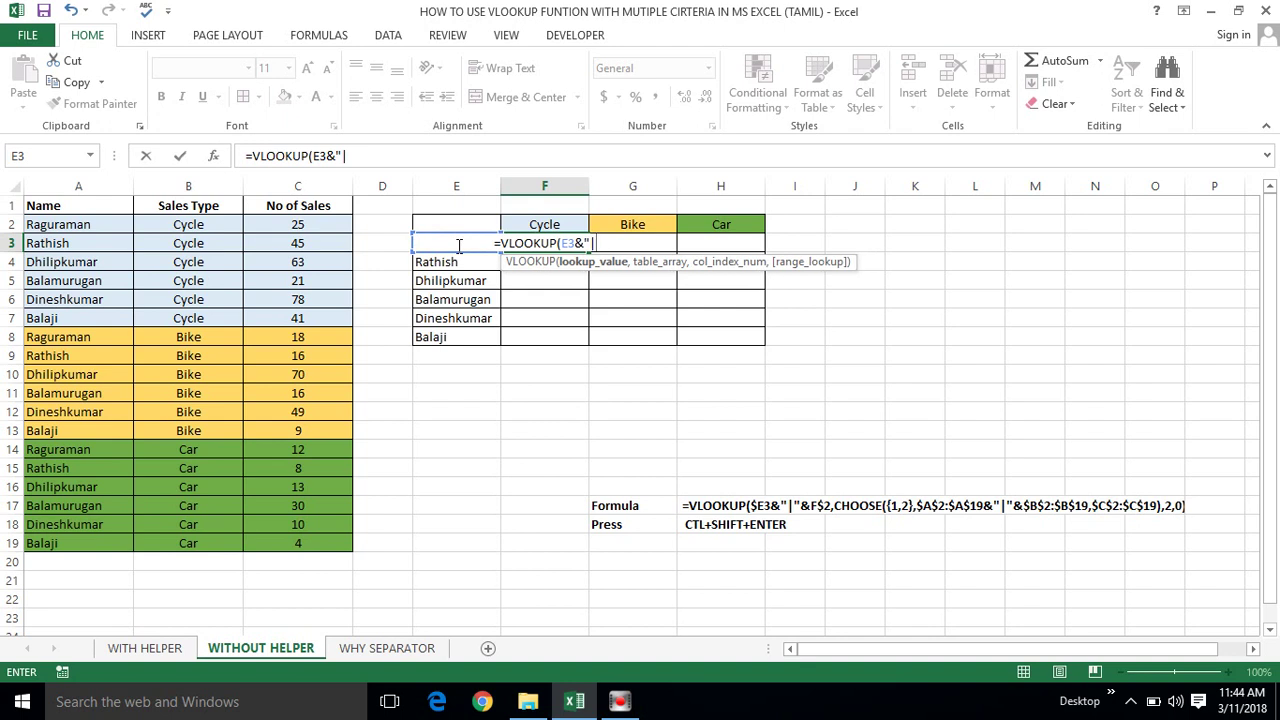
pyautogui.write('"')
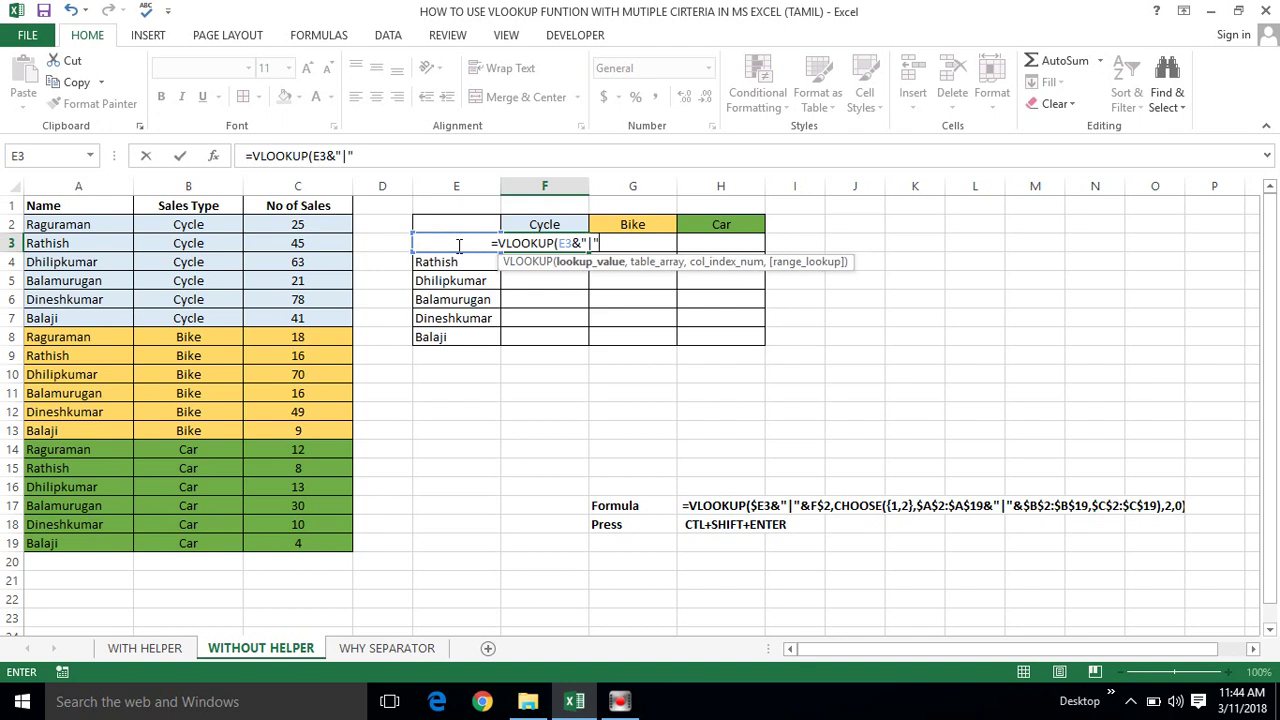
pyautogui.write('&')
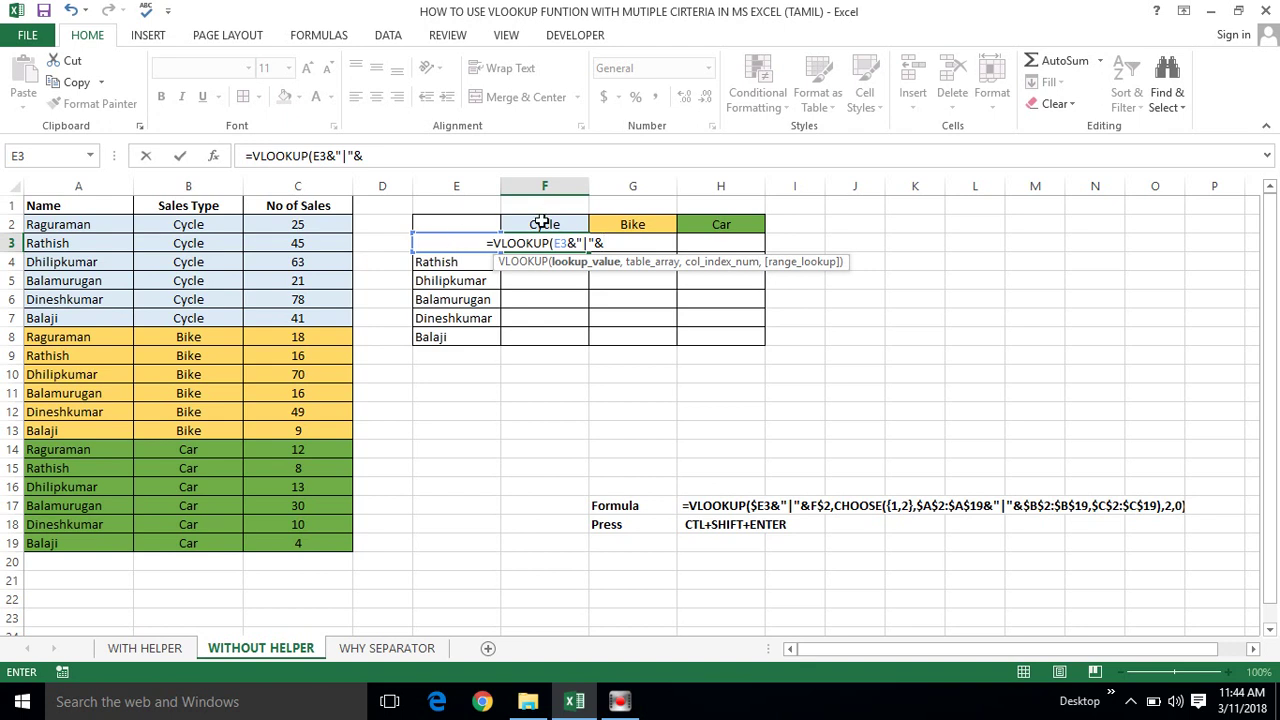
pyautogui.click(541, 221)
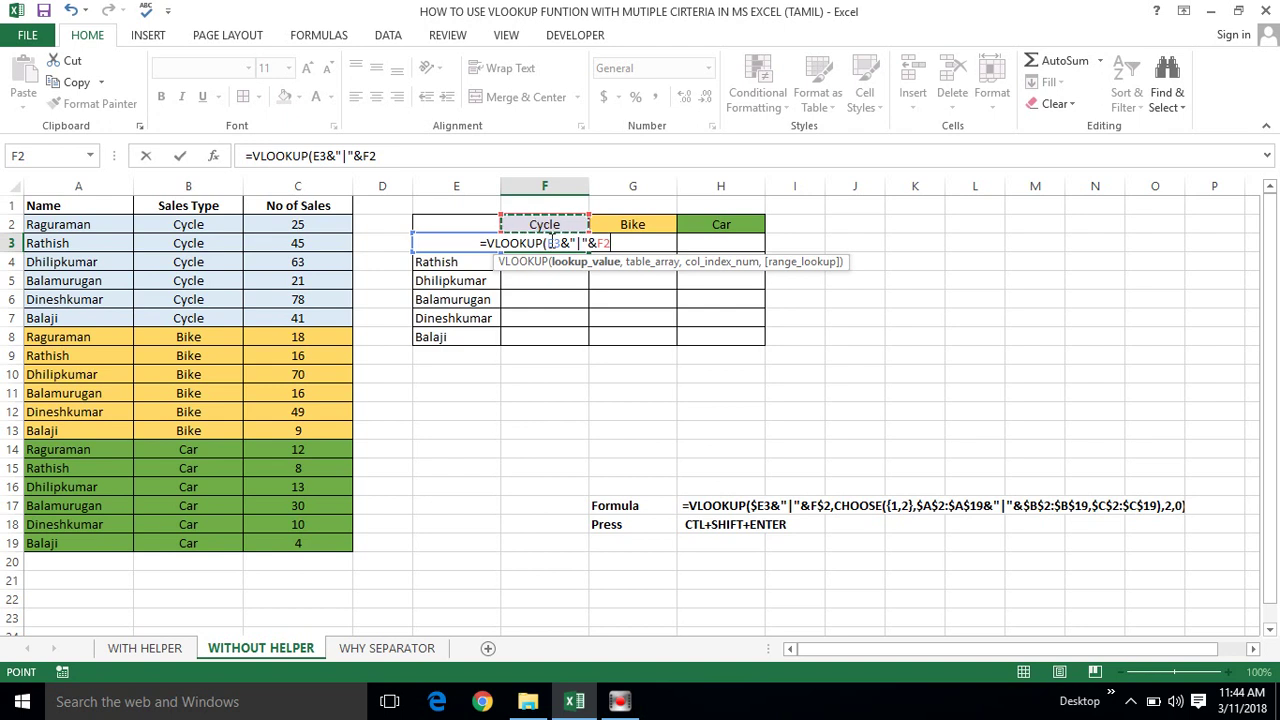
pyautogui.click(549, 243)
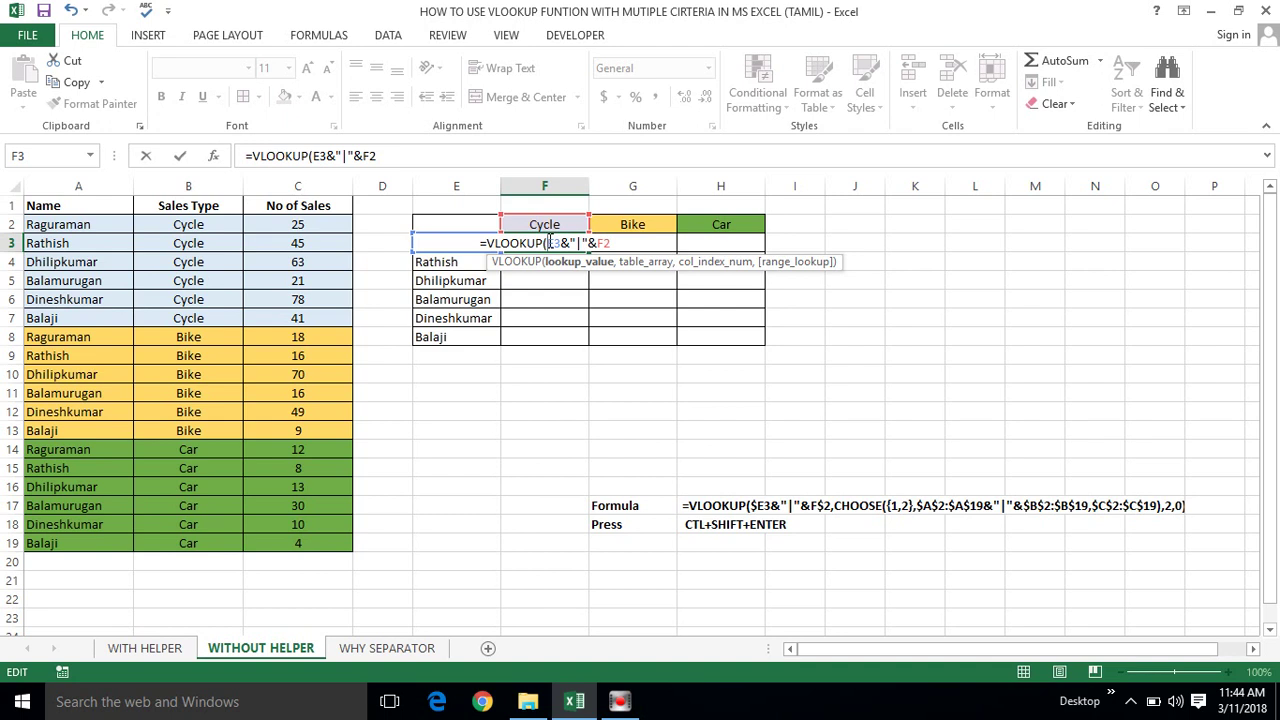
pyautogui.write('$')
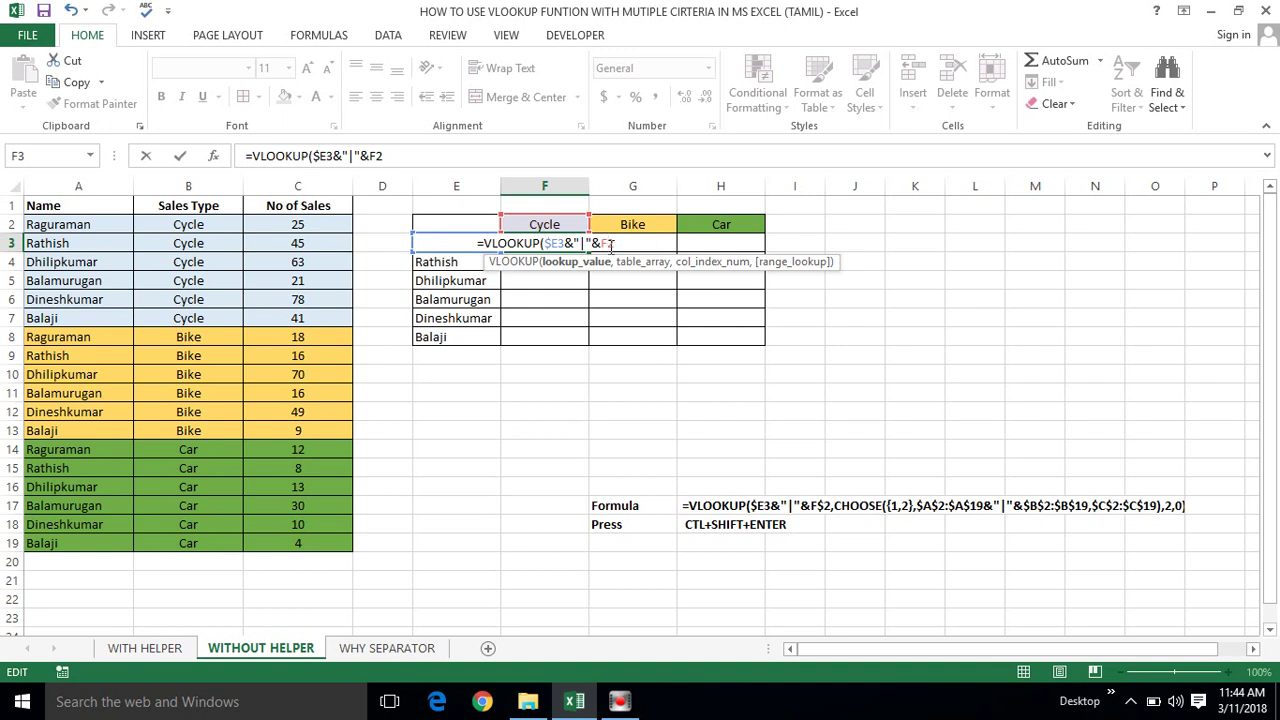
pyautogui.write('$')
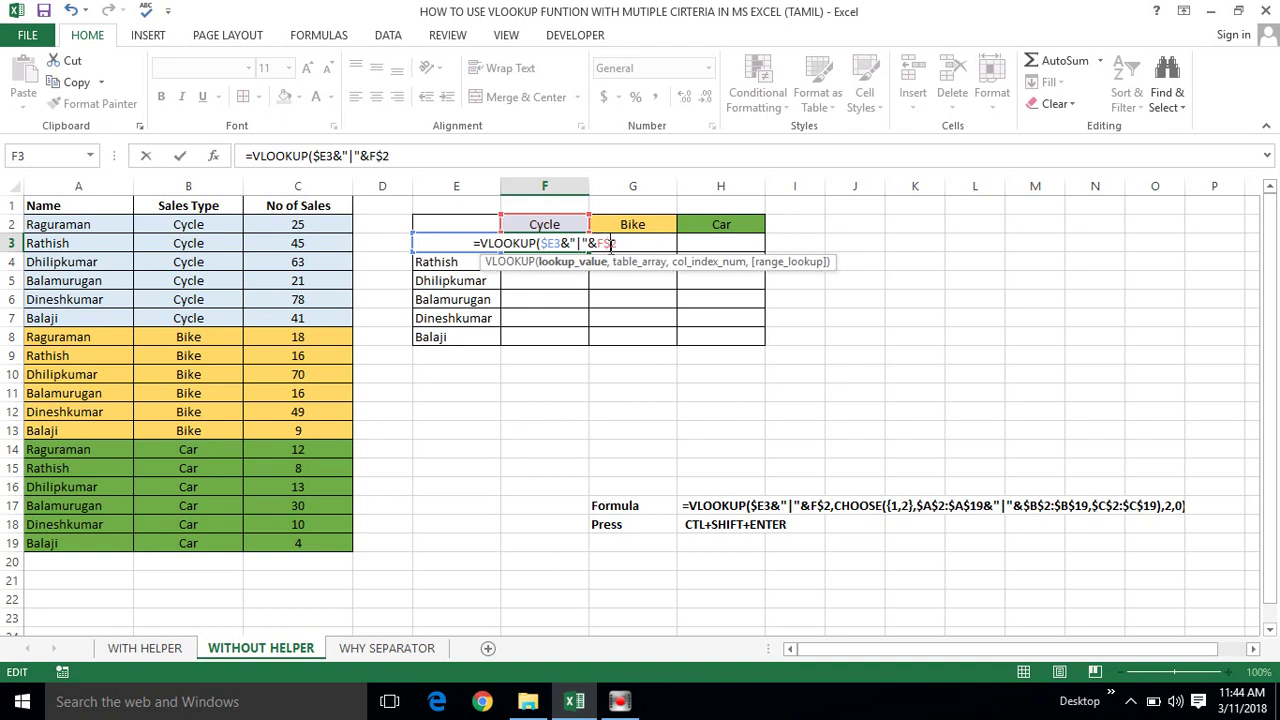
pyautogui.click(541, 244)
pyautogui.click(613, 243)
# Continue the formula with CHOOSE({1,2}, to start the two-column lookup array.
pyautogui.write(',cho')
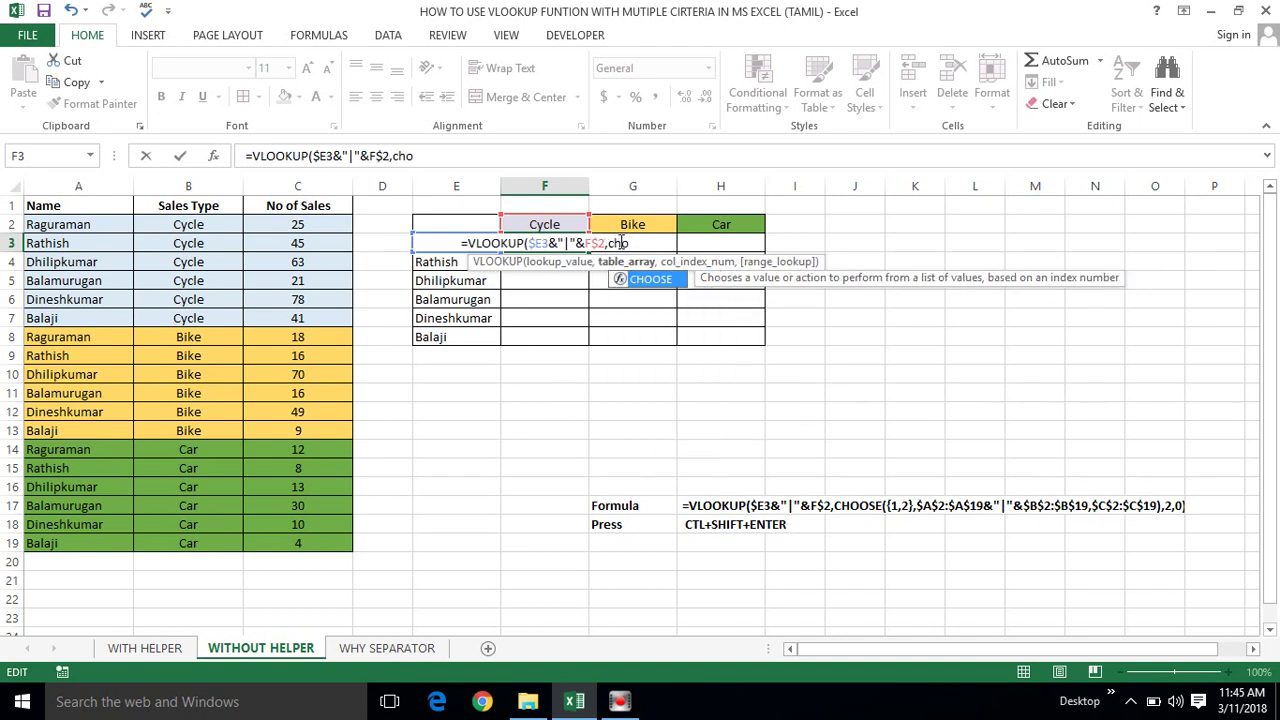
pyautogui.press('Tab')
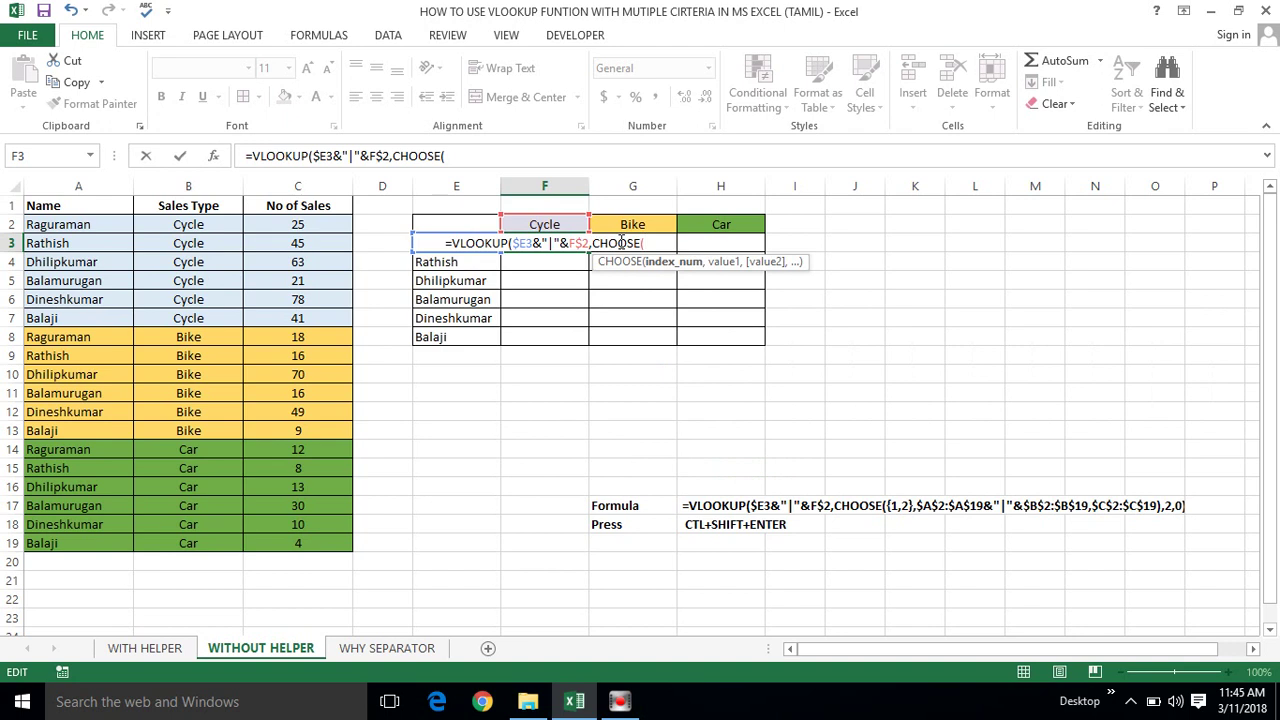
pyautogui.write('{1,2')
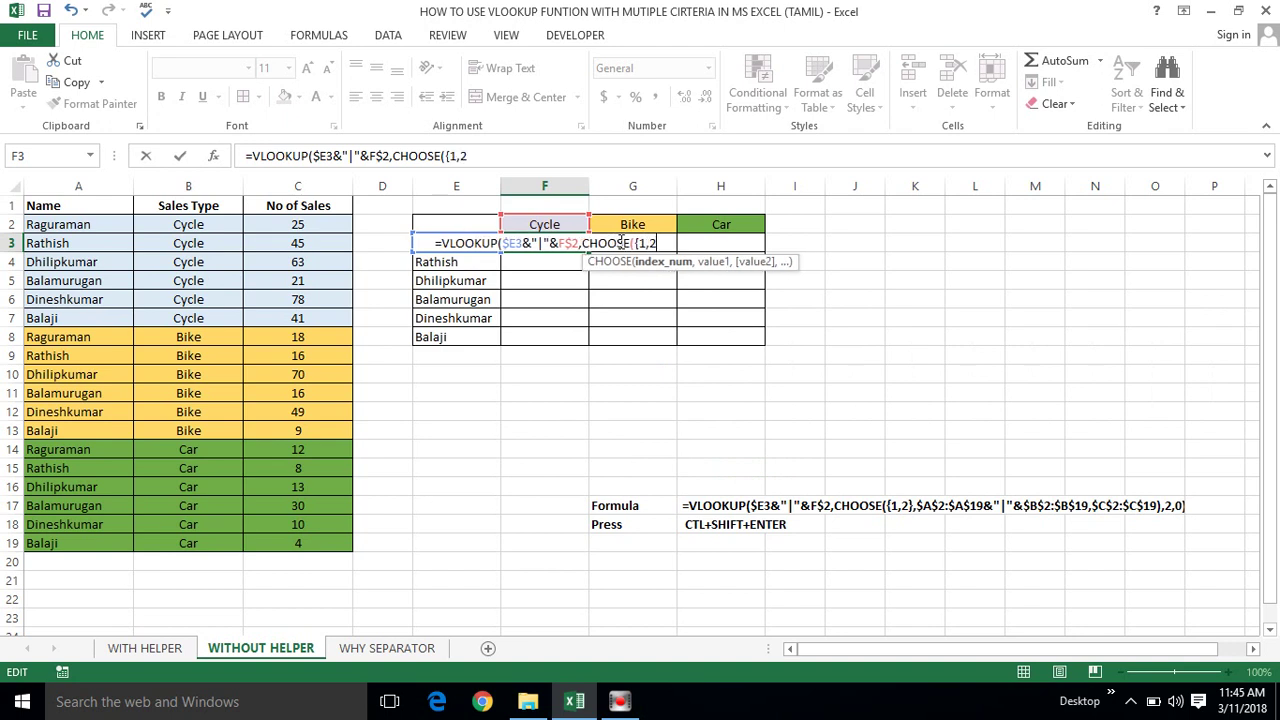
pyautogui.write('}')
pyautogui.write(',')
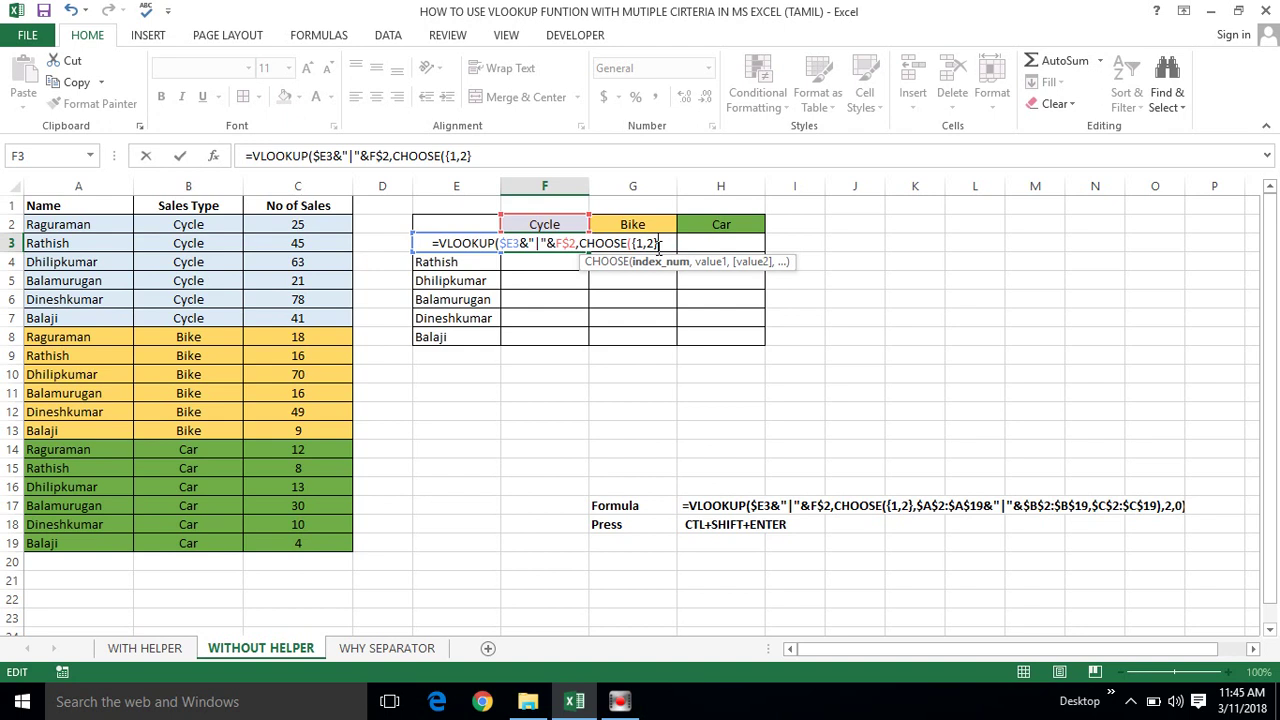
pyautogui.write(',')
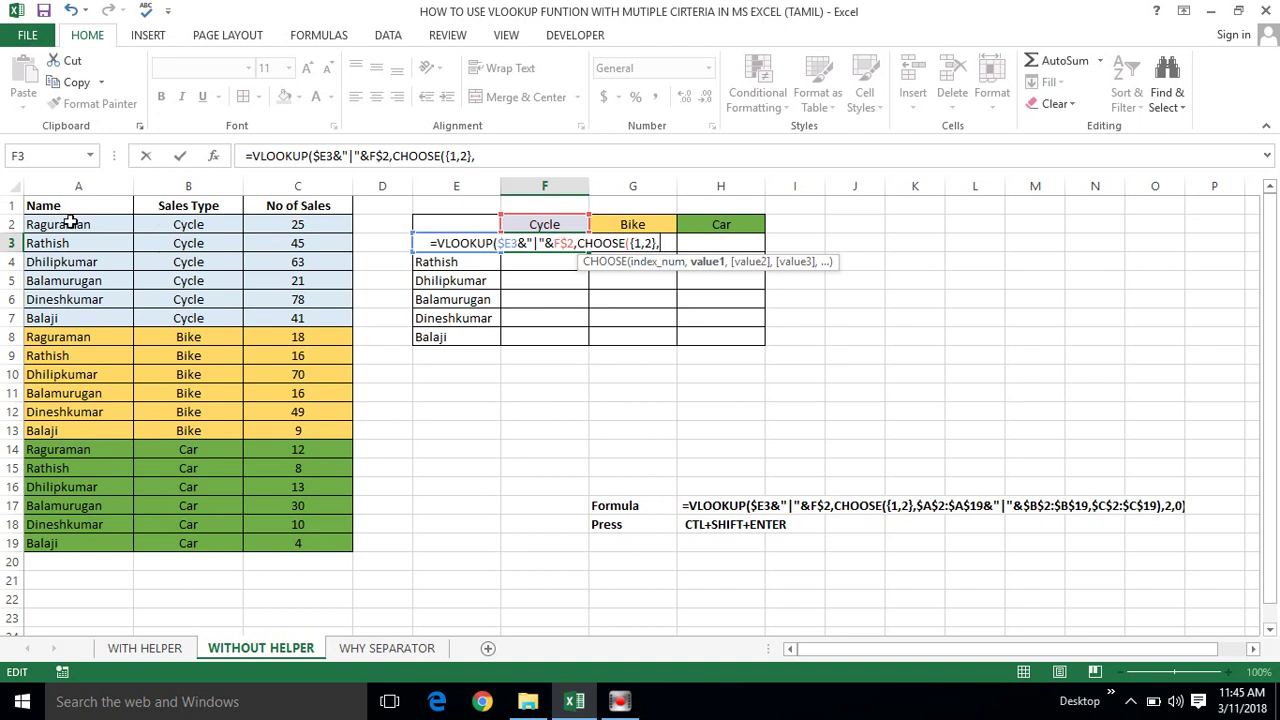
# Add the joined key array $A$2:$A$19&"|"&$B$2:$B$19 as CHOOSE's first column.
pyautogui.click(70, 222)
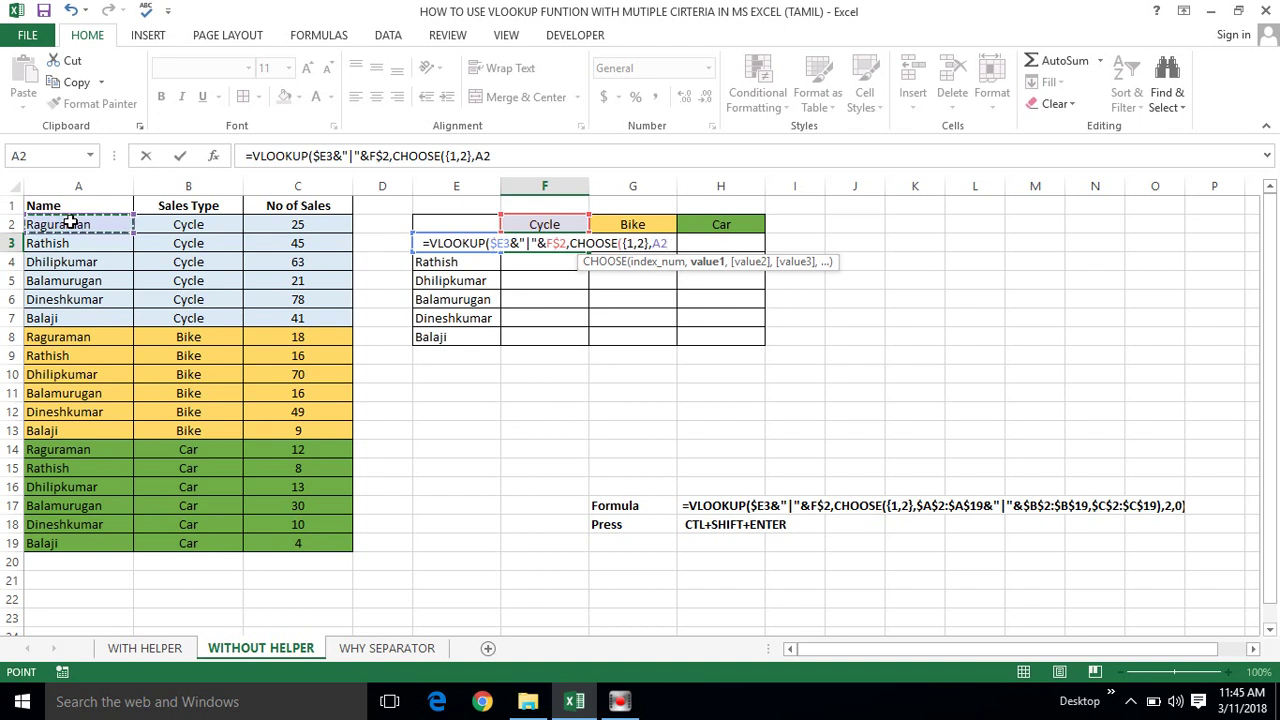
pyautogui.hotkey('ctrl', 'shift', 'Down')
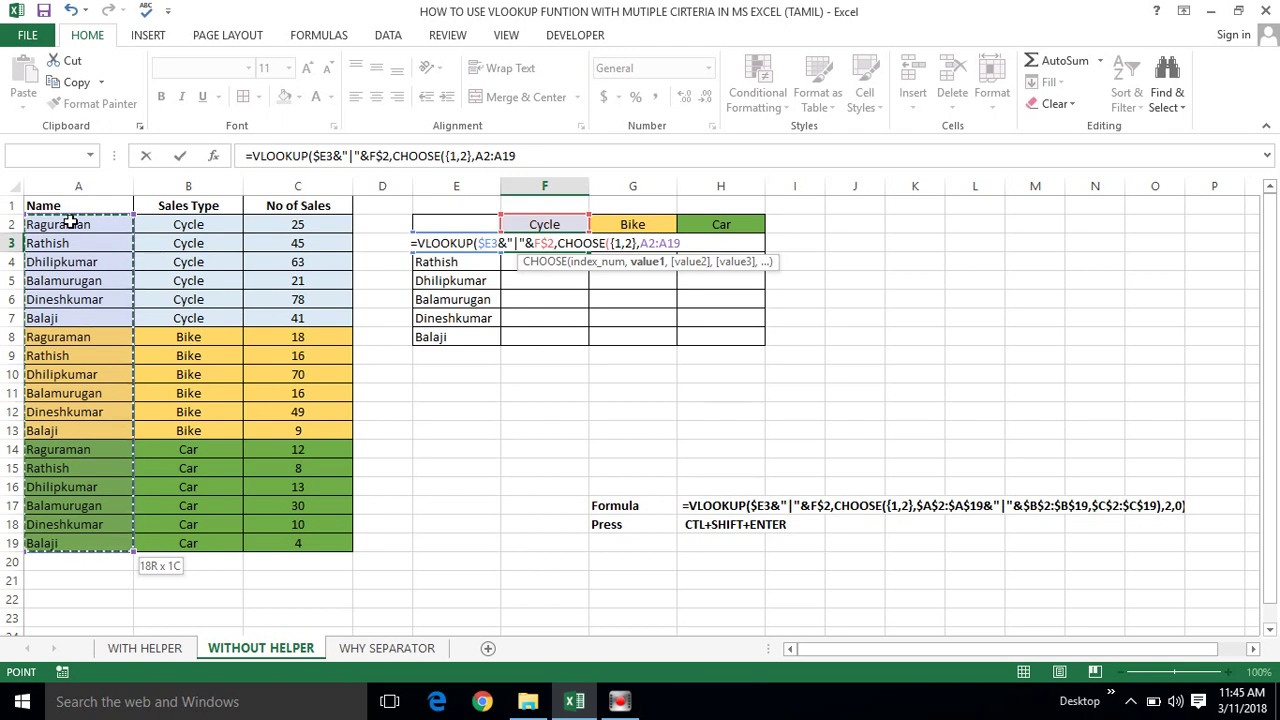
pyautogui.press('F4')
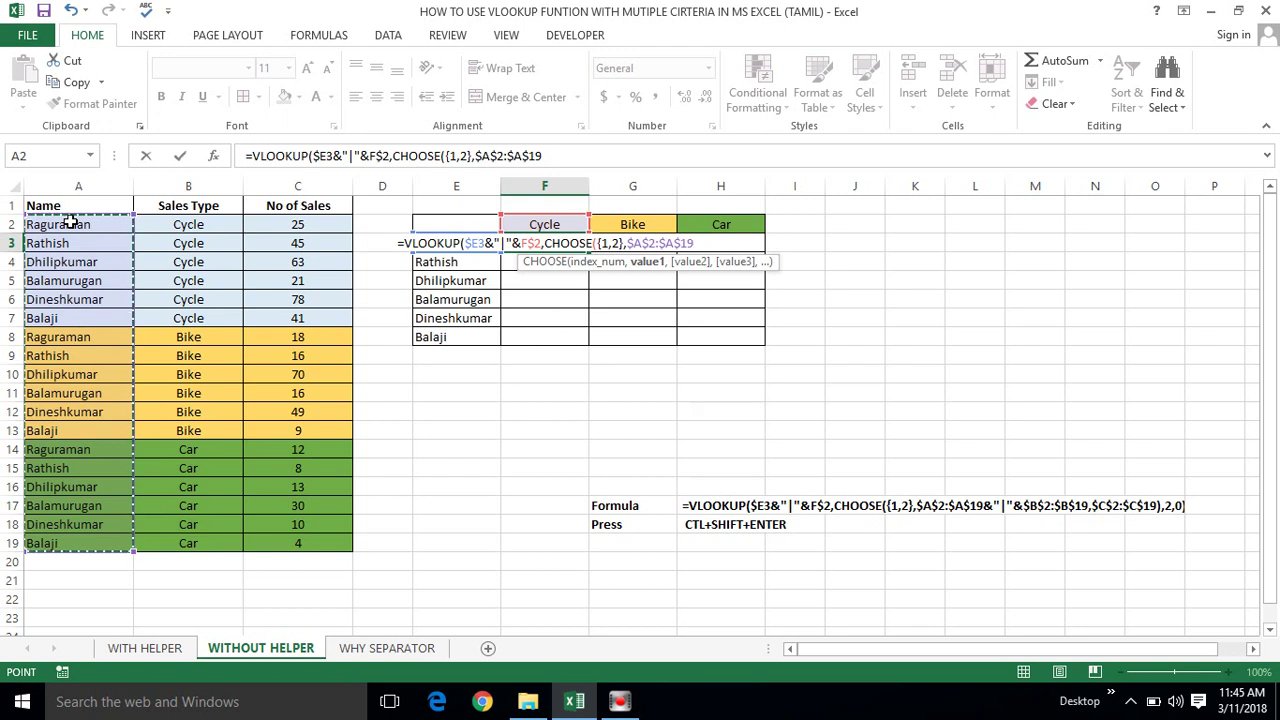
pyautogui.write('&"')
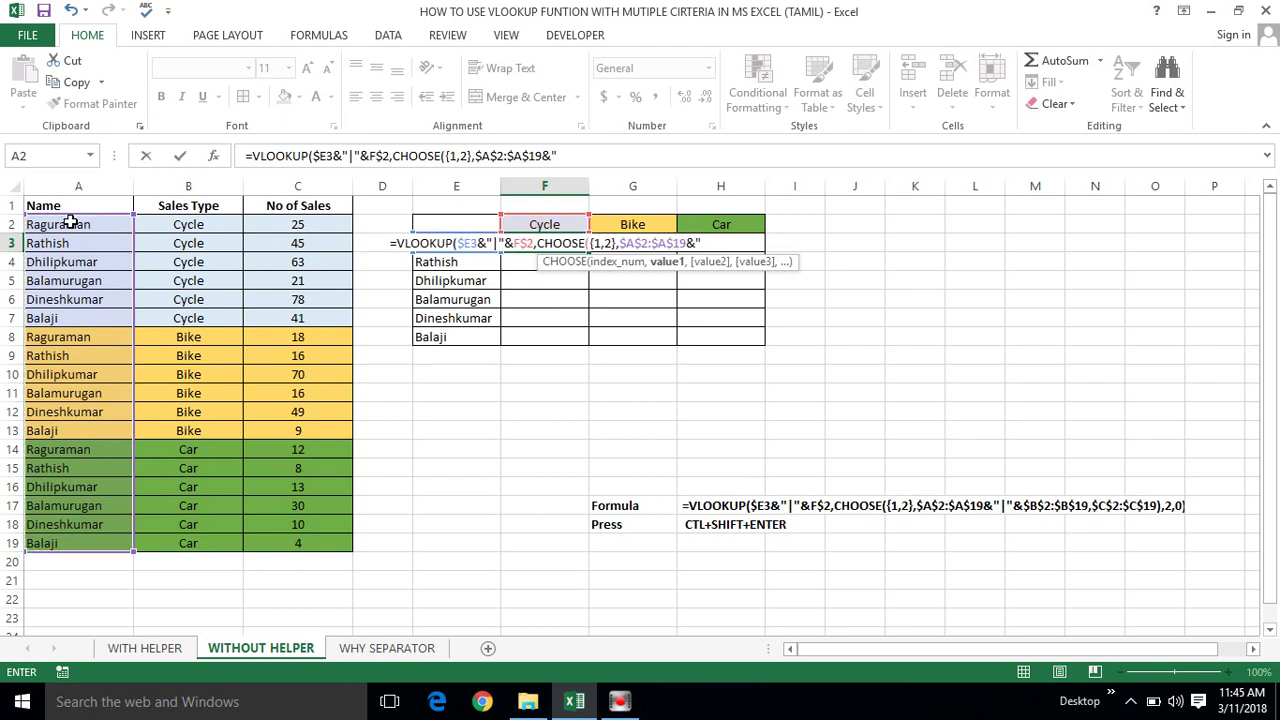
pyautogui.write('|"')
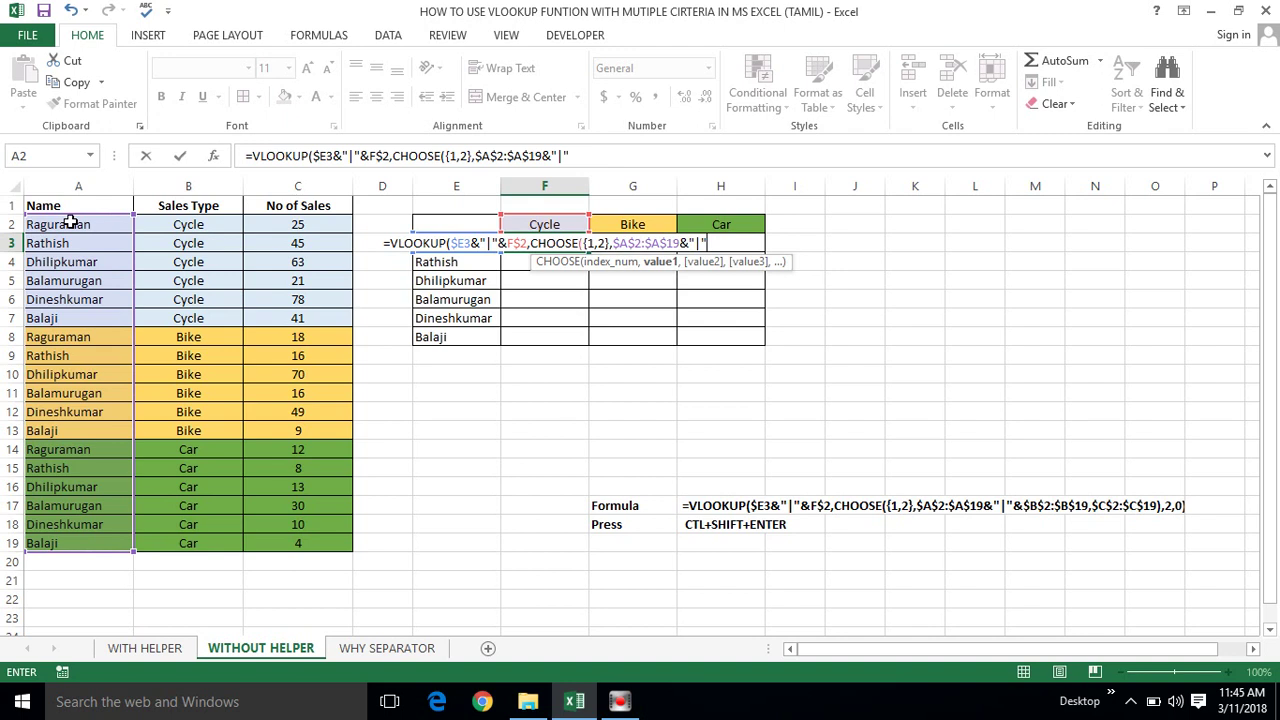
pyautogui.write('&')
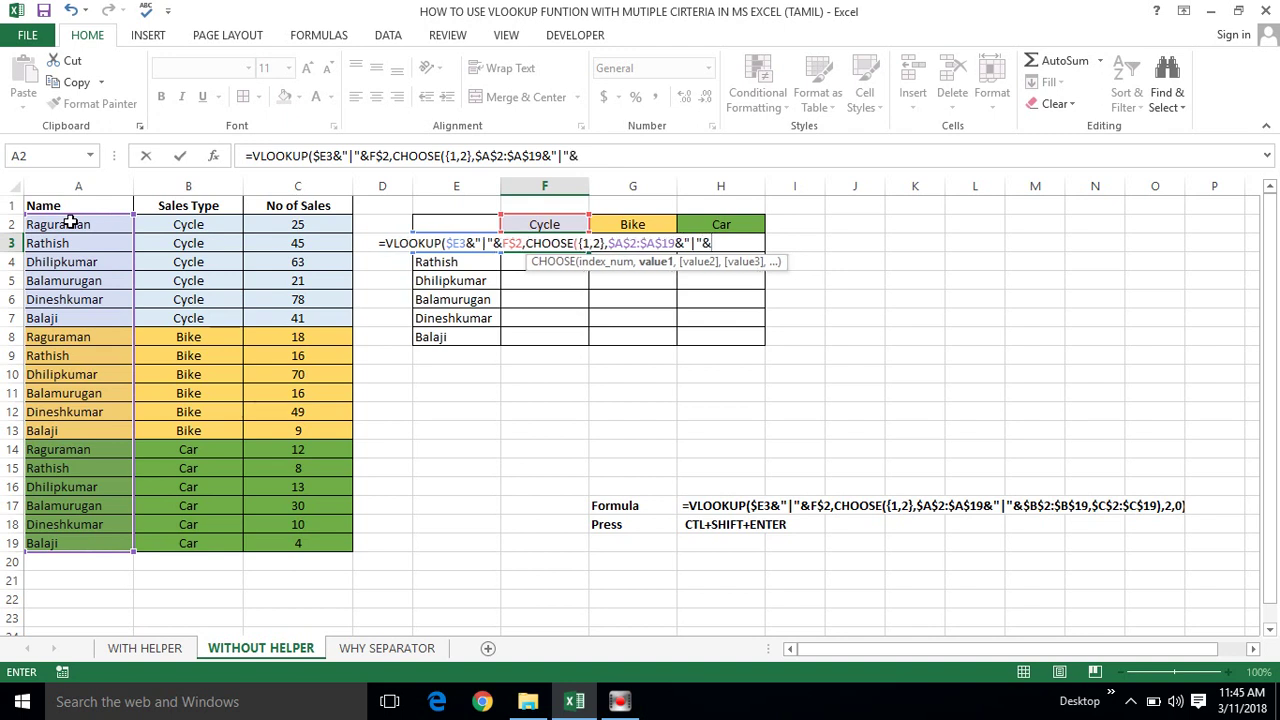
pyautogui.click(180, 222)
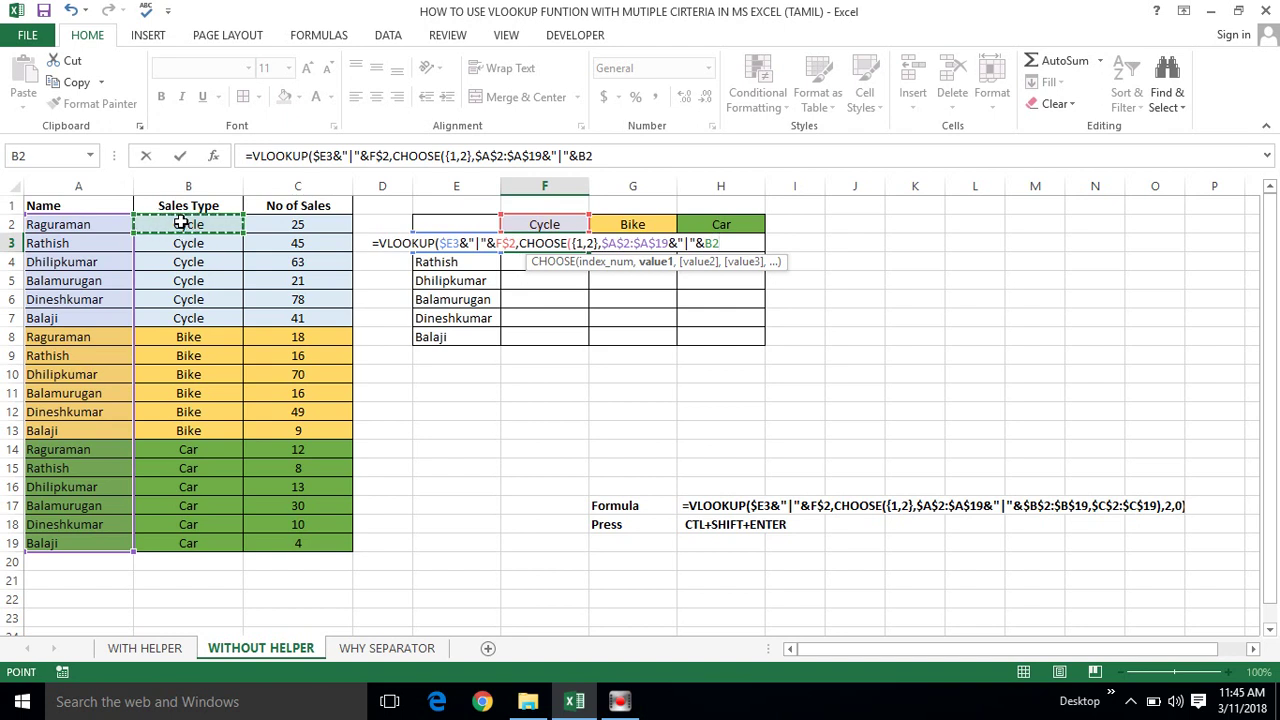
pyautogui.hotkey('ctrl', 'shift', 'Down')
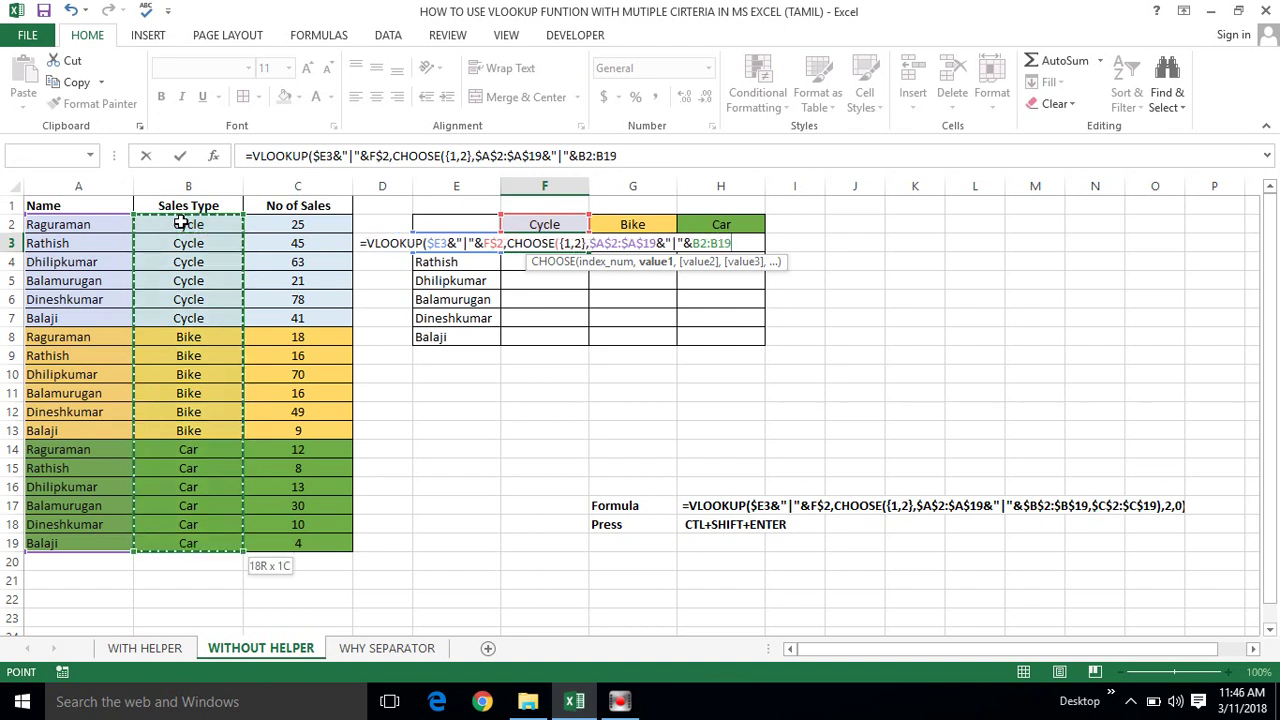
pyautogui.press('F4')
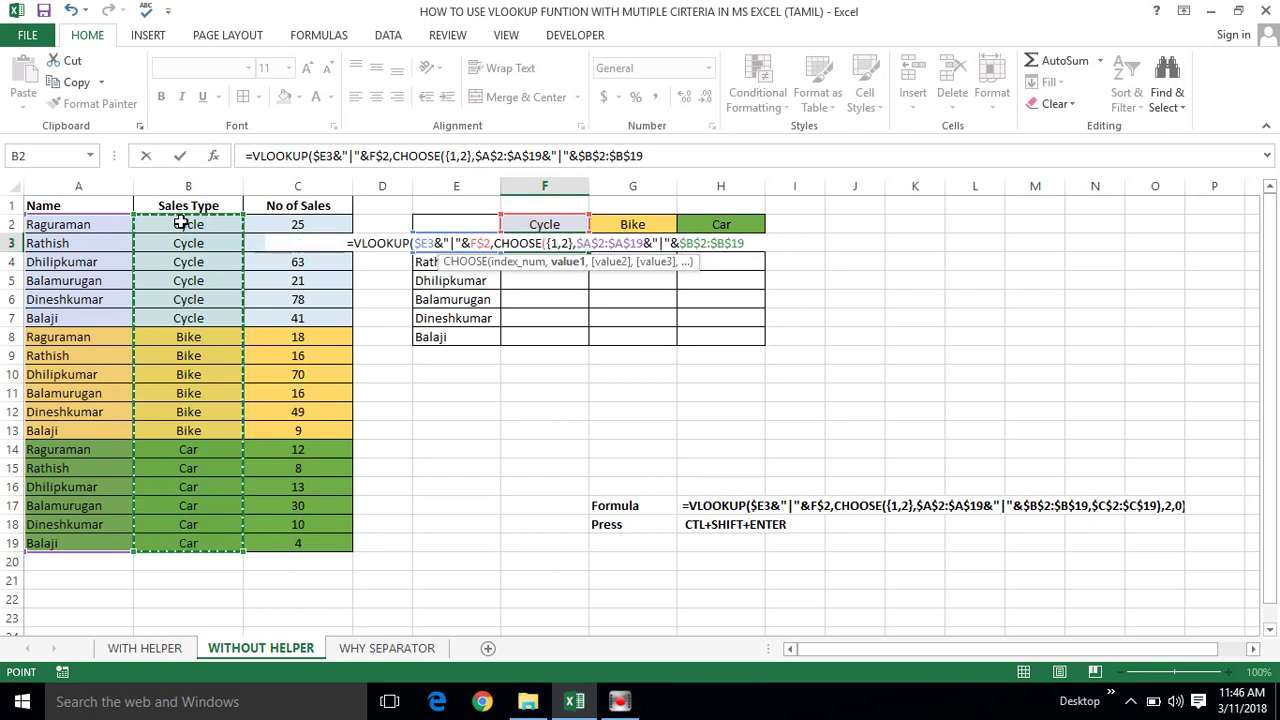
pyautogui.write(',')
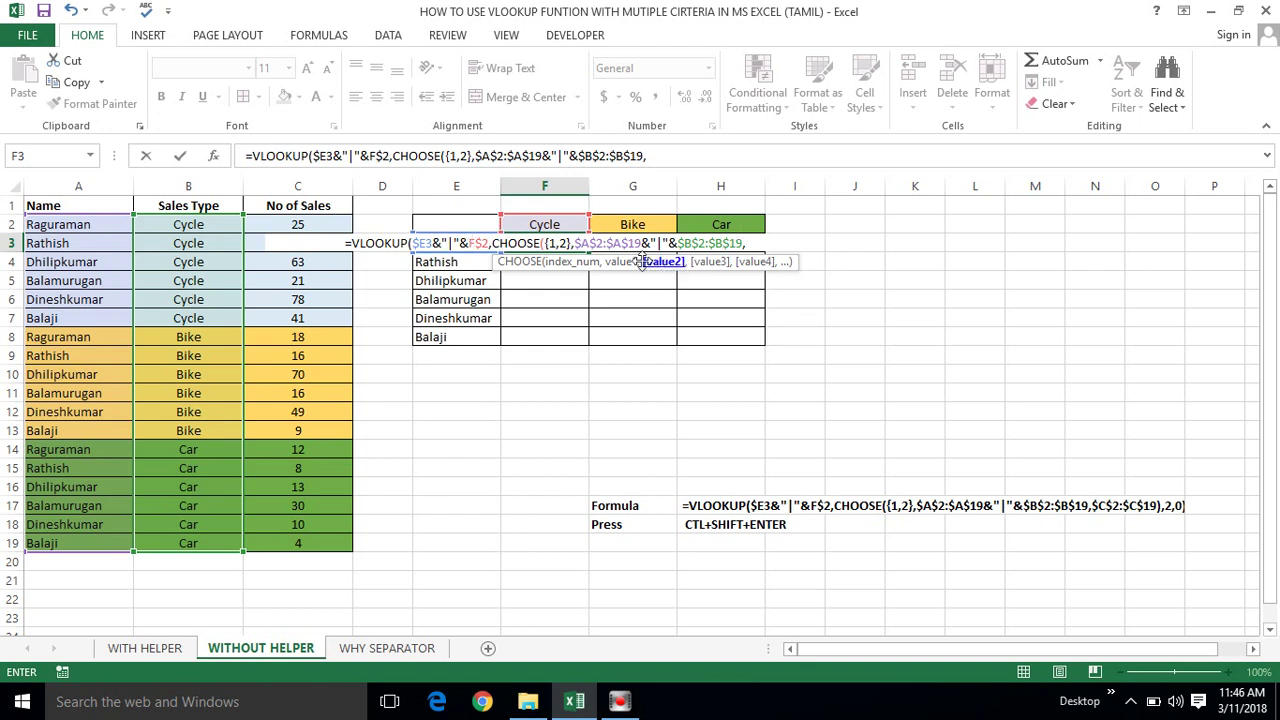
# Add $C$2:$C$19, close with column 2 and exact match 0, and confirm as an array formula returning 25.
pyautogui.click(296, 224)
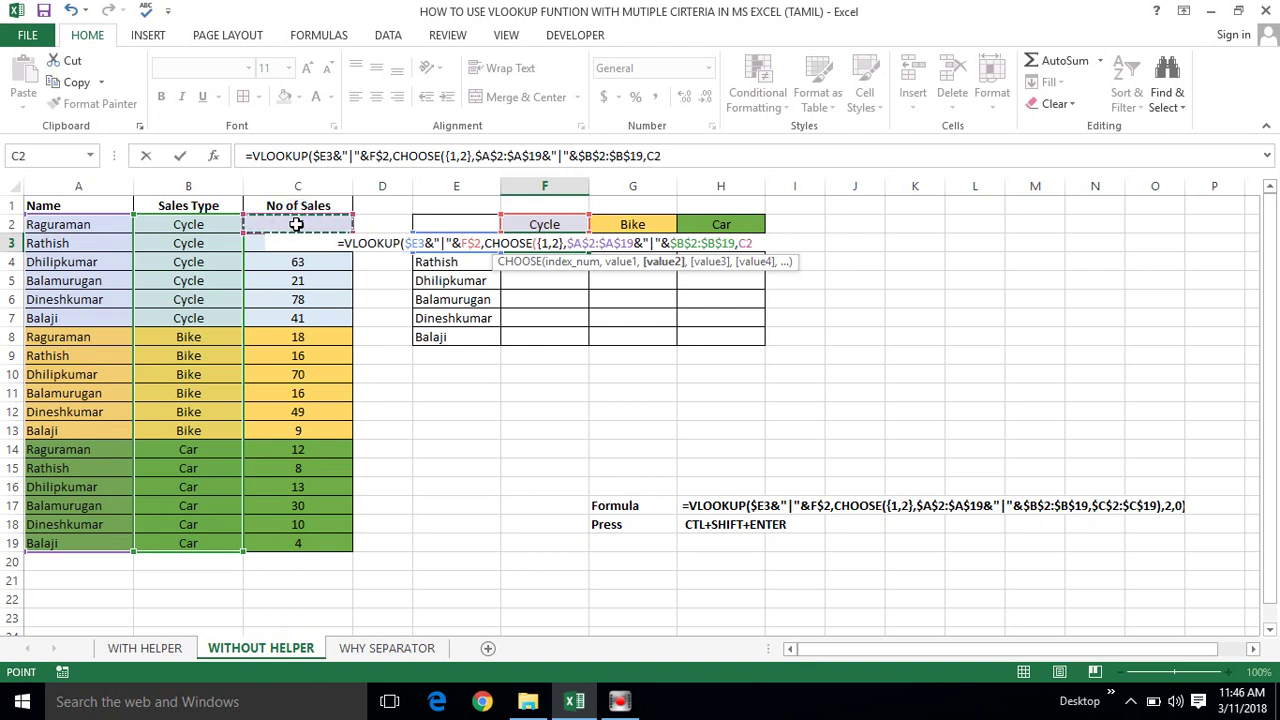
pyautogui.hotkey('ctrl', 'shift', 'Down')
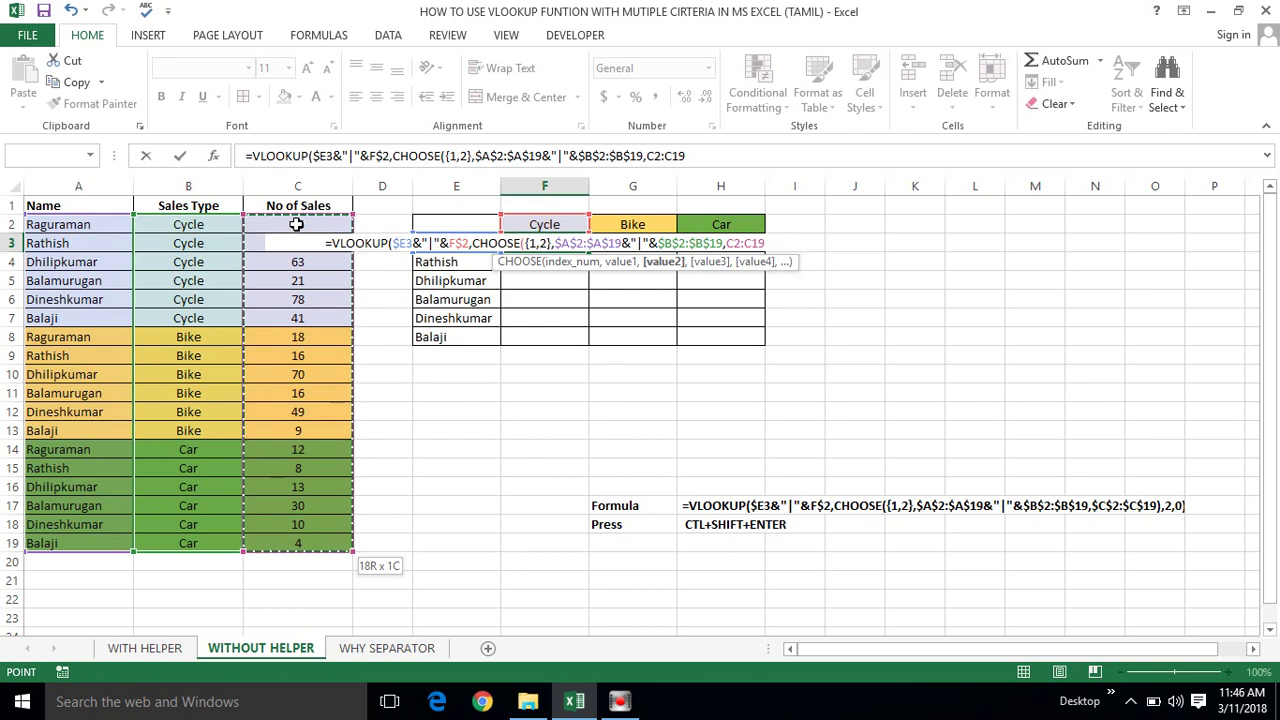
pyautogui.press('F4')
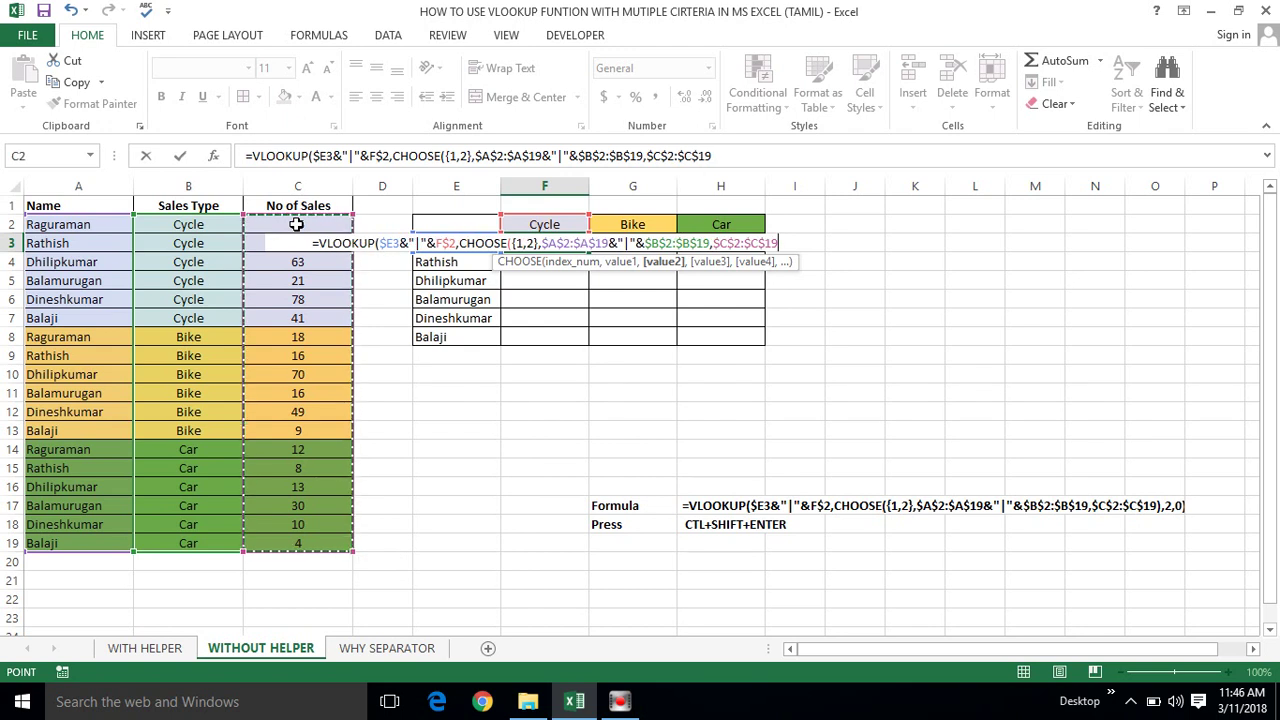
pyautogui.write(')')
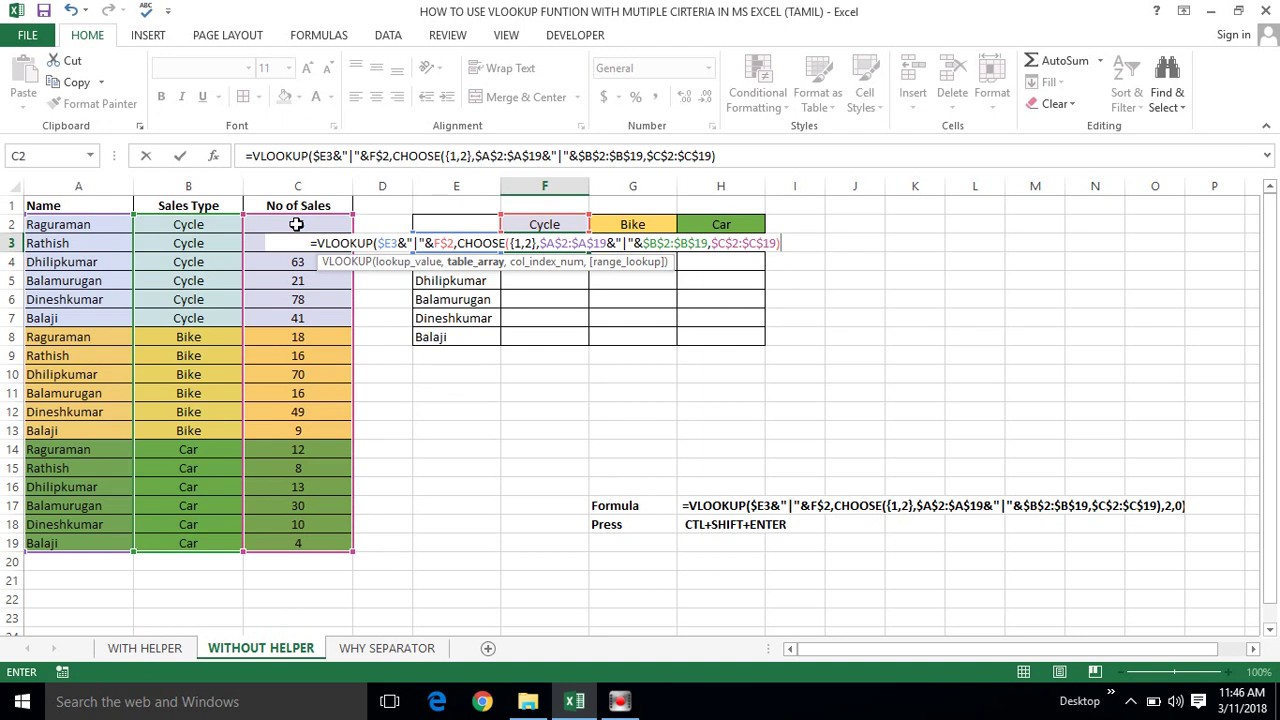
pyautogui.write(',')
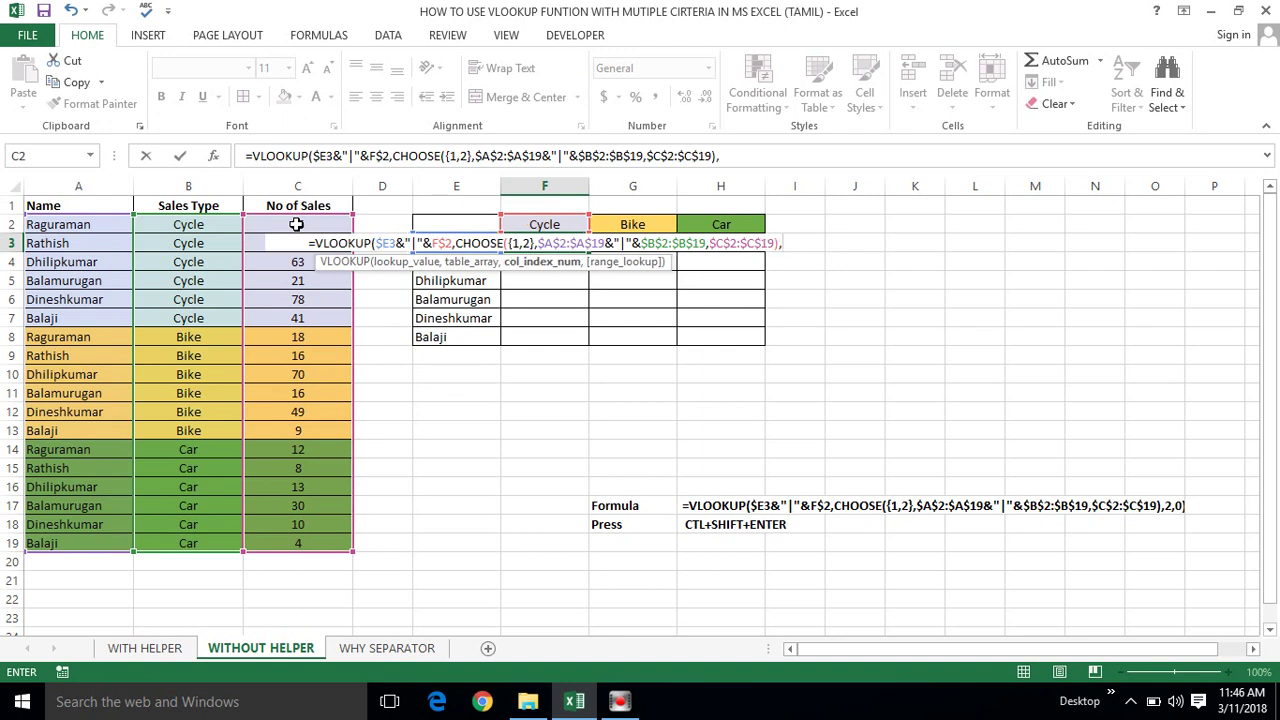
pyautogui.write('2')
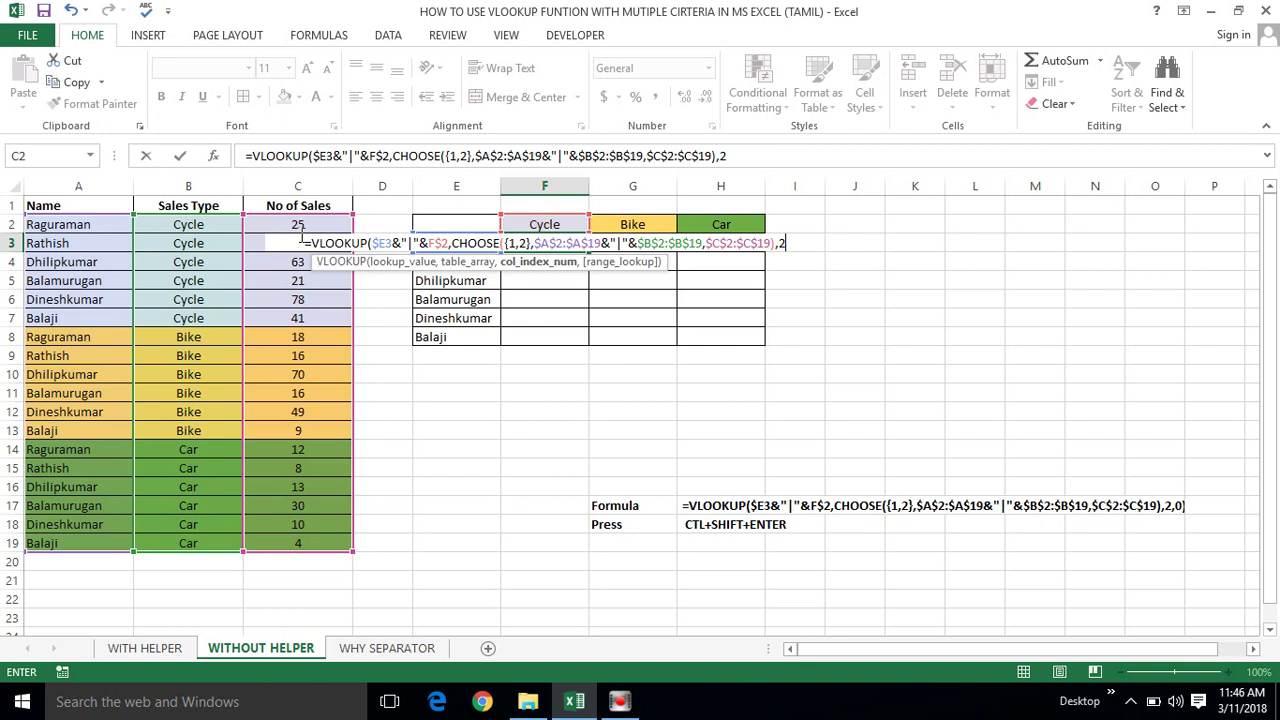
pyautogui.write(',0')
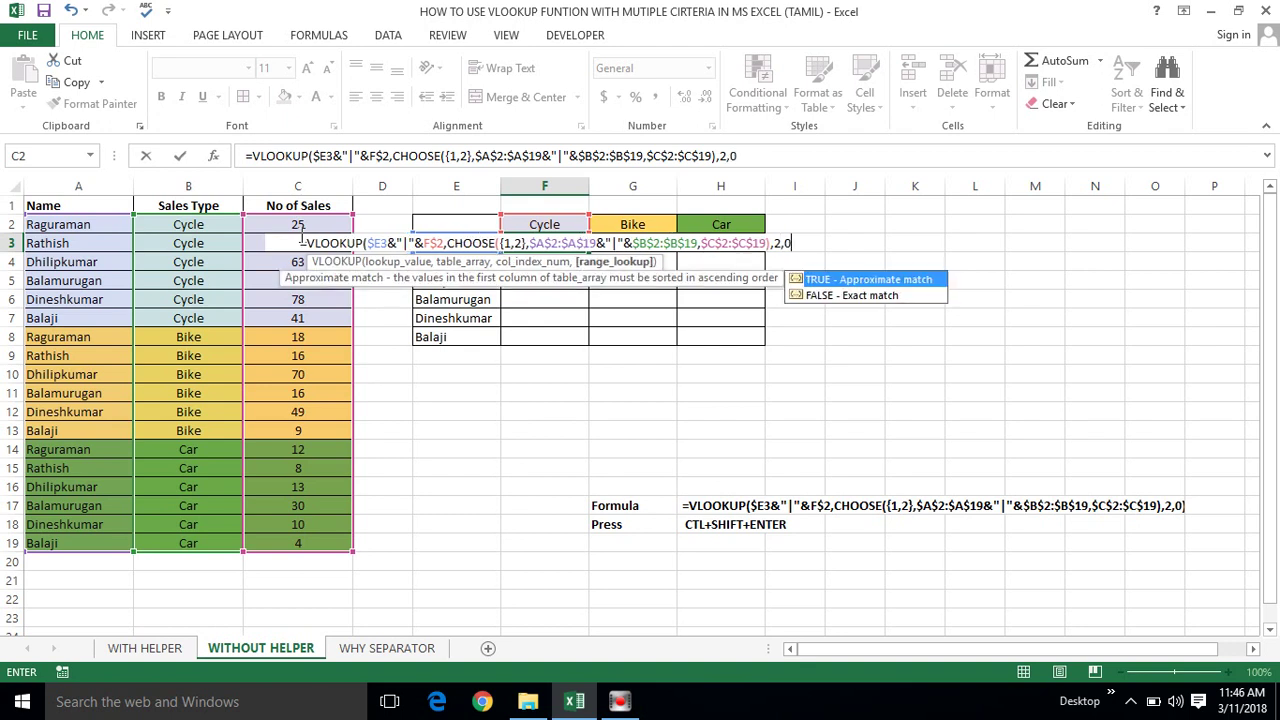
pyautogui.write(')')
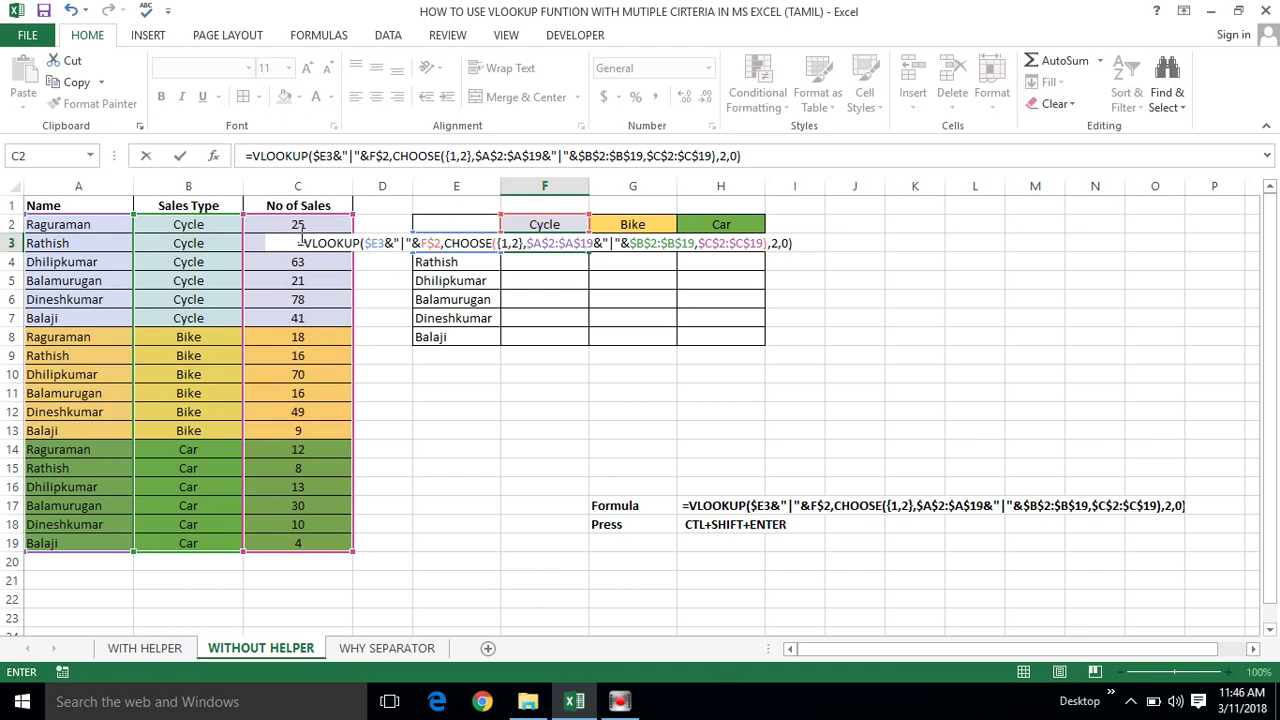
pyautogui.hotkey('ctrl', 'shift', 'Return')
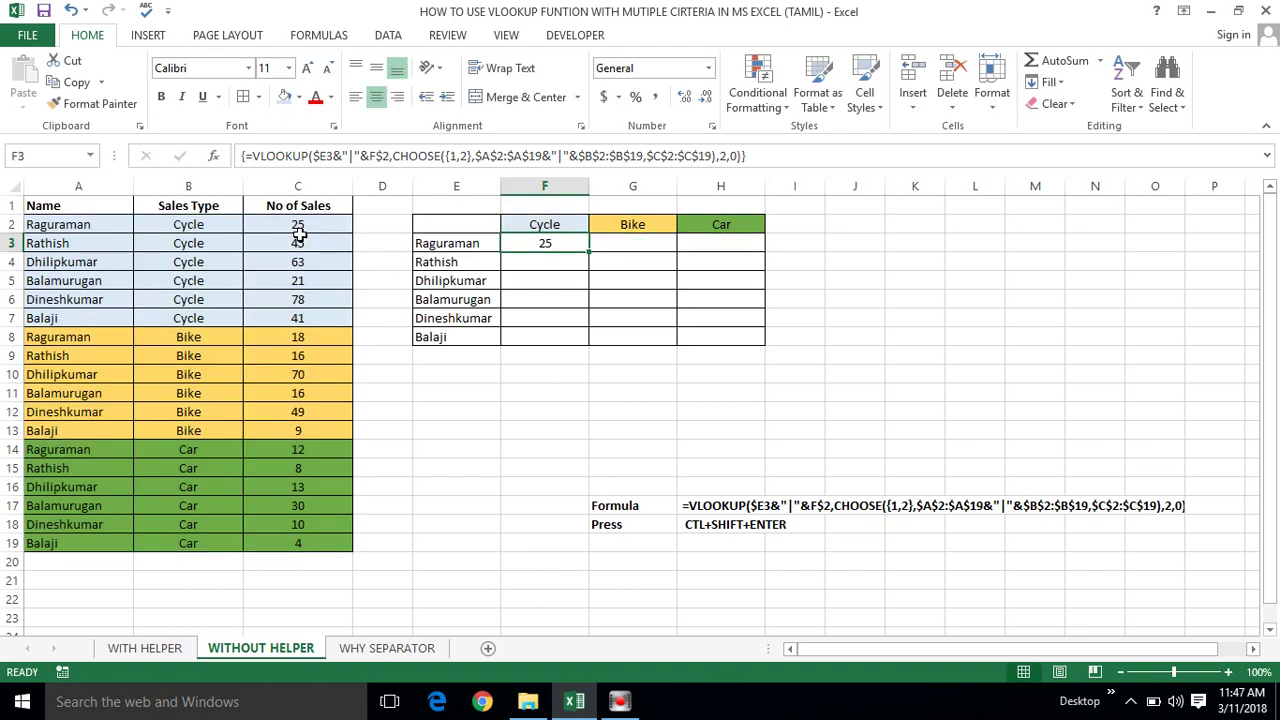
# Copy the F3 array formula down to F8 and across to H8, giving Balaji 41, 9 and 4.
pyautogui.click(545, 281)
pyautogui.click(548, 243)
pyautogui.click(555, 267)
pyautogui.click(555, 243)
pyautogui.moveTo(589, 253); pyautogui.dragTo(587, 340)
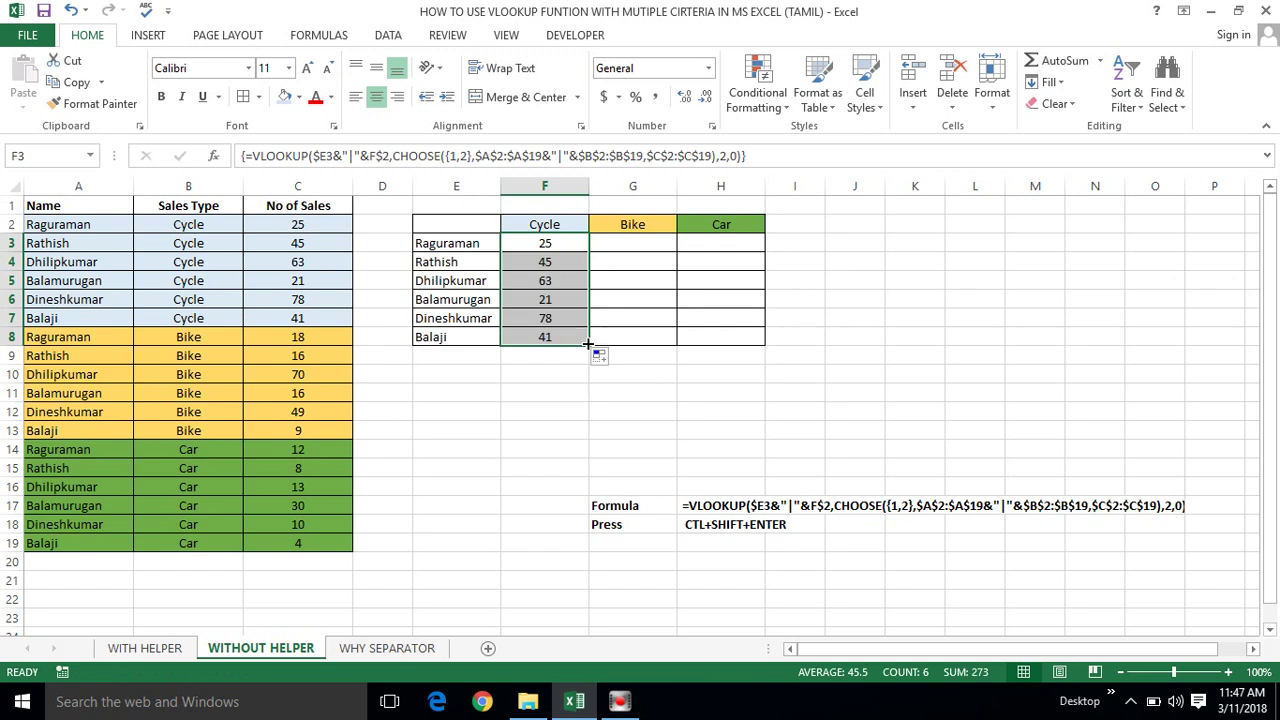
pyautogui.moveTo(590, 347); pyautogui.dragTo(724, 337)
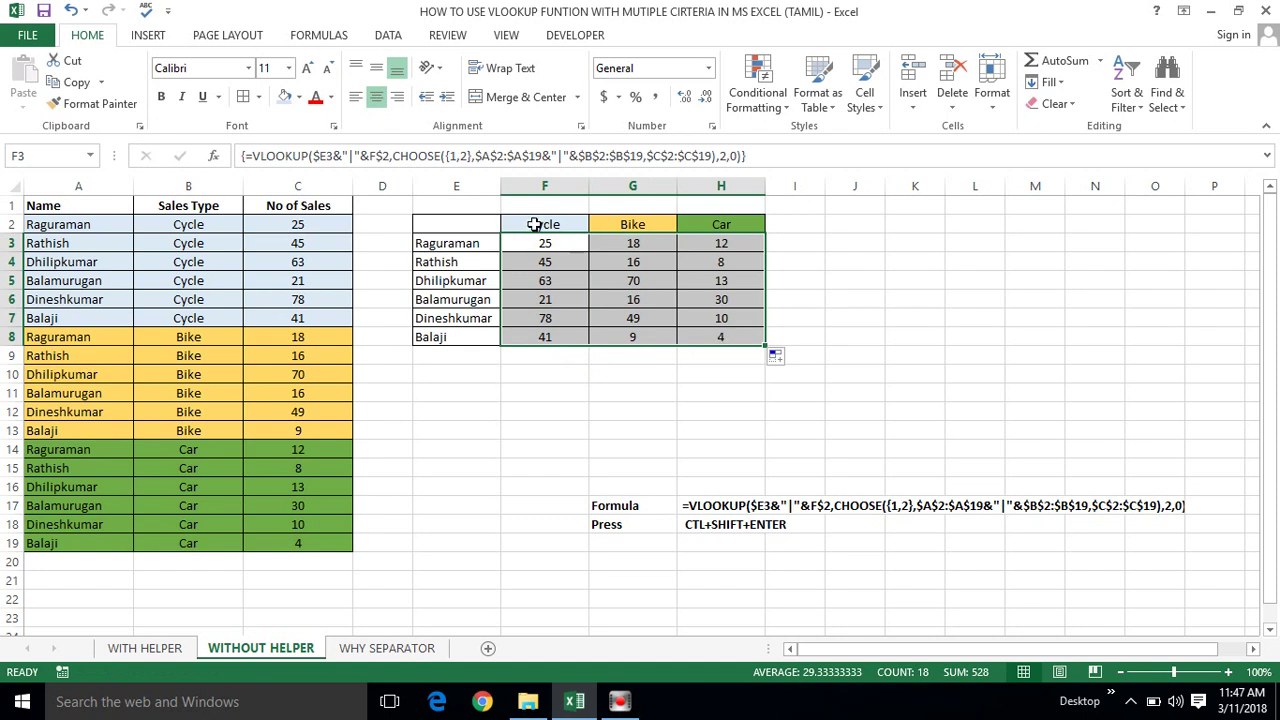
pyautogui.click(544, 245)
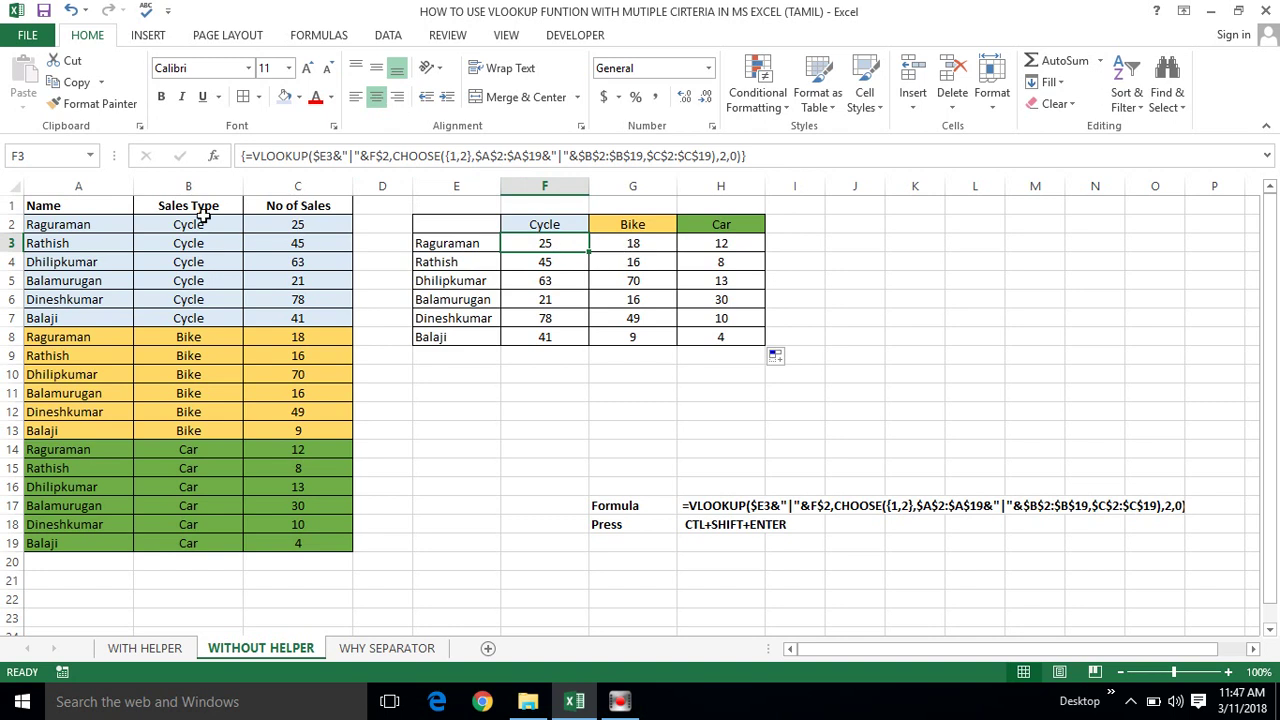
pyautogui.click(292, 230)
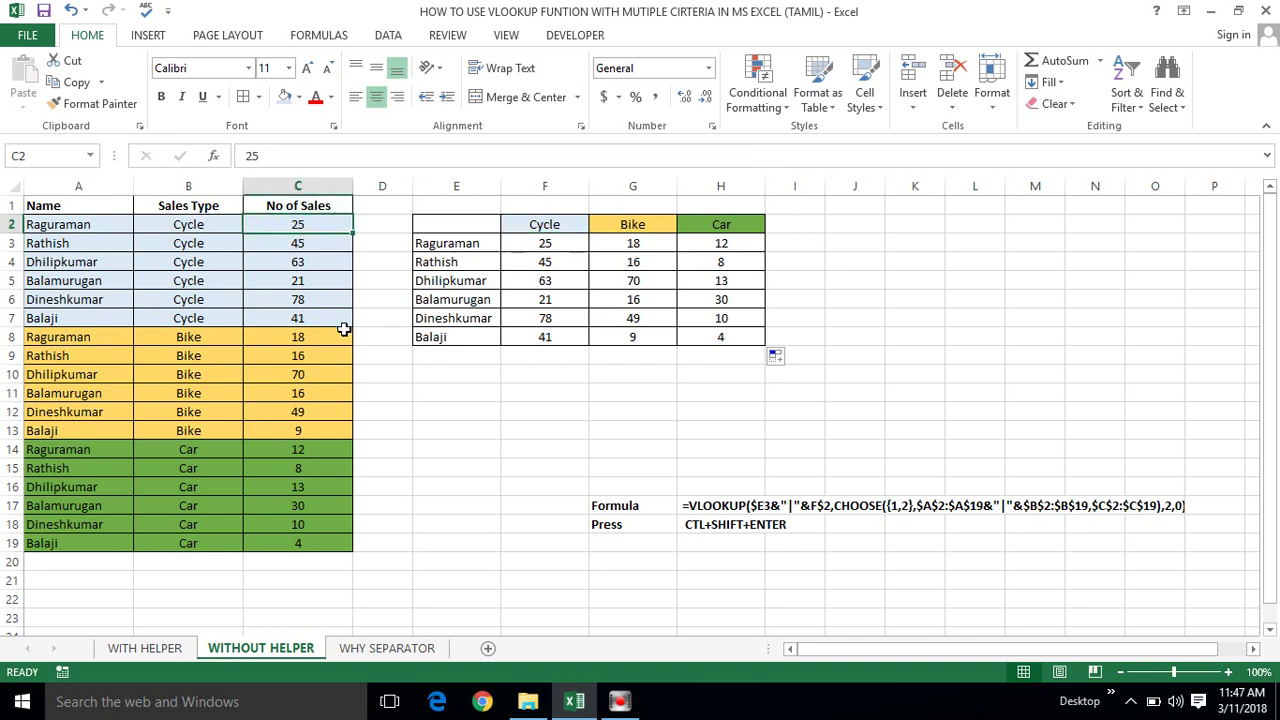
pyautogui.click(299, 337)
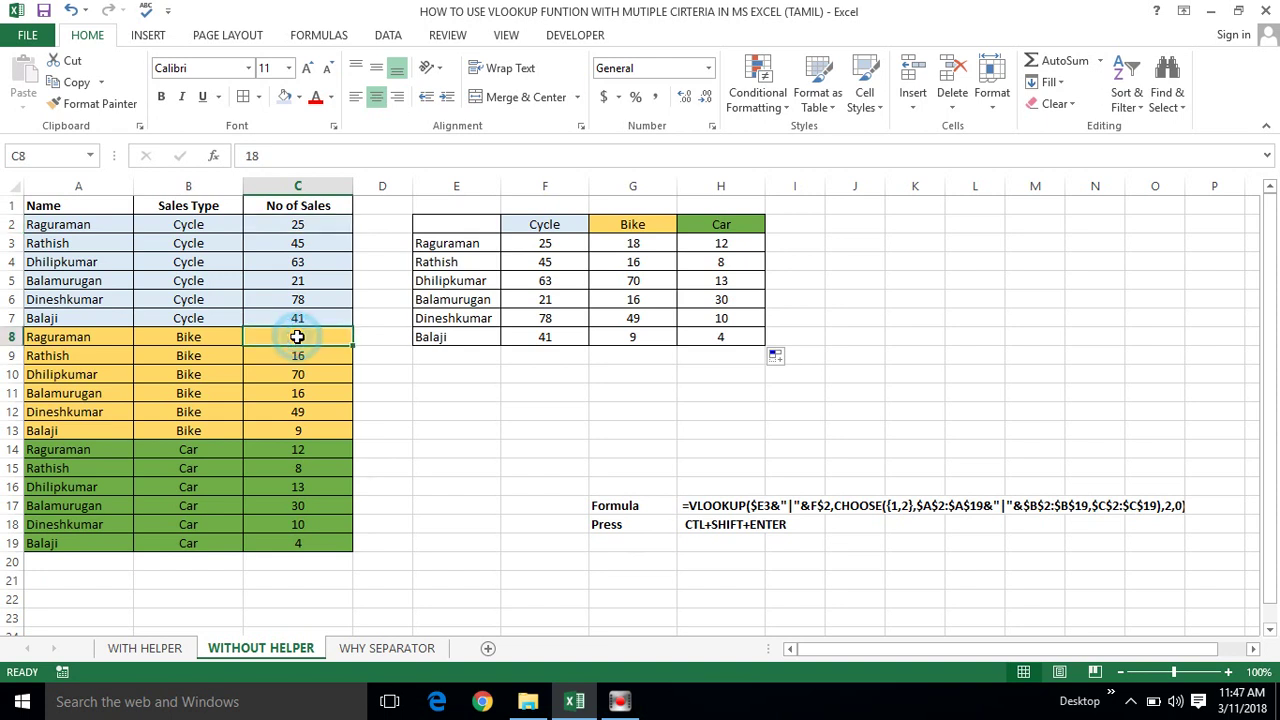
pyautogui.click(298, 449)
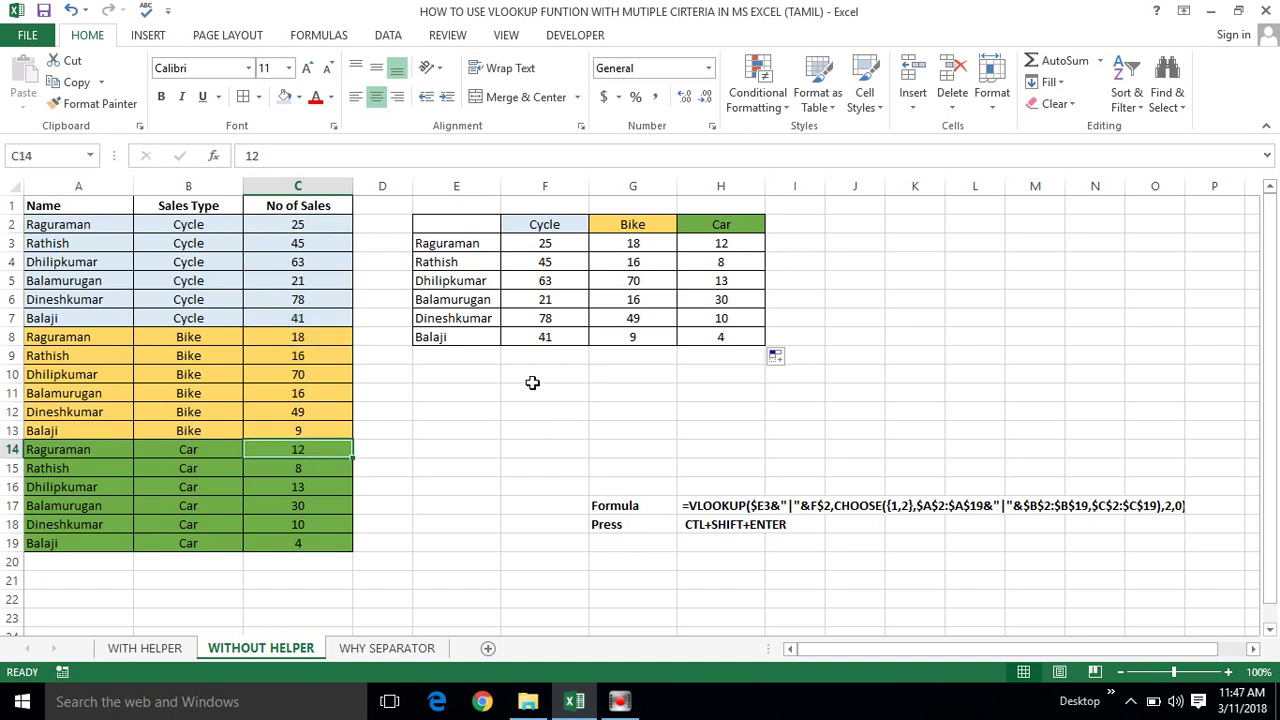
pyautogui.click(594, 261)
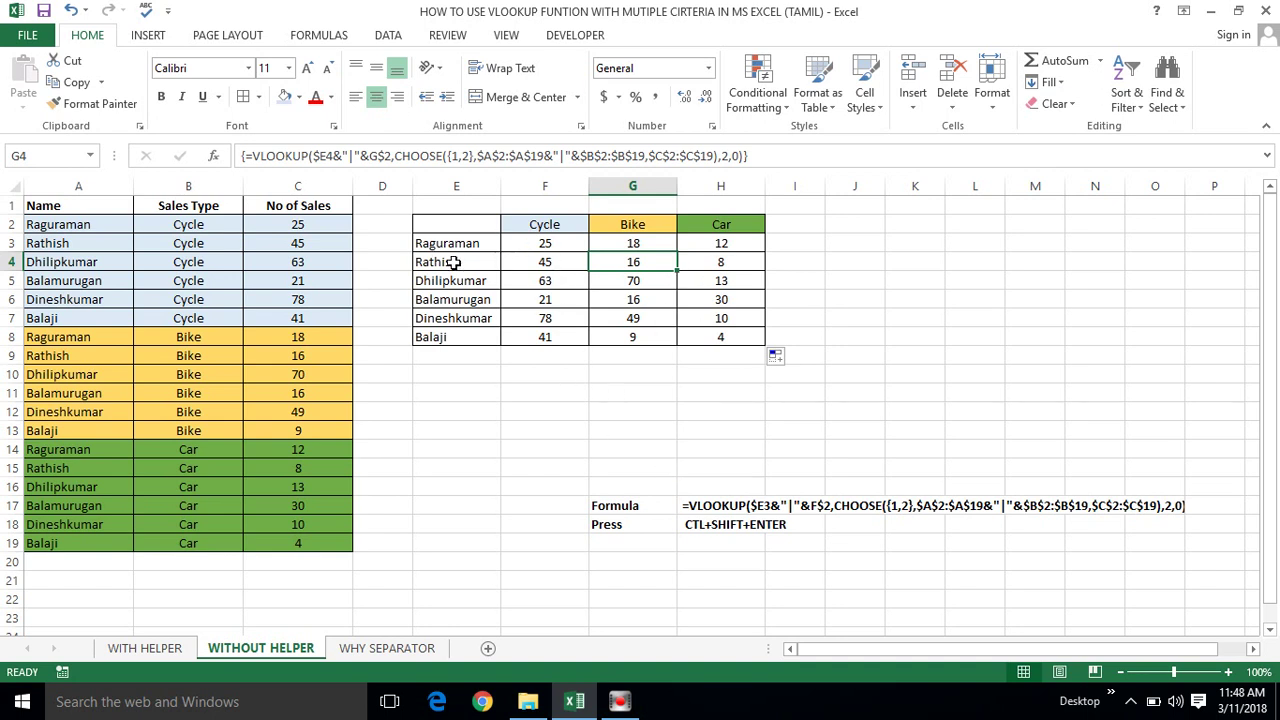
pyautogui.click(62, 185)
pyautogui.click(186, 185)
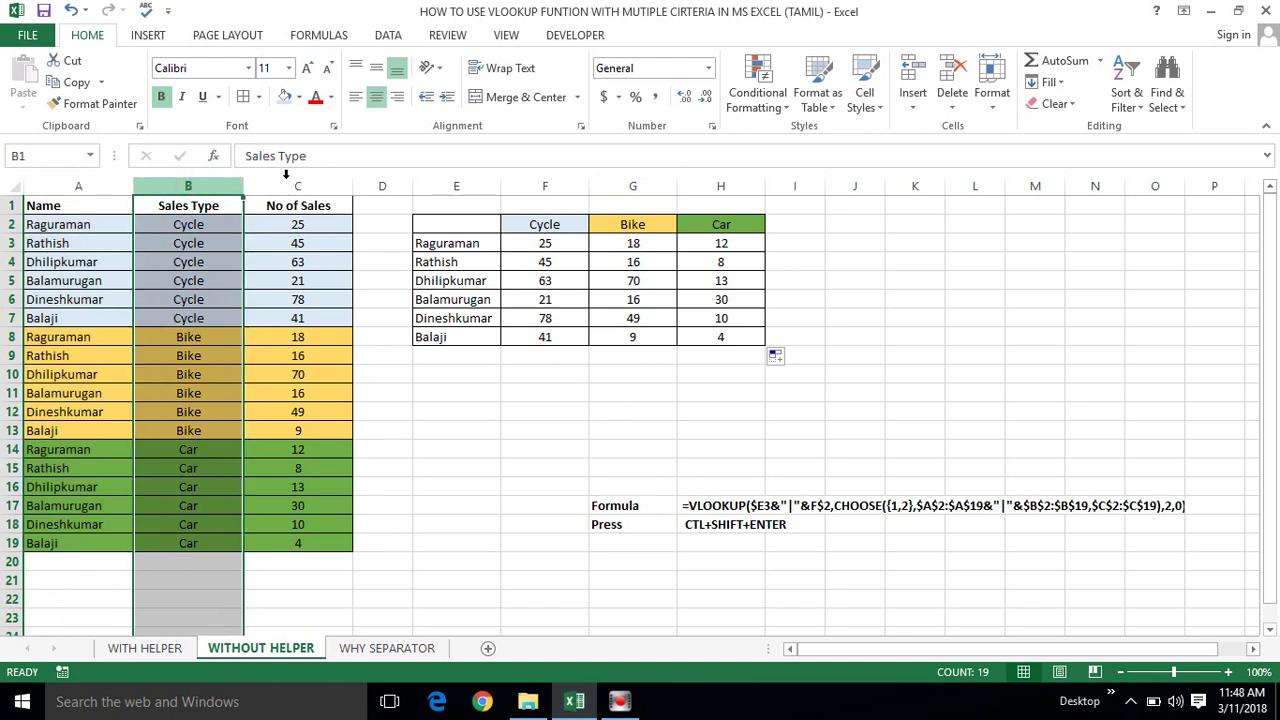
pyautogui.click(515, 231)
pyautogui.click(450, 245)
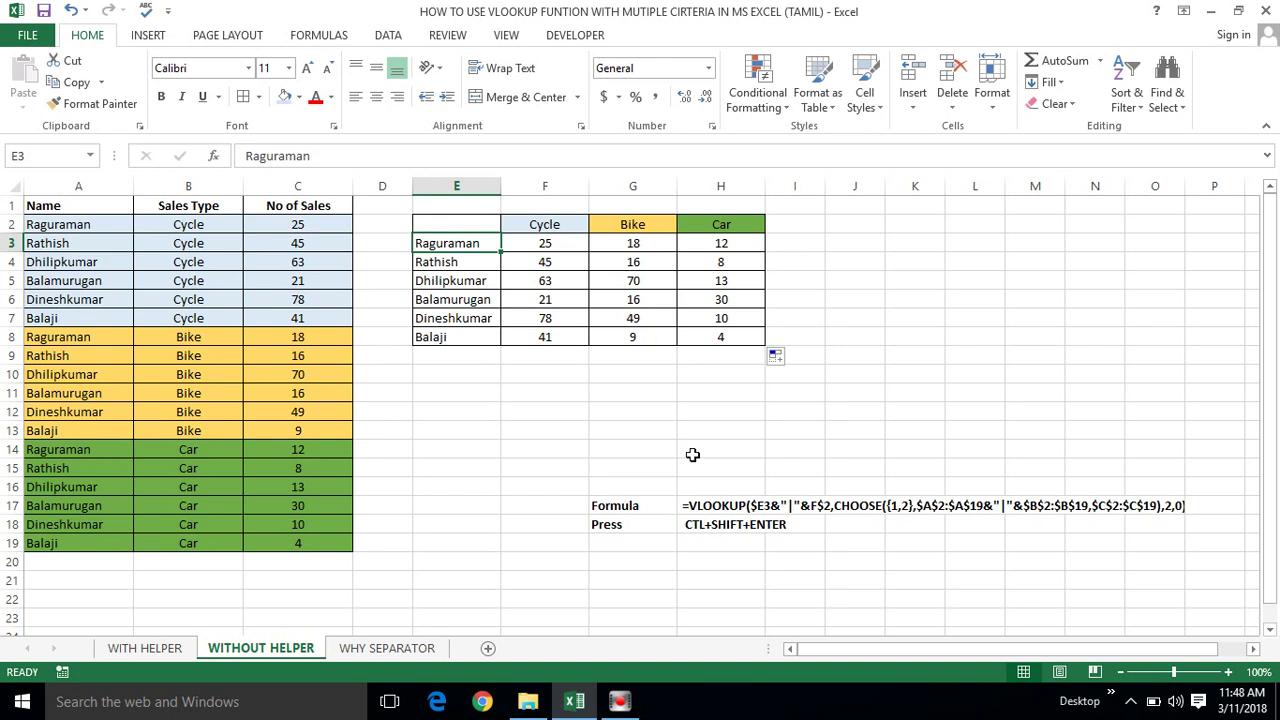
pyautogui.click(703, 486)
pyautogui.click(729, 506)
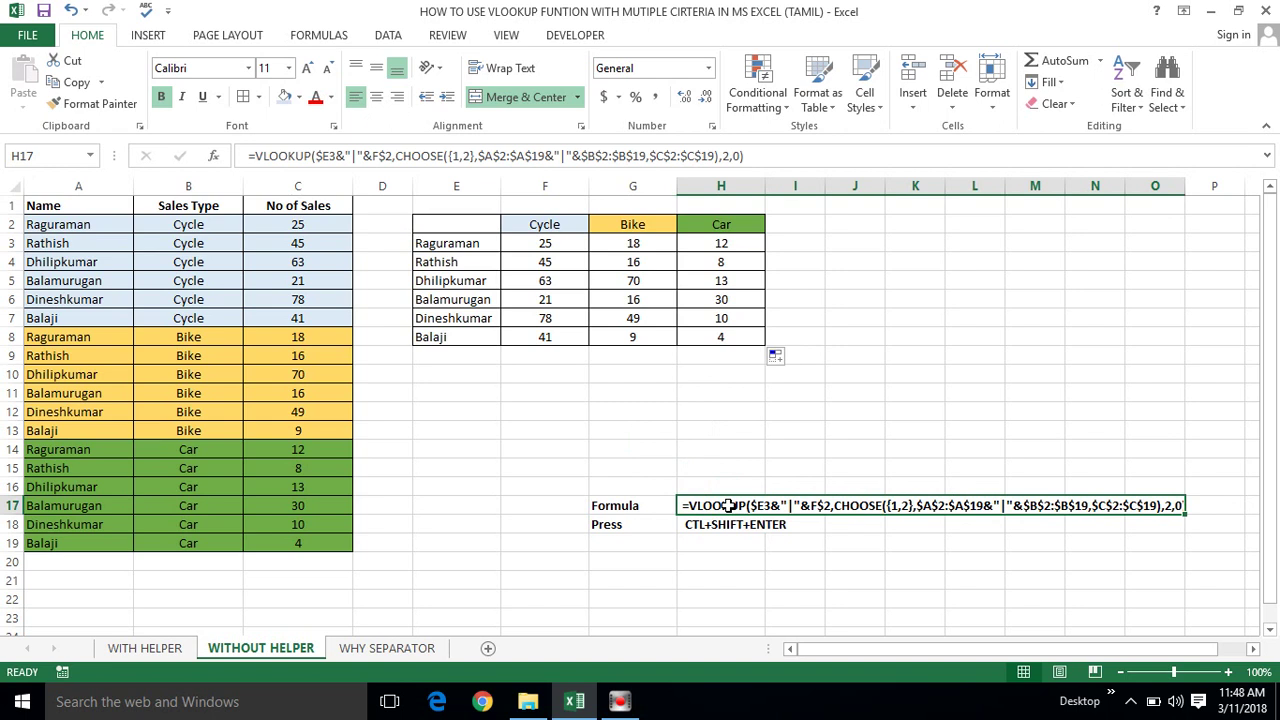
pyautogui.tripleClick(836, 505)
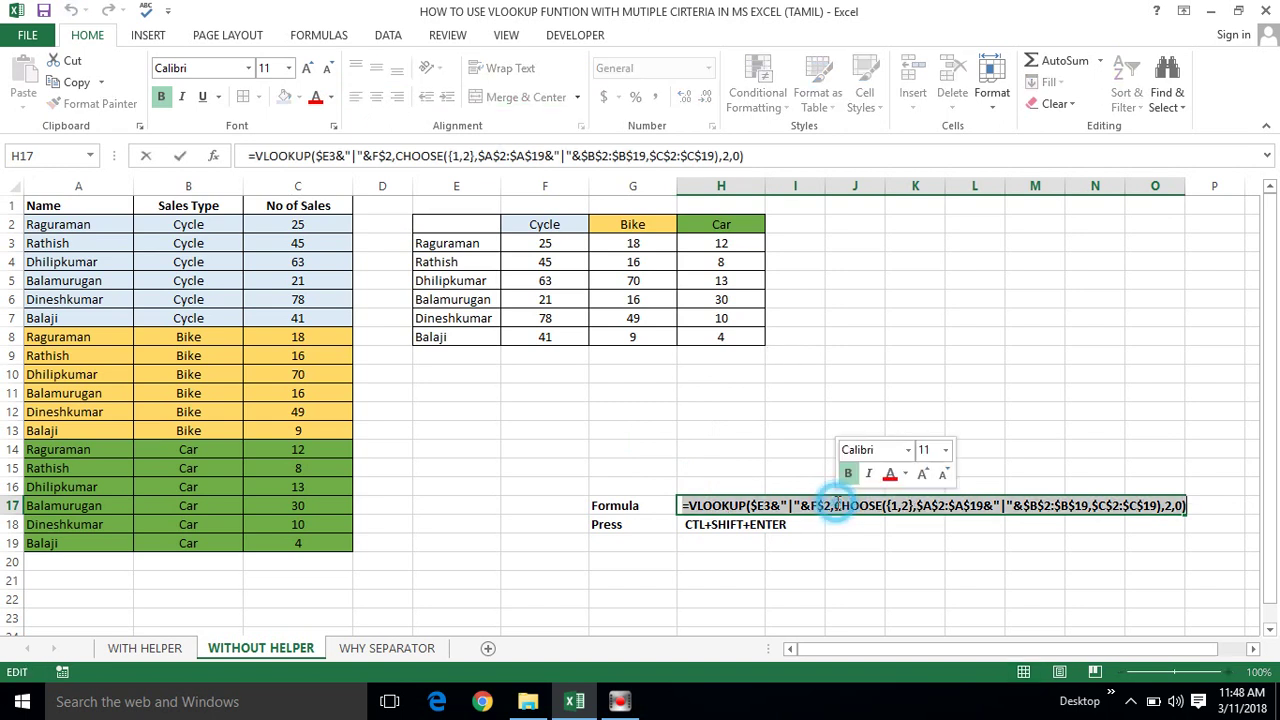
pyautogui.click(836, 505)
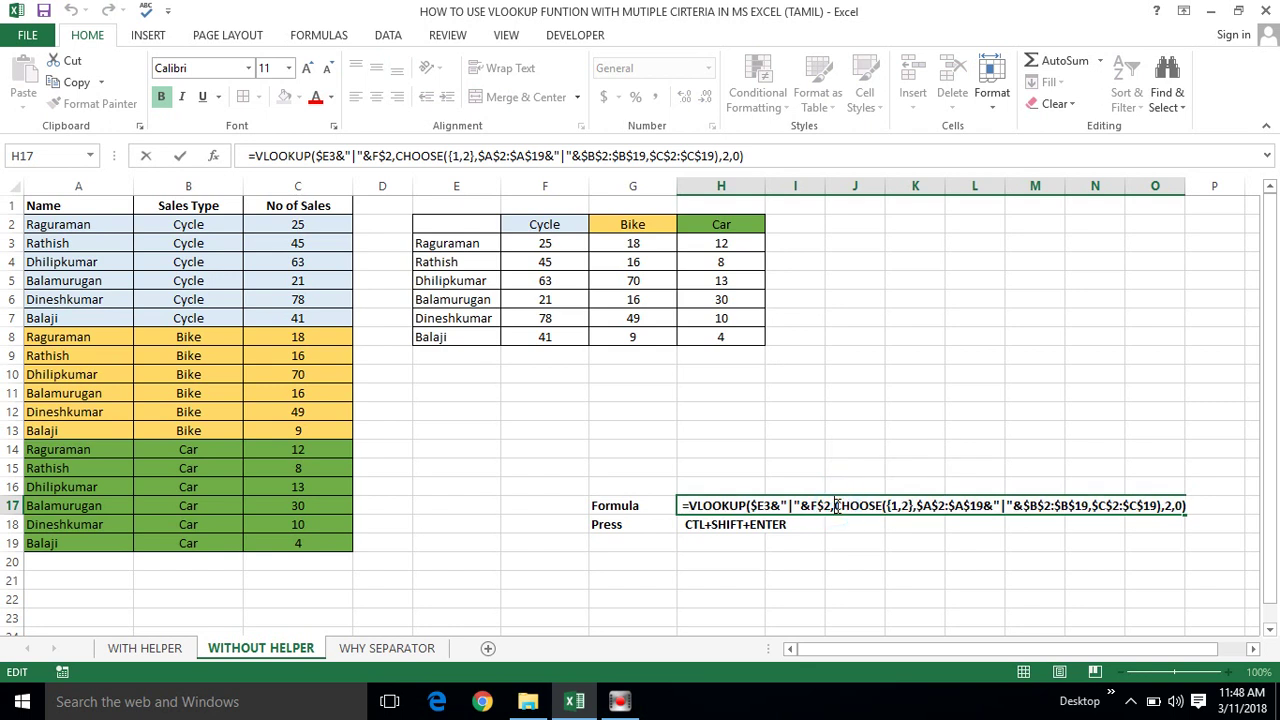
pyautogui.moveTo(836, 505); pyautogui.dragTo(1052, 505)
pyautogui.hotkey('shift', 'Right')
pyautogui.hotkey('shift', 'Right')
pyautogui.hotkey('shift', 'Right')
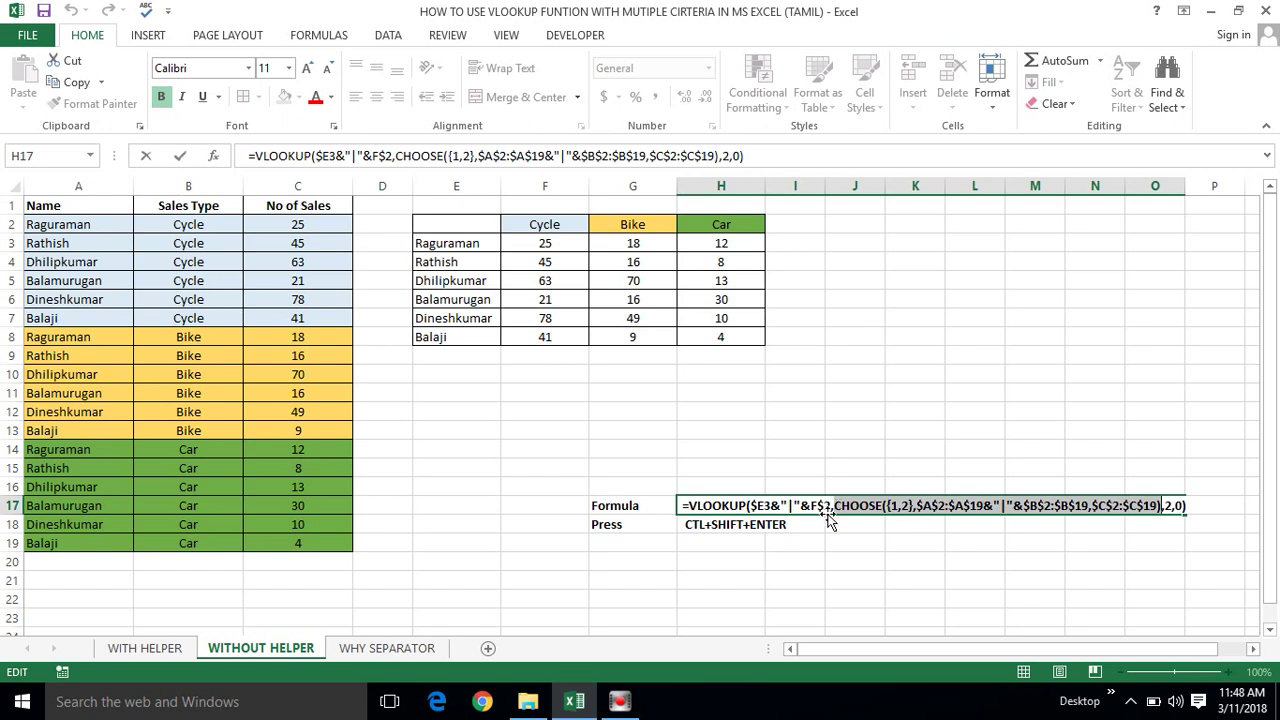
pyautogui.click(795, 541)
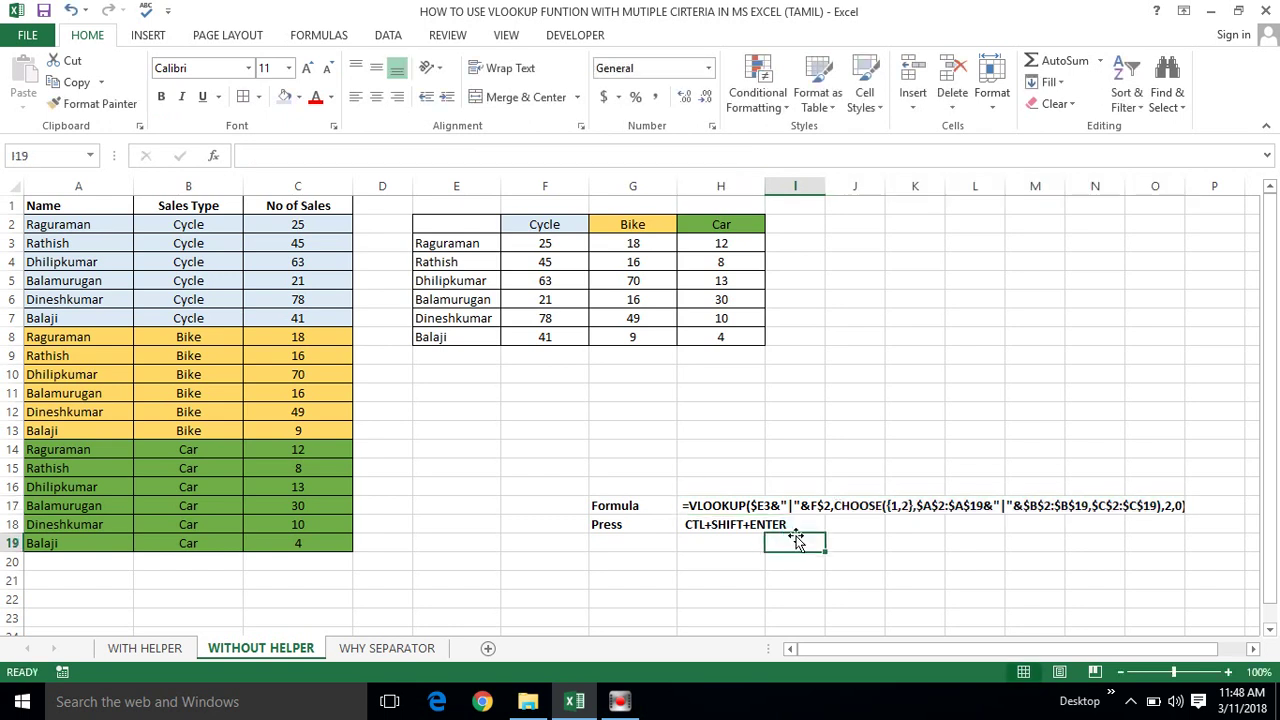
pyautogui.click(511, 262)
pyautogui.doubleClick(527, 243)
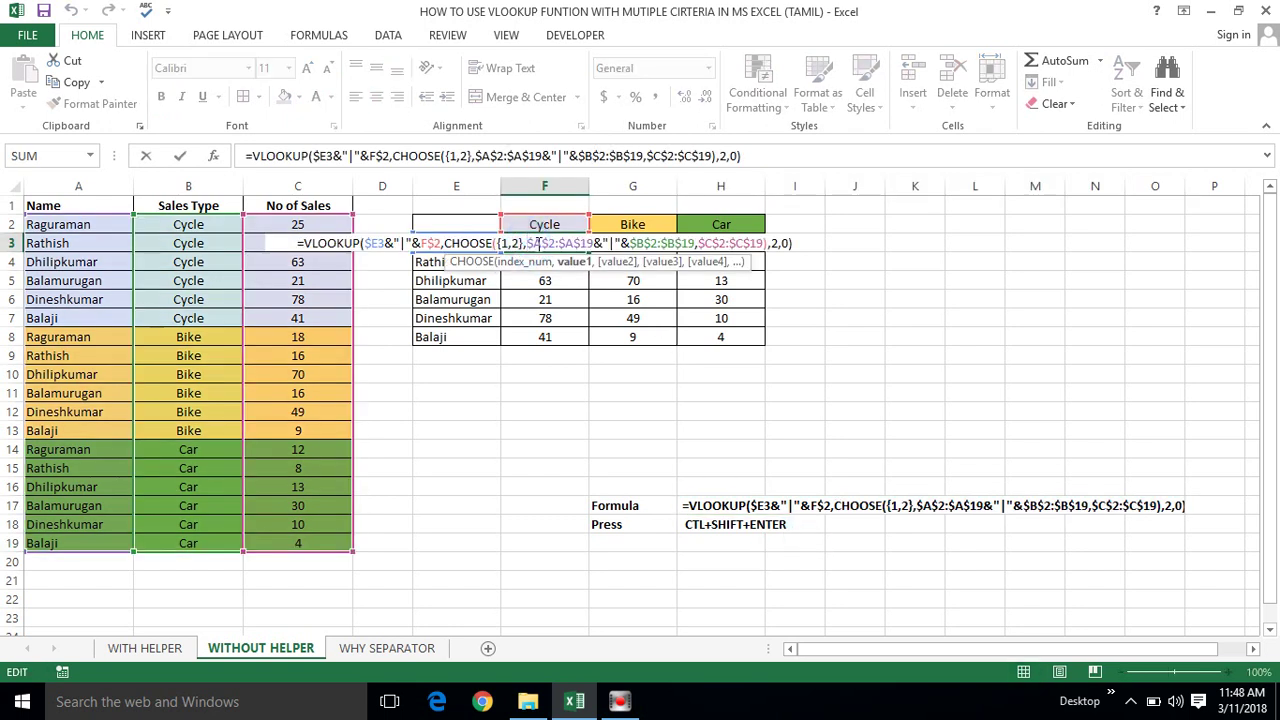
pyautogui.click(446, 242)
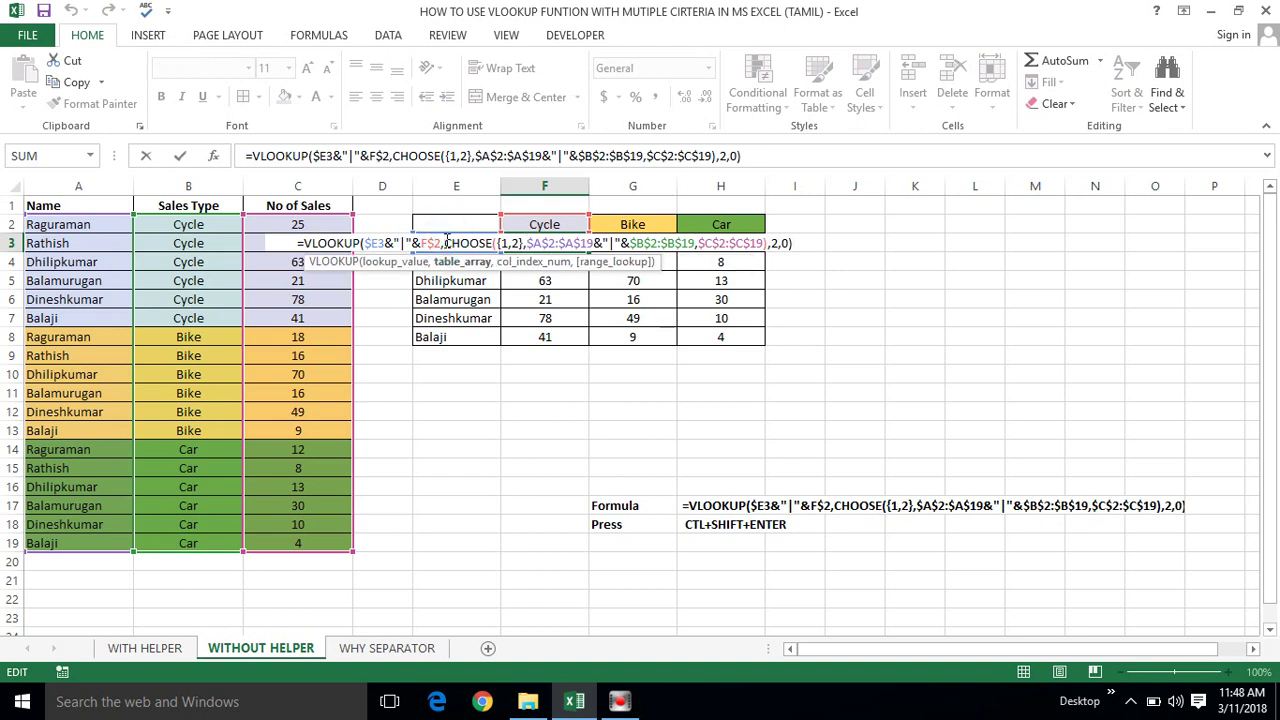
pyautogui.hotkey('shift', 'Right')
pyautogui.hotkey('shift', 'Right')
pyautogui.hotkey('shift', 'Right')
pyautogui.hotkey('shift', 'Right')
pyautogui.hotkey('shift', 'Right')
pyautogui.hotkey('shift', 'Right')
pyautogui.hotkey('shift', 'Right')
pyautogui.hotkey('shift', 'Right')
pyautogui.hotkey('shift', 'Right')
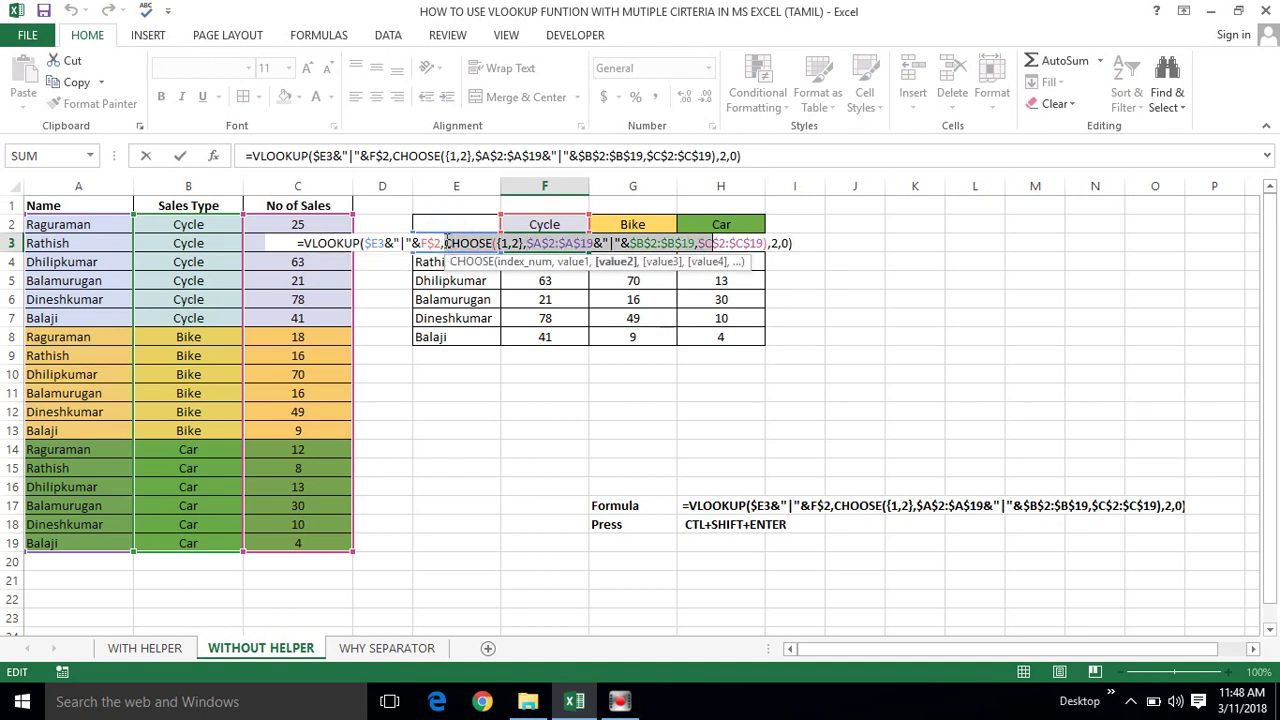
pyautogui.hotkey('shift', 'Right')
pyautogui.hotkey('shift', 'Right')
pyautogui.hotkey('shift', 'Right')
pyautogui.hotkey('shift', 'Right')
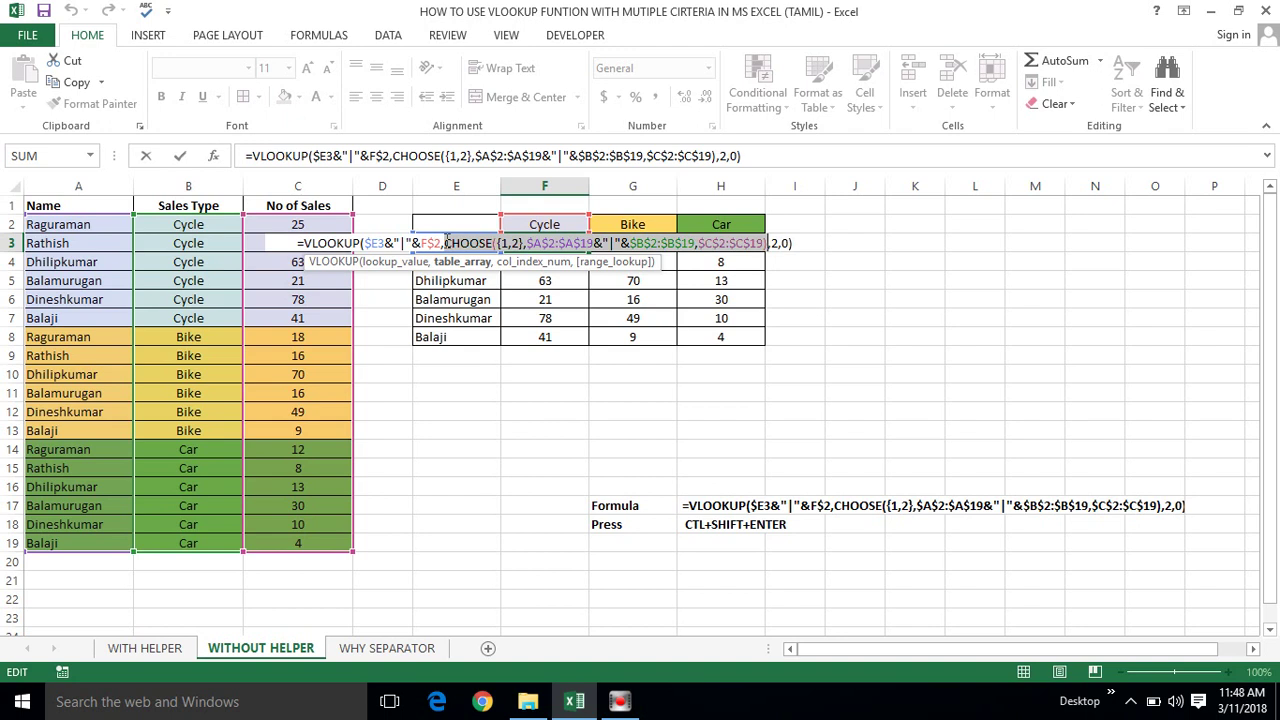
pyautogui.press('F9')
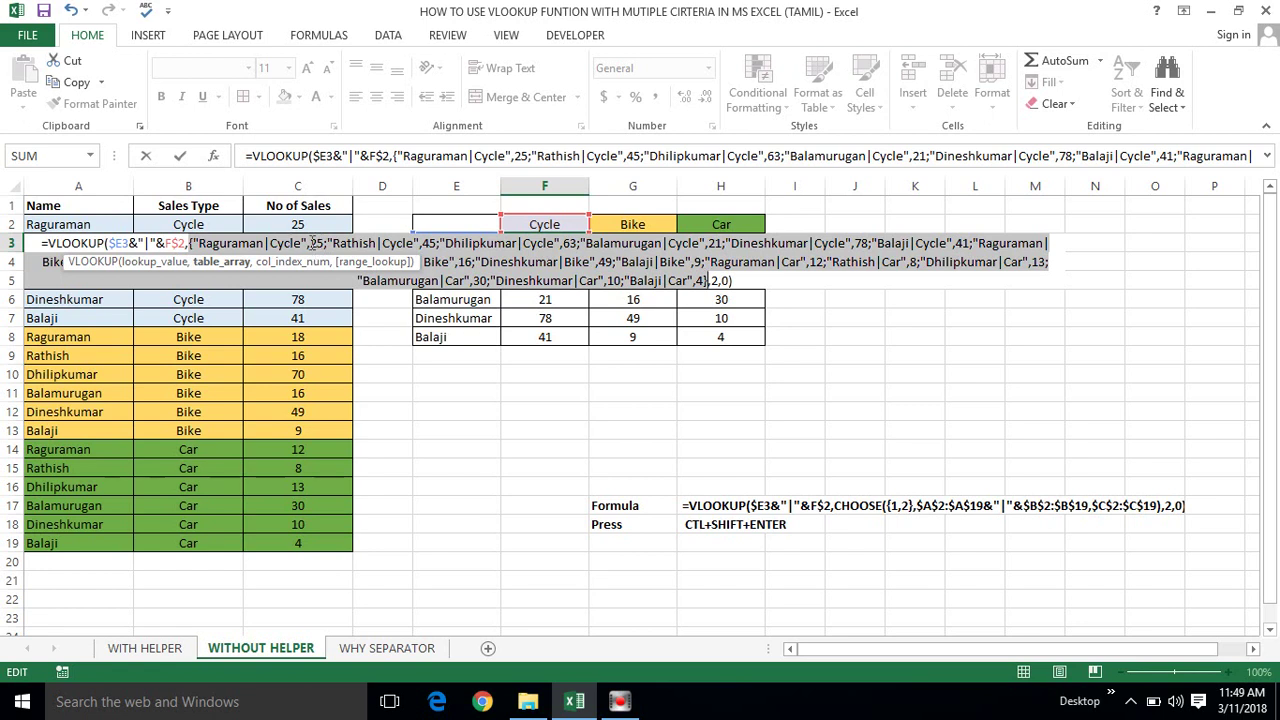
pyautogui.press('Escape')
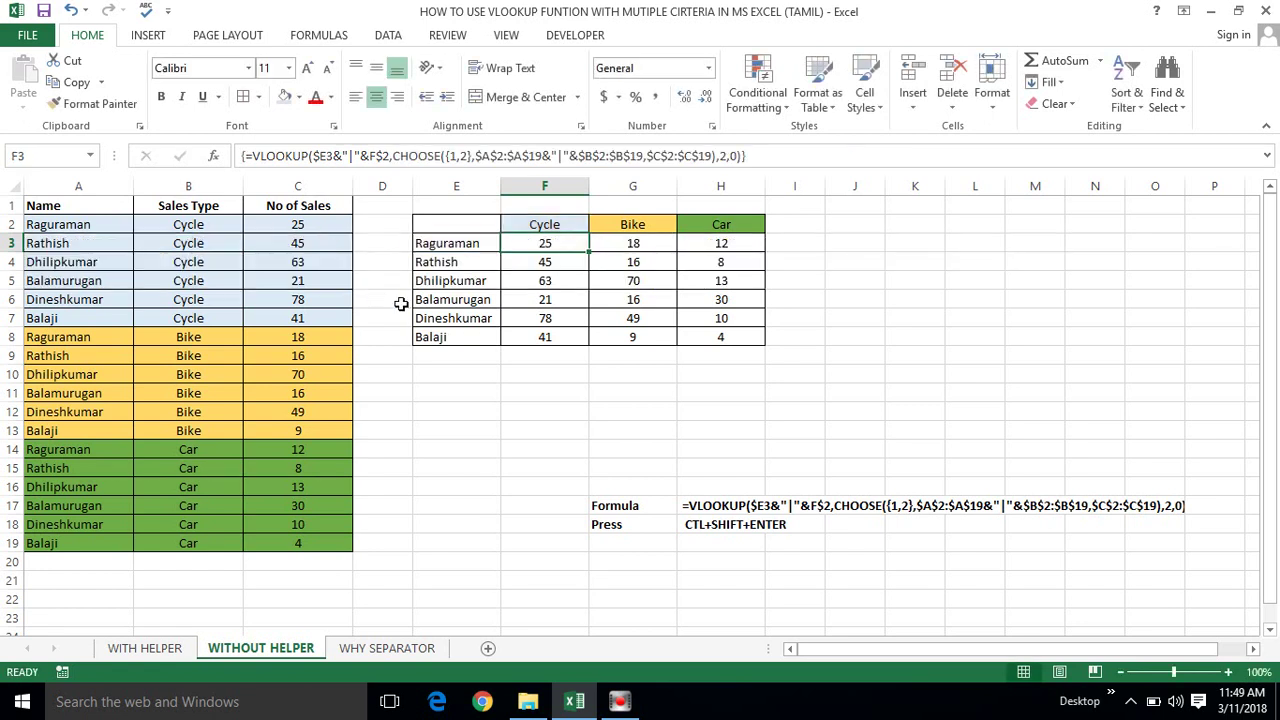
pyautogui.click(140, 650)
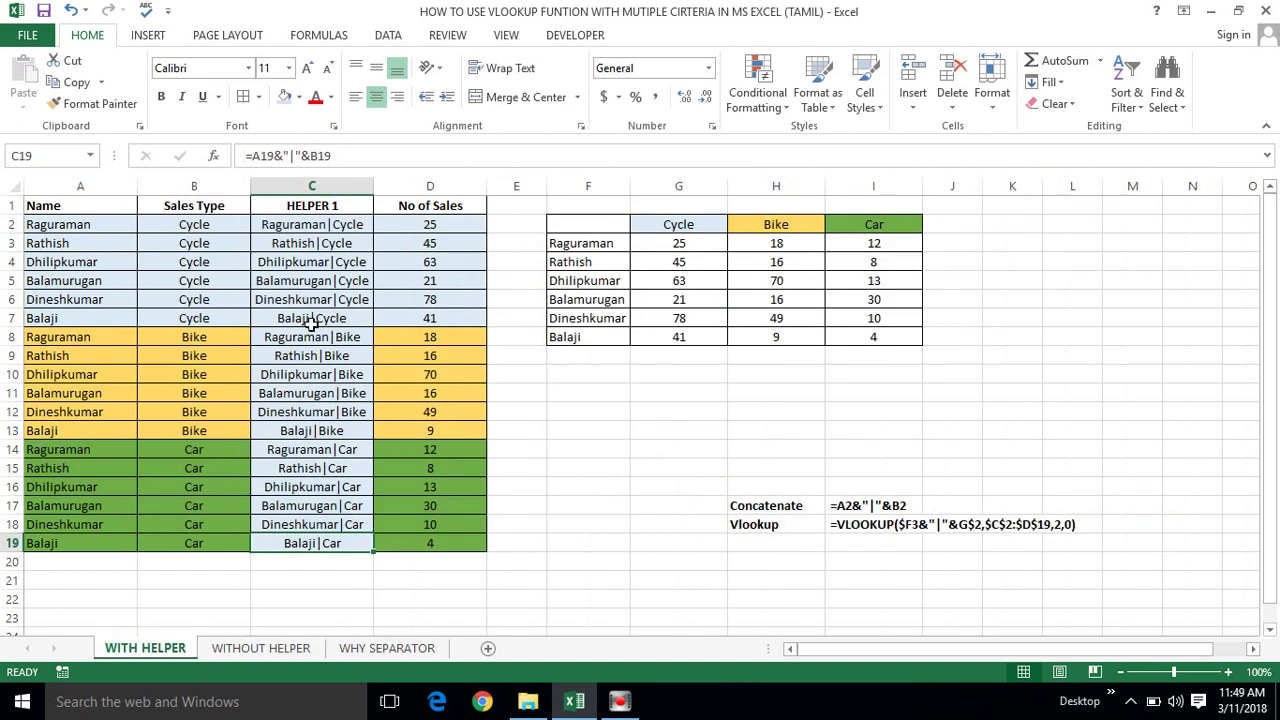
pyautogui.click(330, 222)
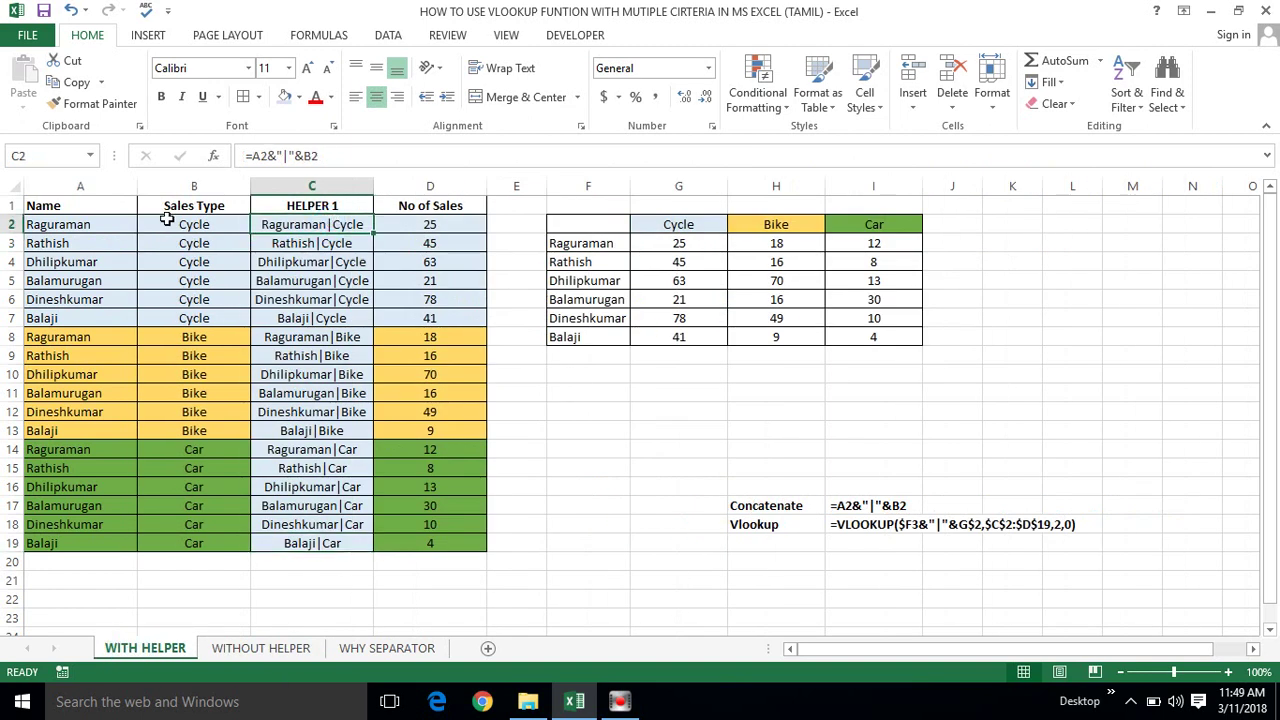
pyautogui.click(86, 224)
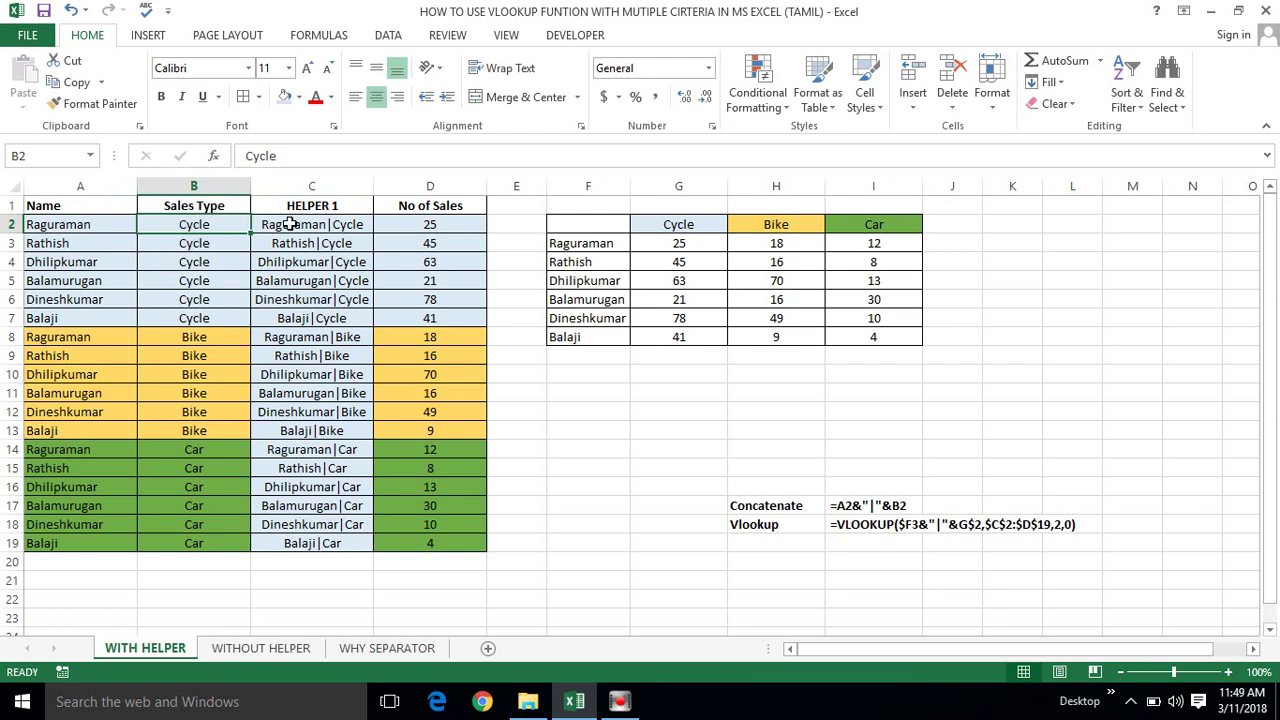
pyautogui.click(320, 224)
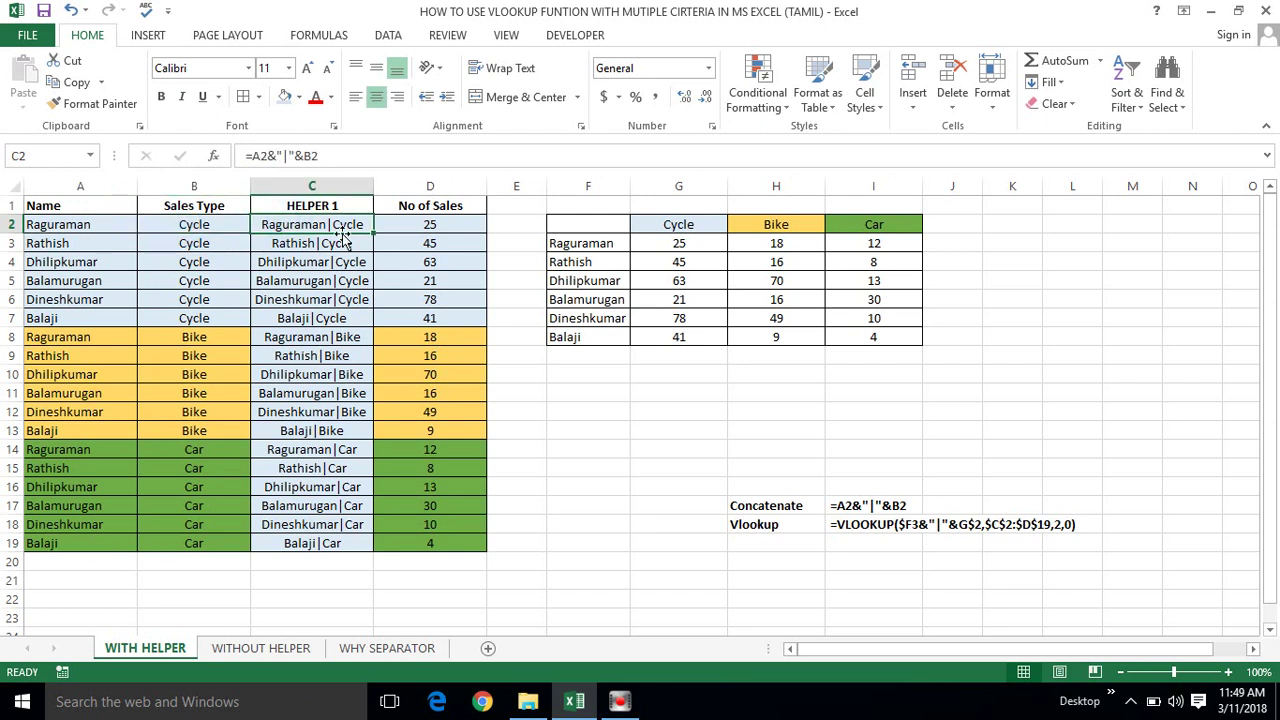
pyautogui.click(262, 648)
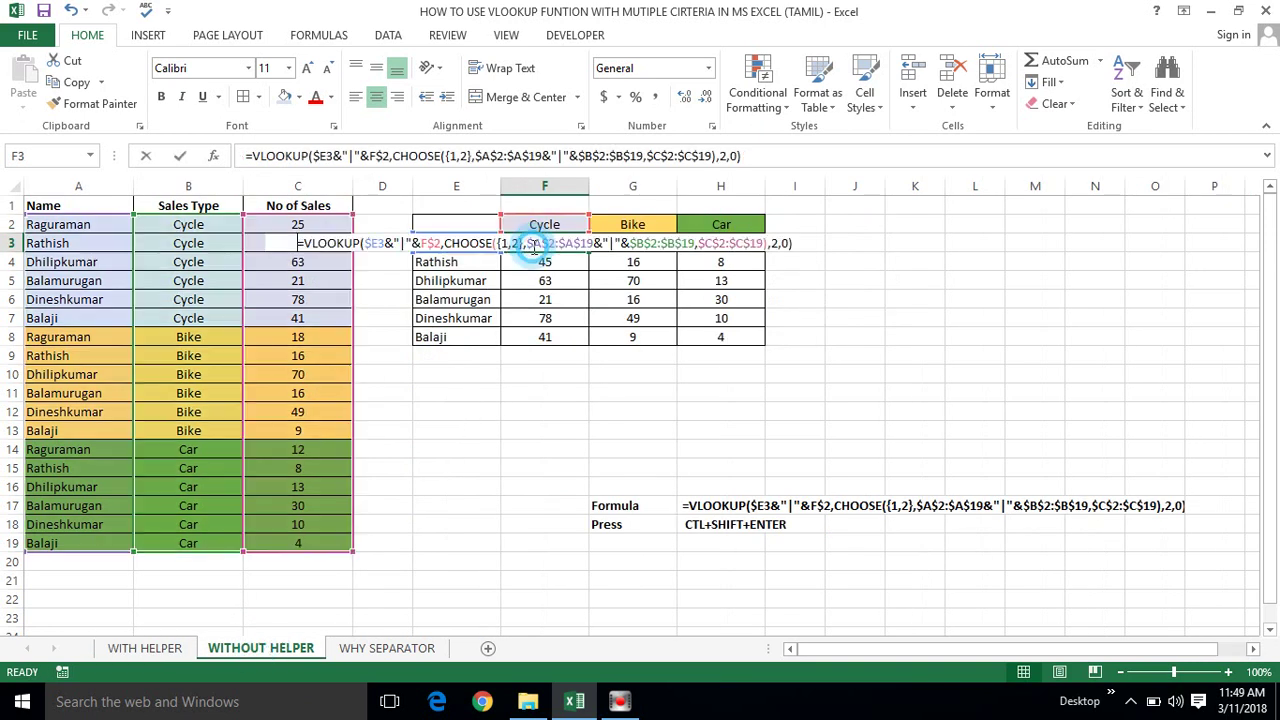
pyautogui.doubleClick(536, 245)
pyautogui.click(445, 243)
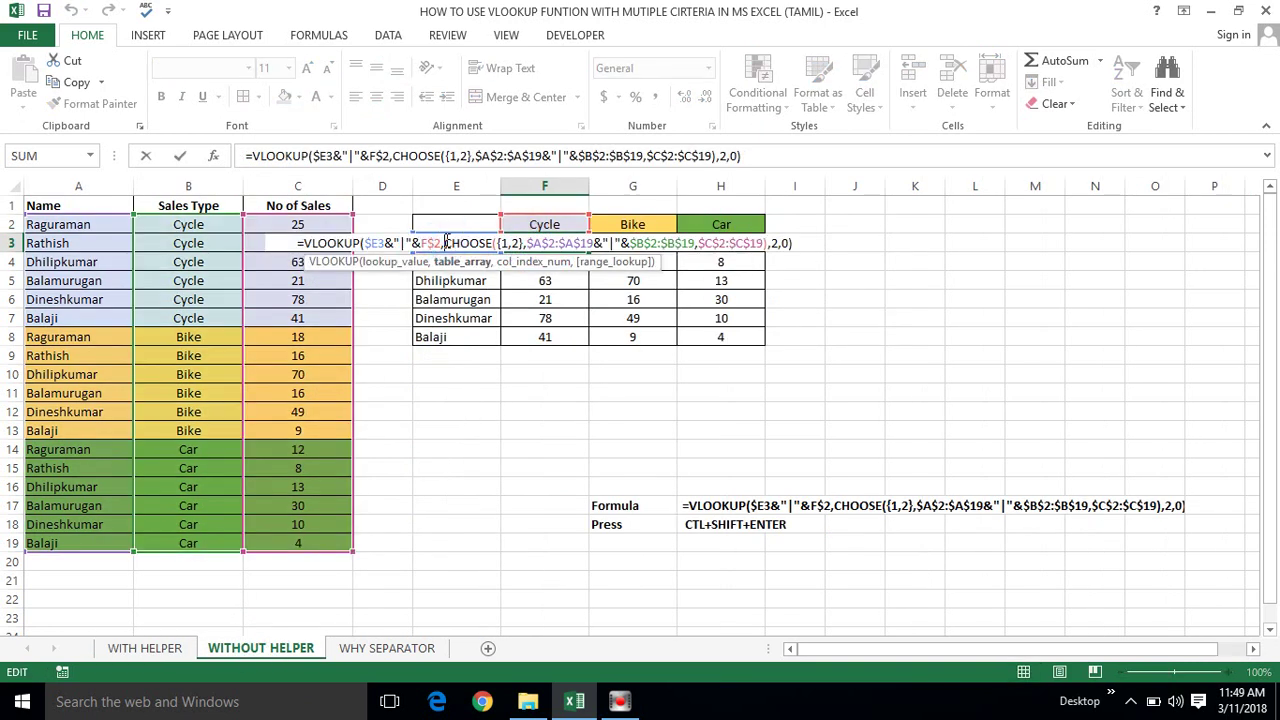
pyautogui.hotkey('ctrl', 'shift', 'Right')
pyautogui.hotkey('ctrl', 'shift', 'Right')
pyautogui.hotkey('ctrl', 'shift', 'Right')
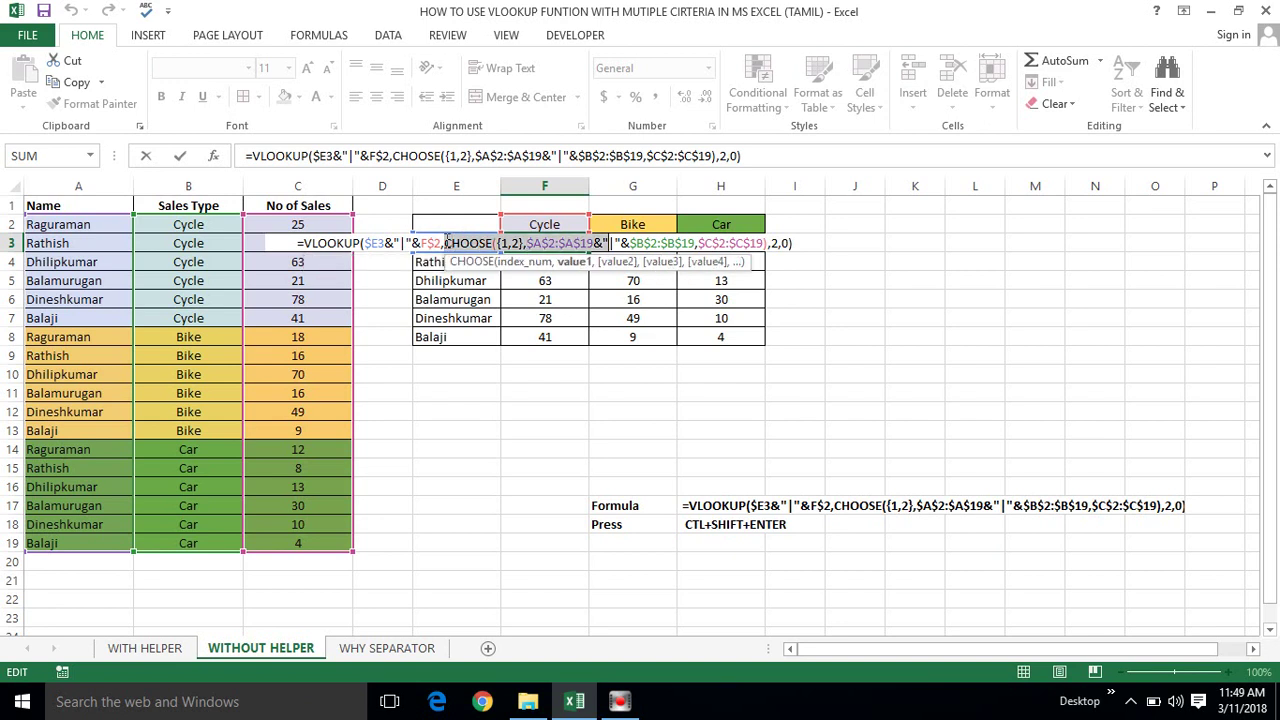
pyautogui.hotkey('ctrl', 'shift', 'Right')
pyautogui.hotkey('ctrl', 'shift', 'Right')
pyautogui.hotkey('ctrl', 'shift', 'Right')
pyautogui.hotkey('ctrl', 'shift', 'Right')
pyautogui.hotkey('ctrl', 'shift', 'Right')
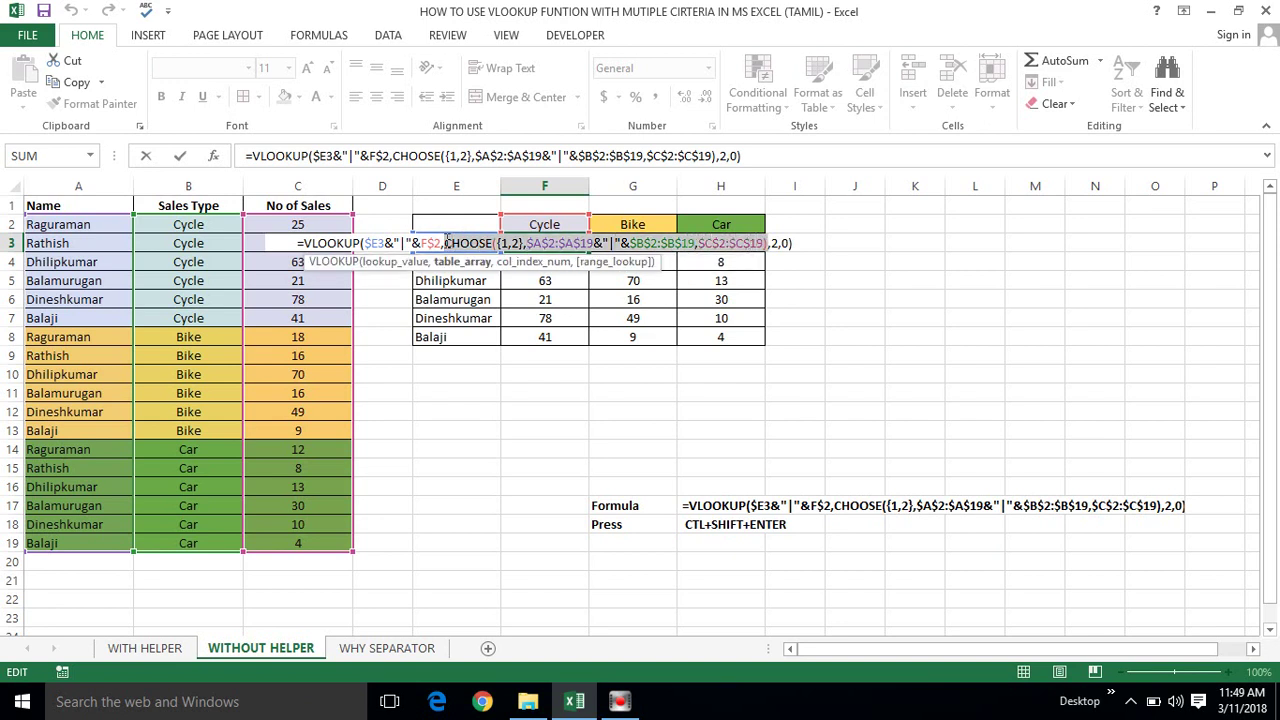
pyautogui.press('F9')
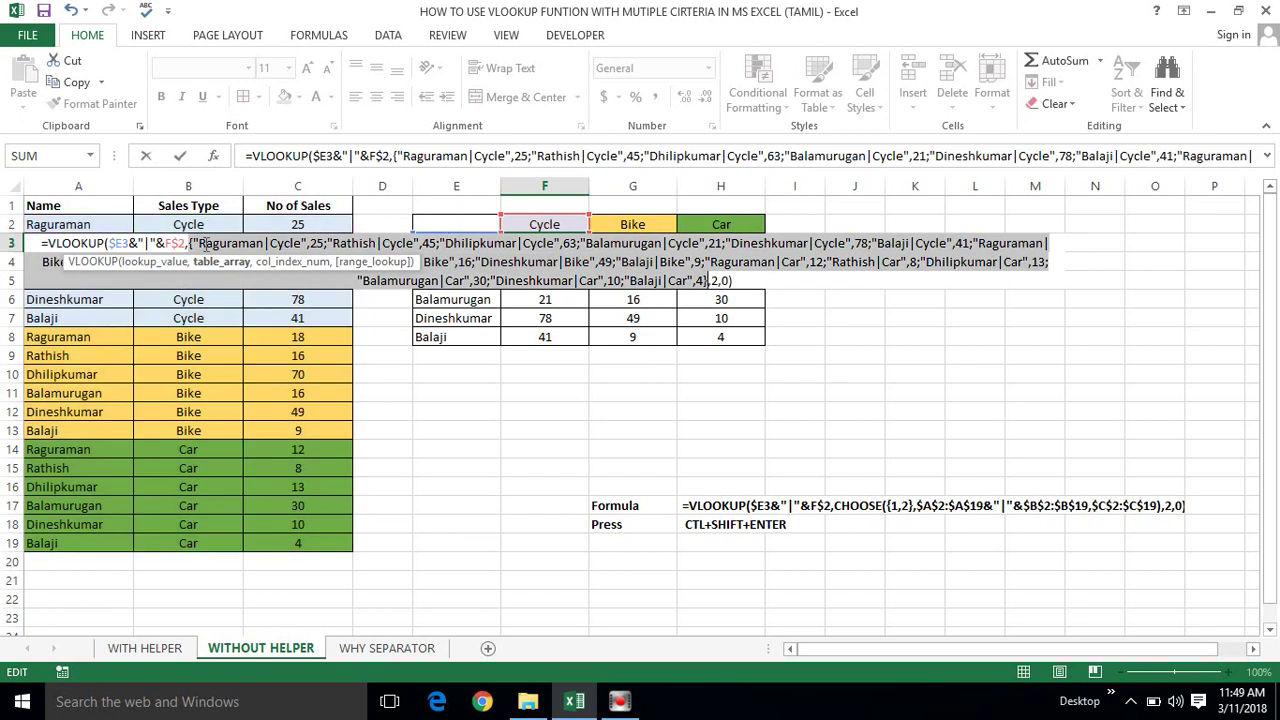
pyautogui.moveTo(198, 244); pyautogui.dragTo(299, 244)
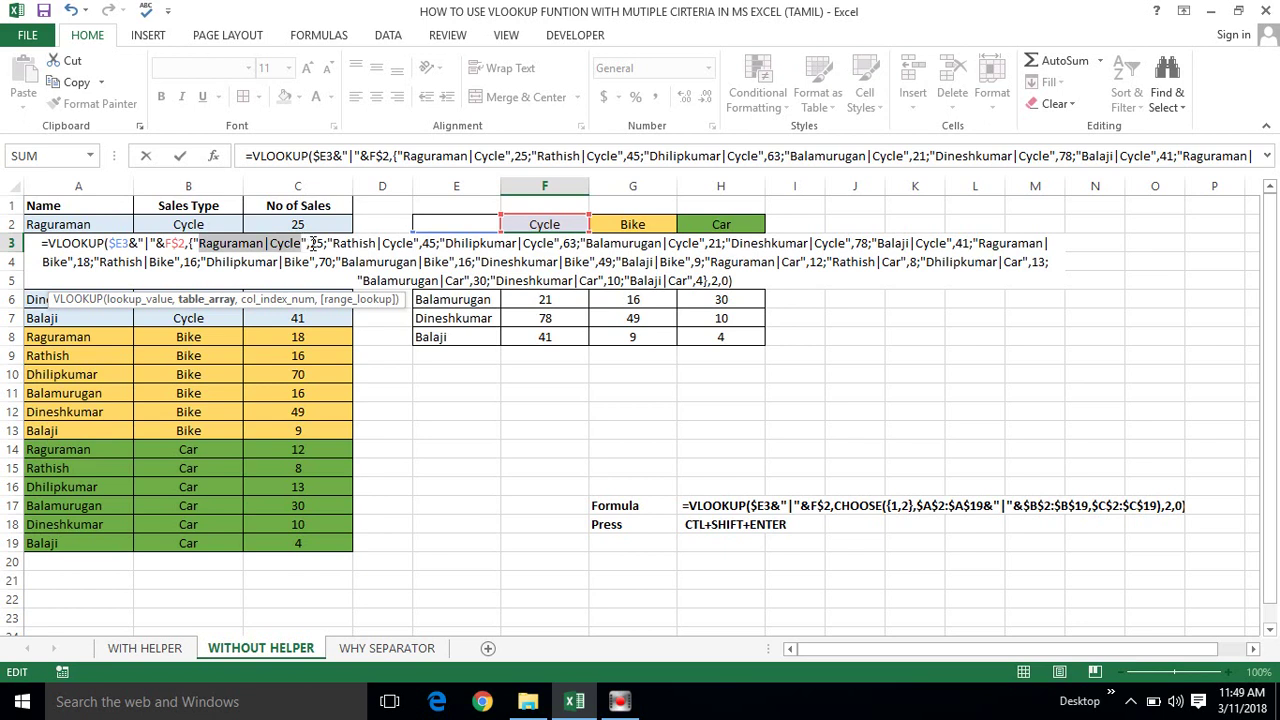
pyautogui.doubleClick(317, 243)
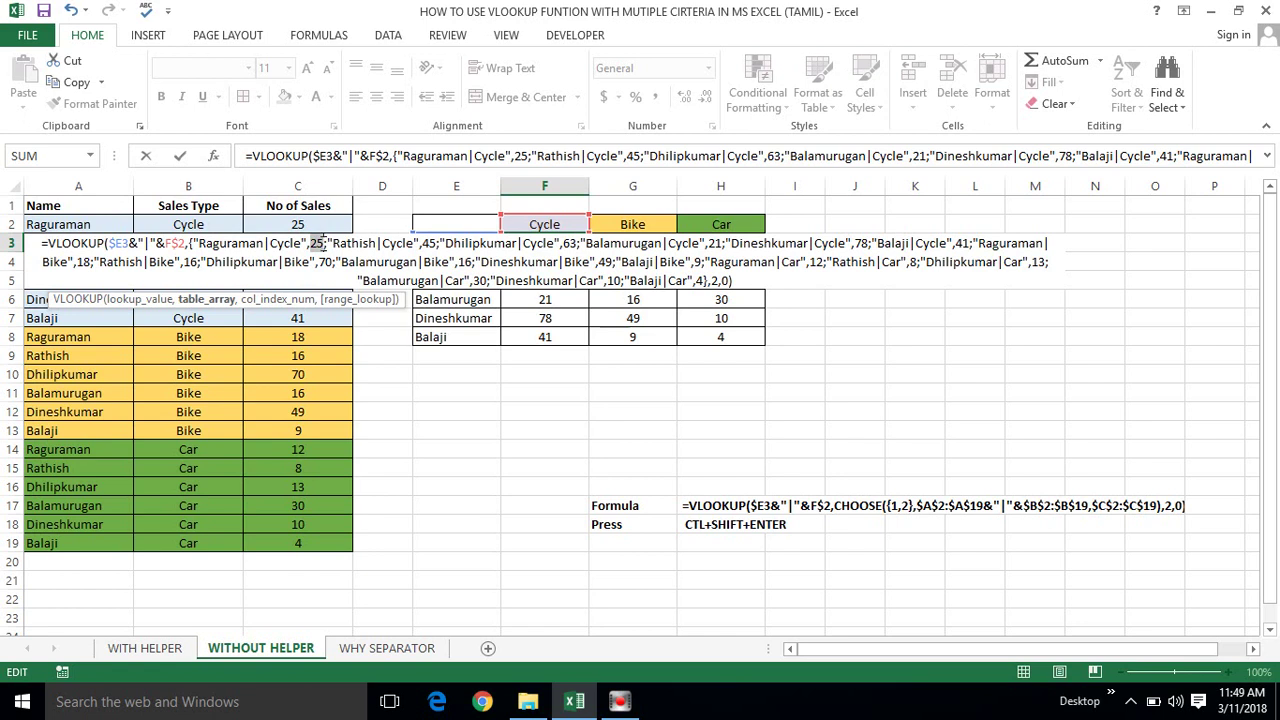
pyautogui.click(308, 243)
pyautogui.press('Escape')
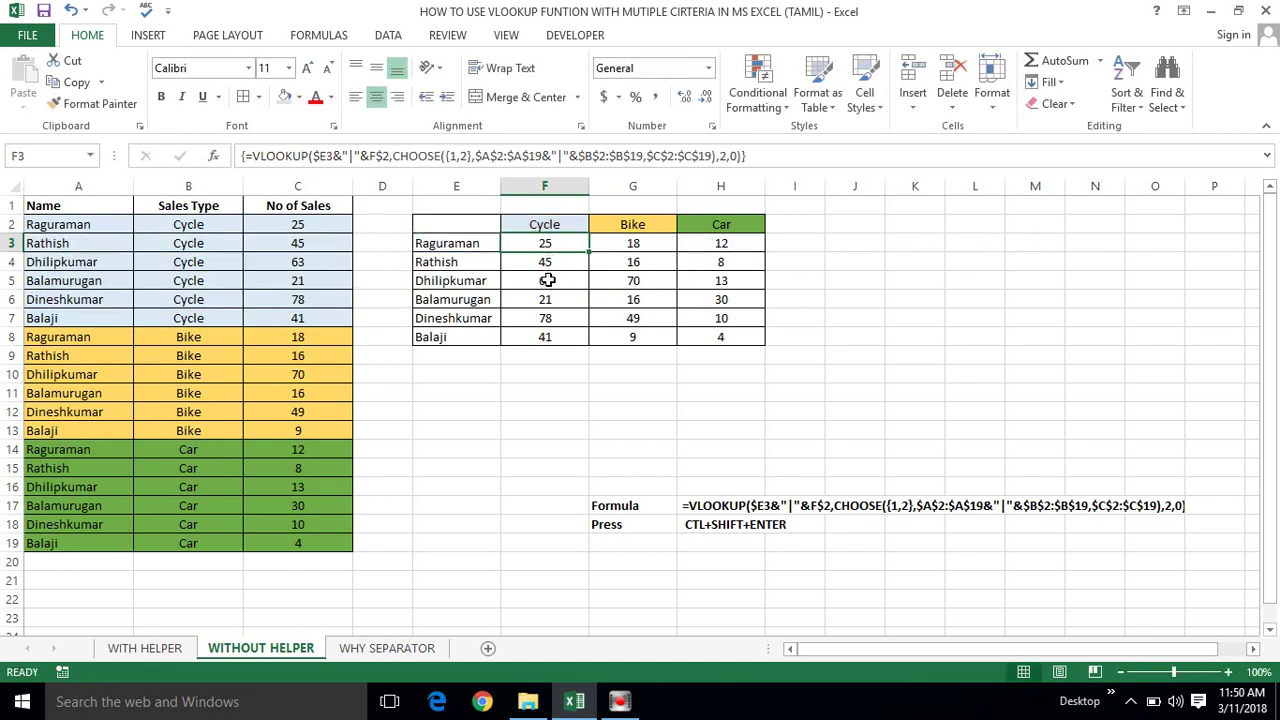
pyautogui.click(547, 280)
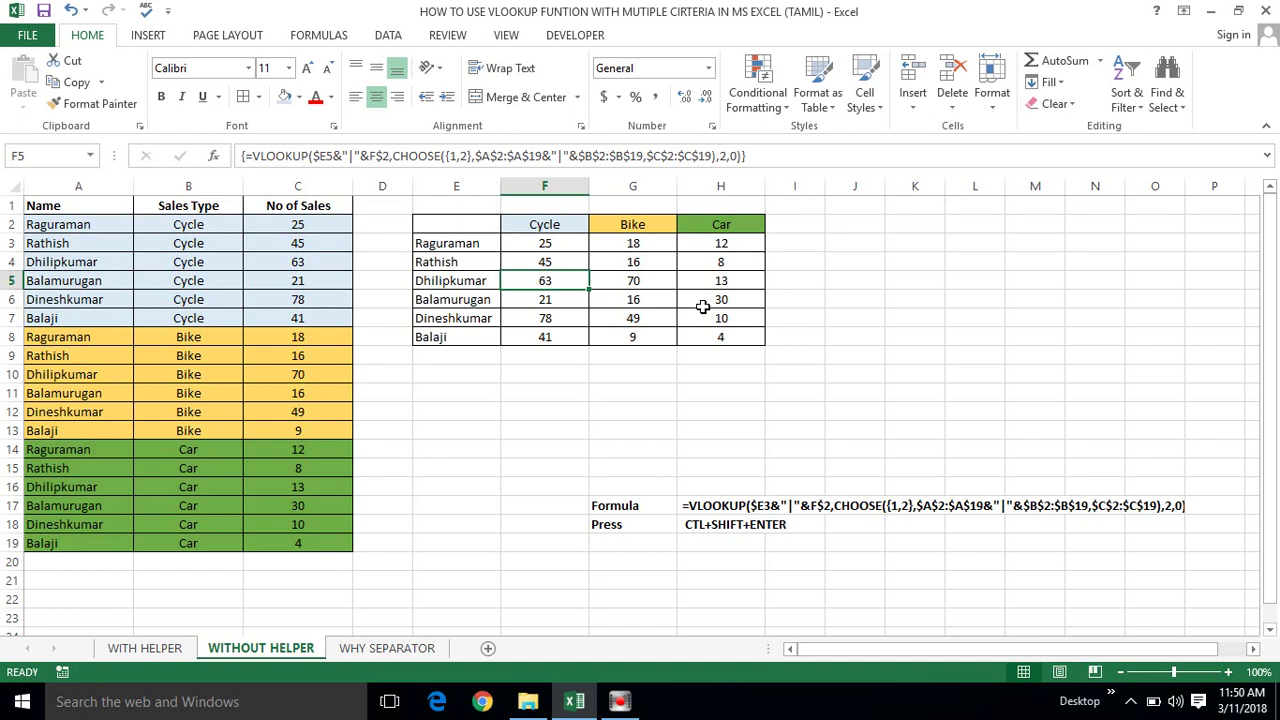
pyautogui.click(611, 417)
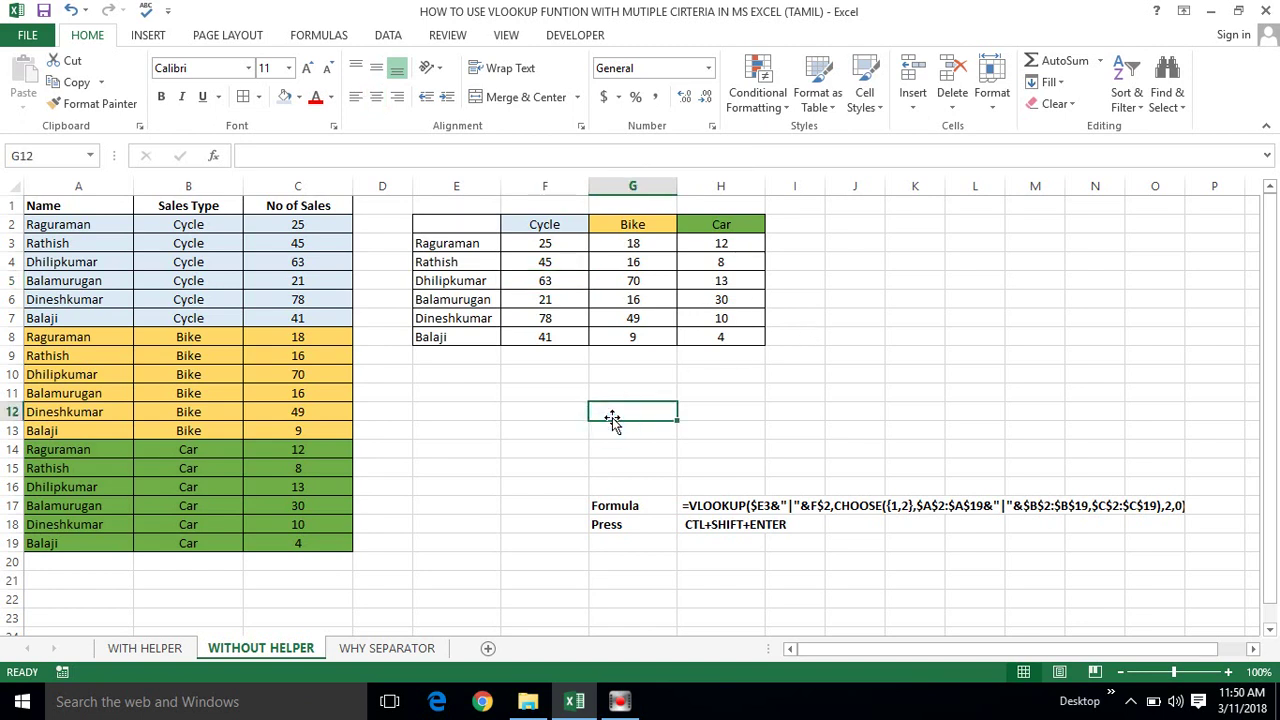